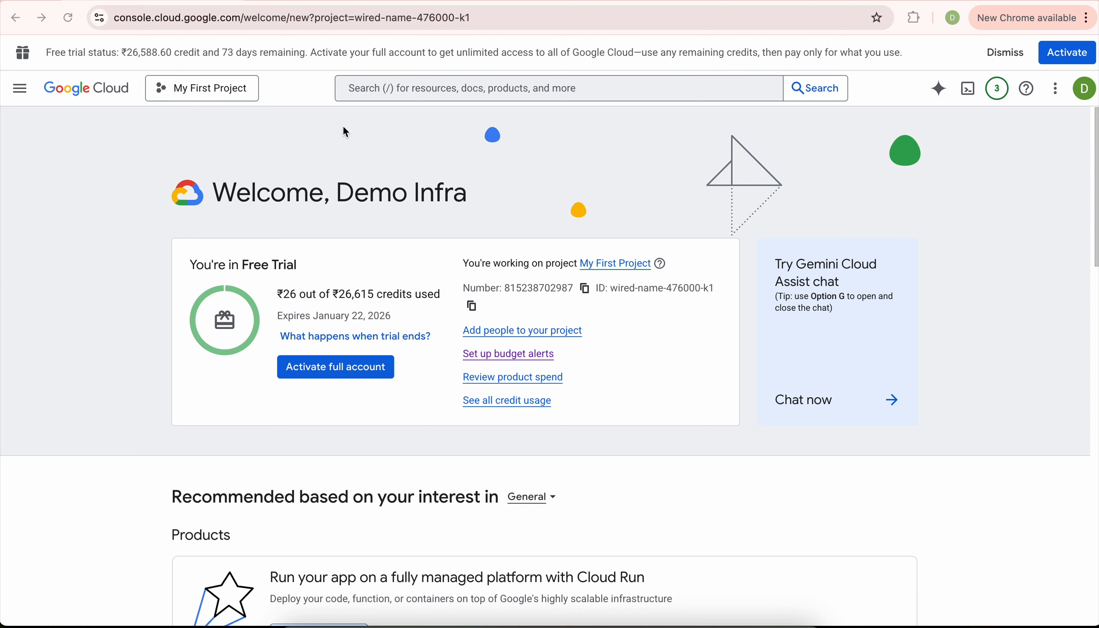
Go to the Google Cloud console from the browser address bar.
{"action": "left_click", "coordinate": [371, 18]}
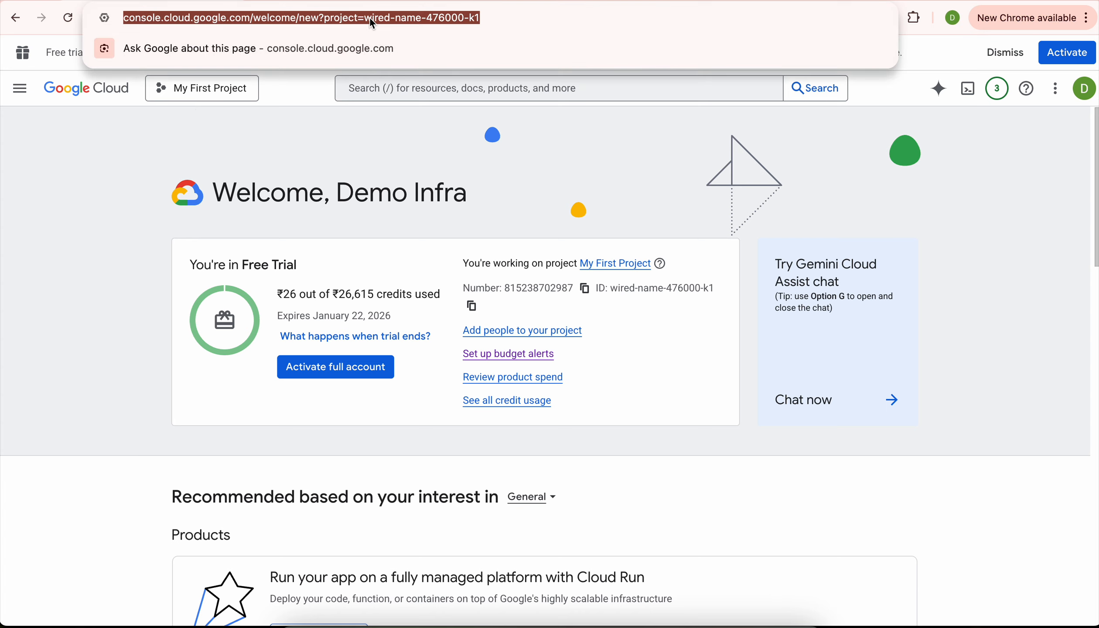
{"action": "type", "text": "cons"}
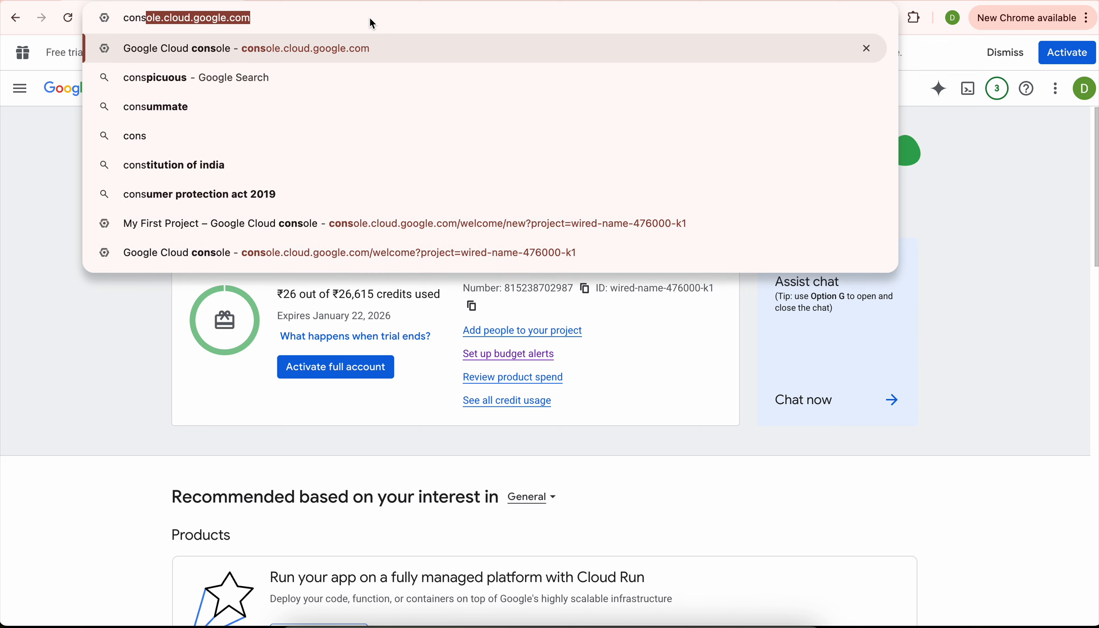
{"action": "key", "text": "Return"}
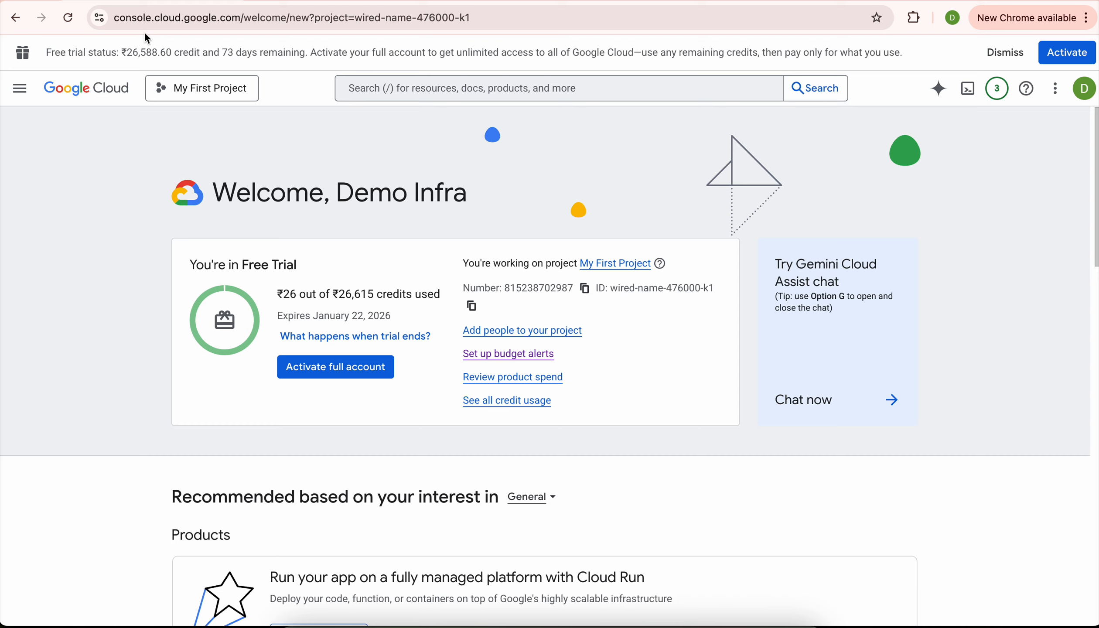
Activate Cloud Shell, accepting its introduction and authorizing it for this account.
{"action": "left_click", "coordinate": [968, 90]}
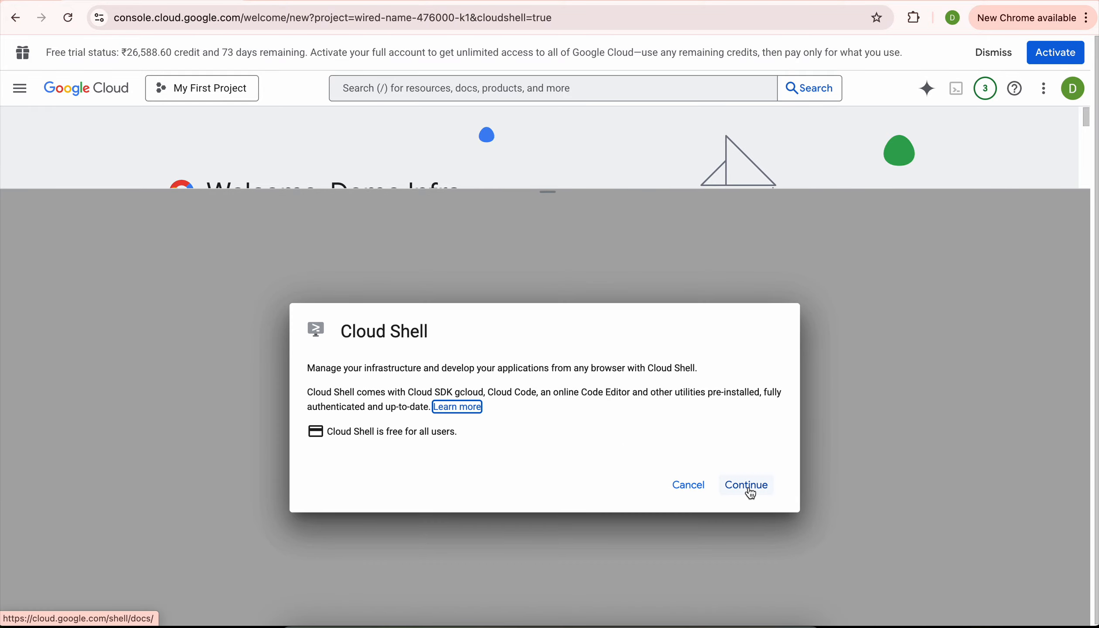
{"action": "left_click", "coordinate": [747, 485]}
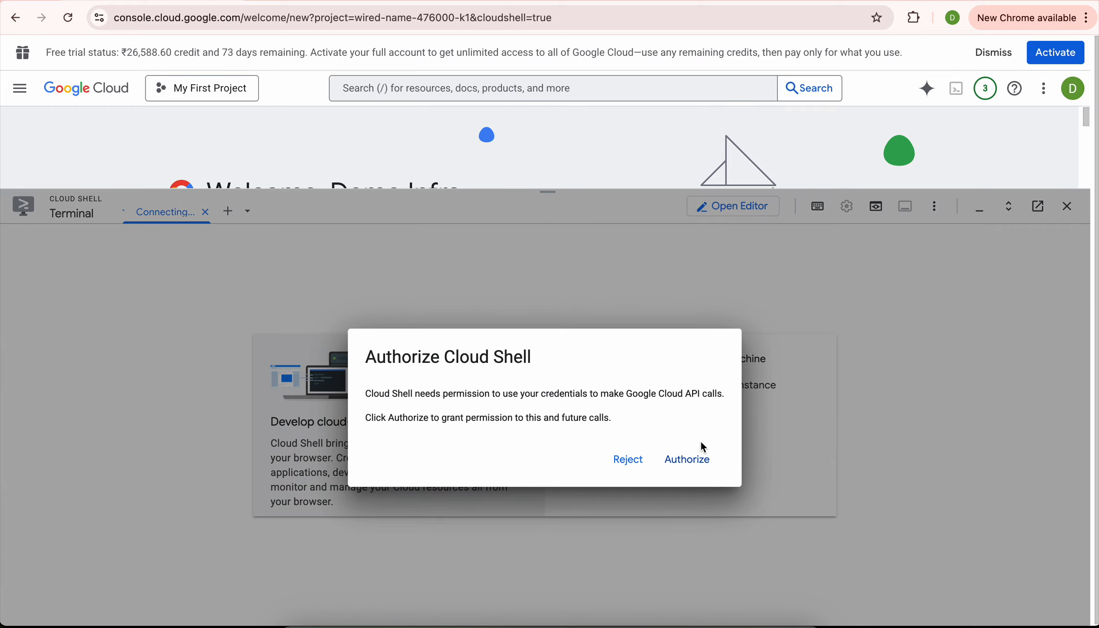
{"action": "left_click", "coordinate": [697, 461]}
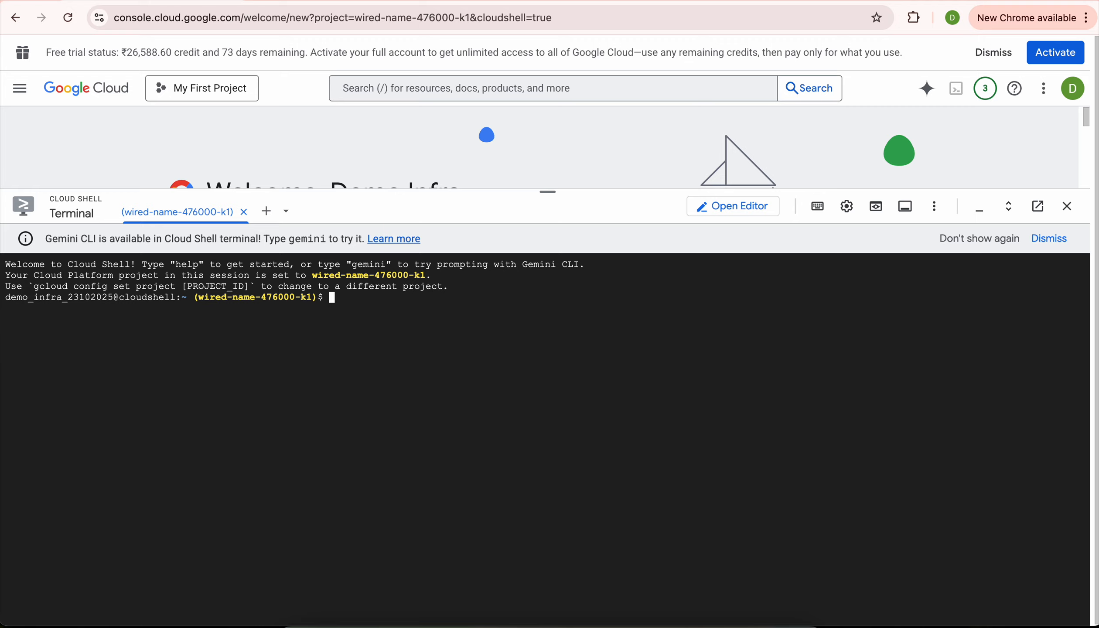
Open the empty Cloud Storage Buckets page above a shrunken terminal, with the tutorial panel closed.
{"action": "left_click", "coordinate": [555, 99]}
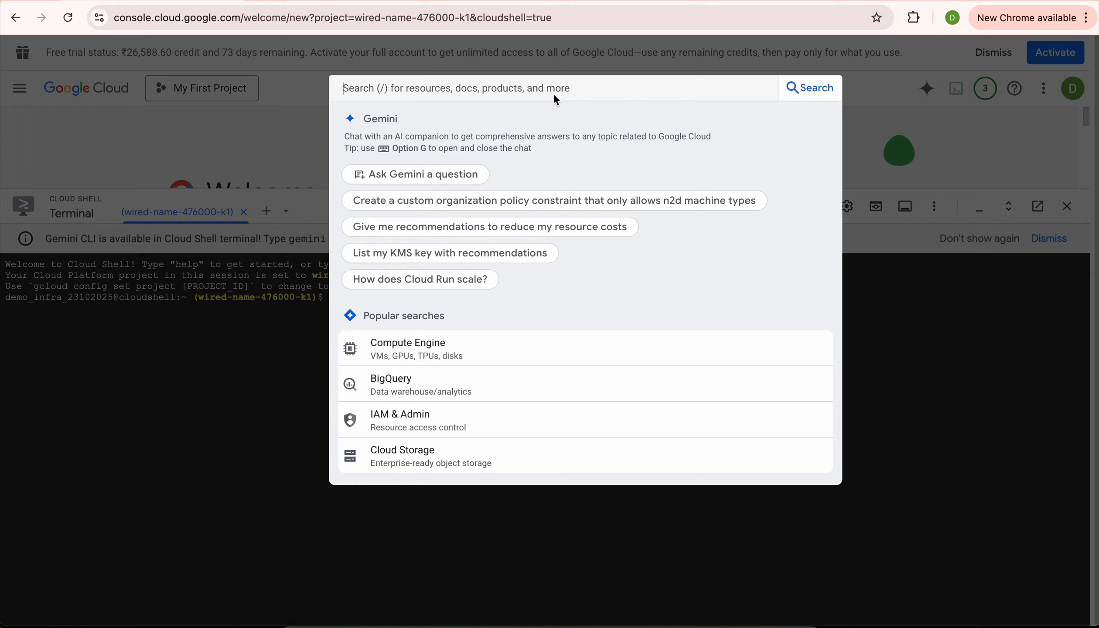
{"action": "type", "text": "Buckets"}
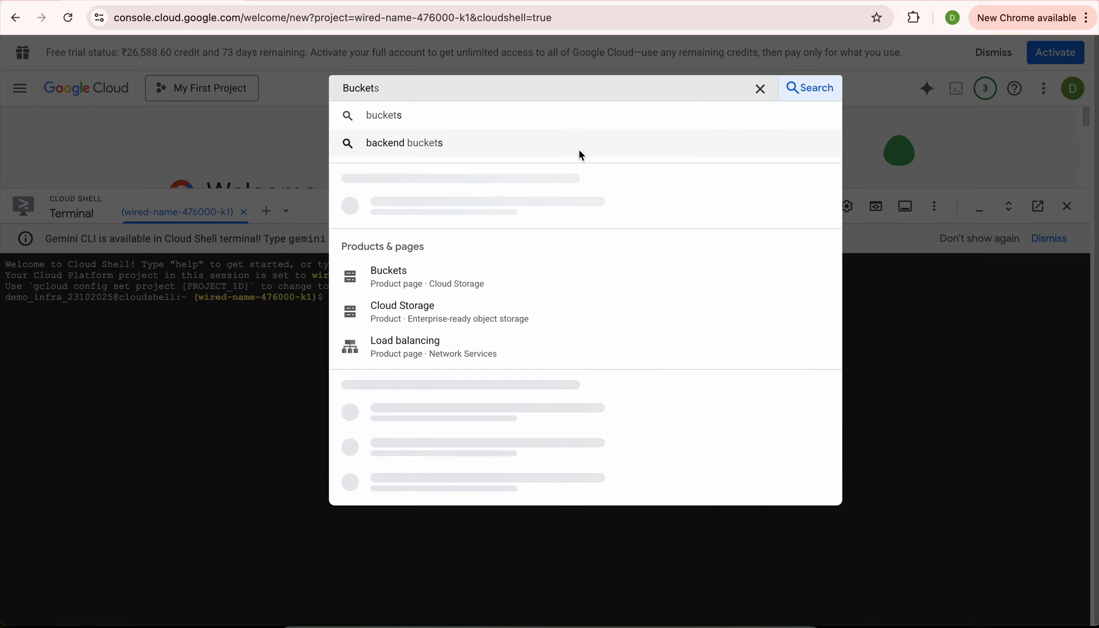
{"action": "left_click", "coordinate": [493, 113]}
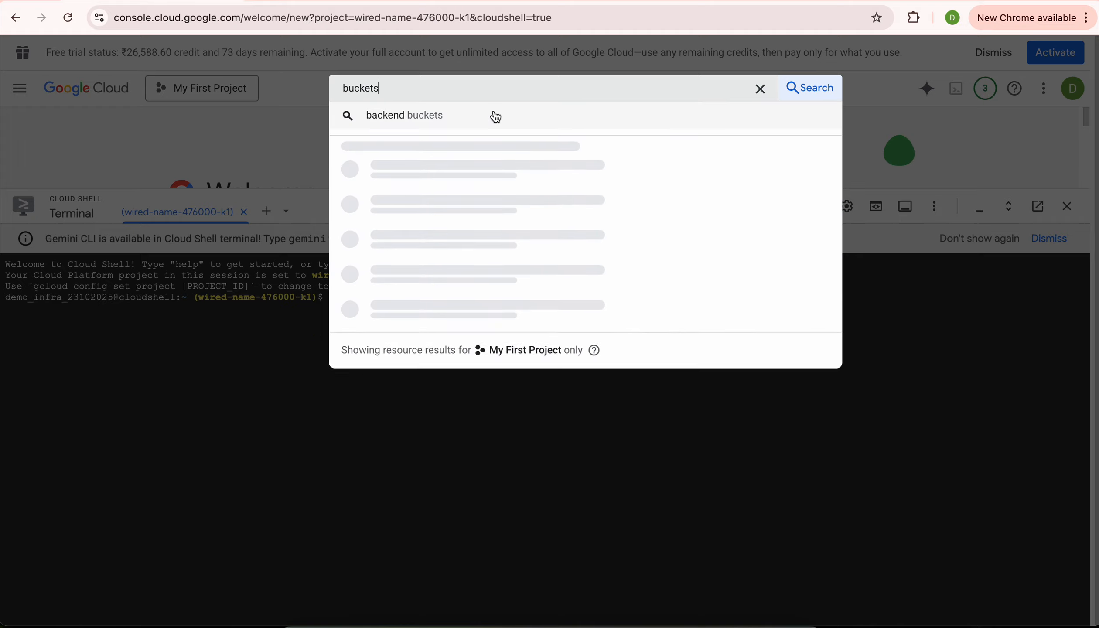
{"action": "left_click", "coordinate": [443, 187]}
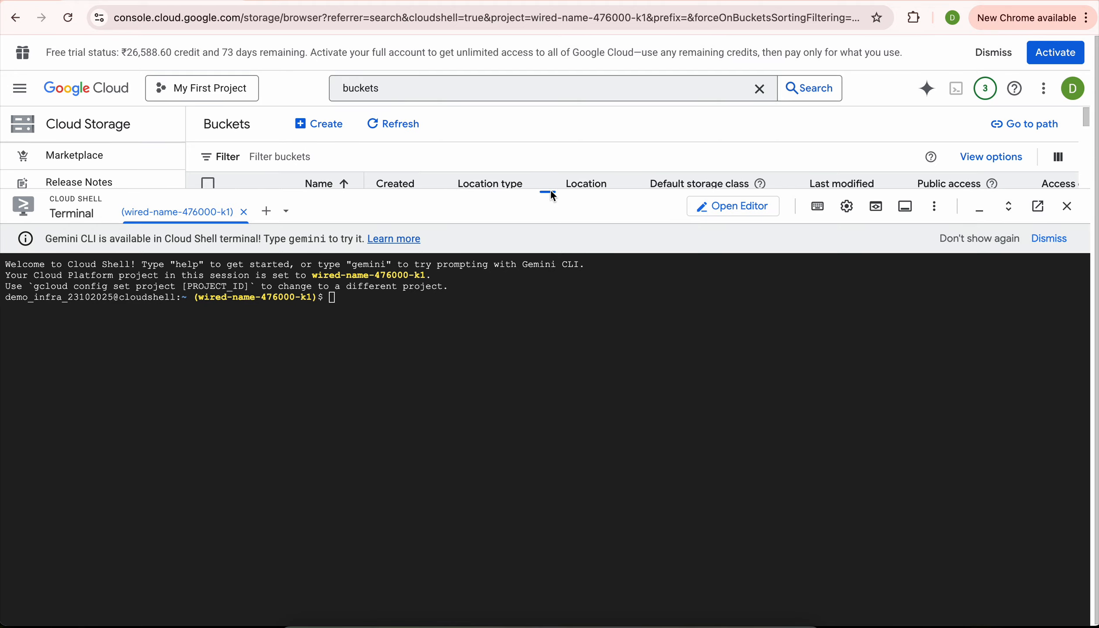
{"action": "left_click_drag", "start_coordinate": [548, 194], "coordinate": [564, 305]}
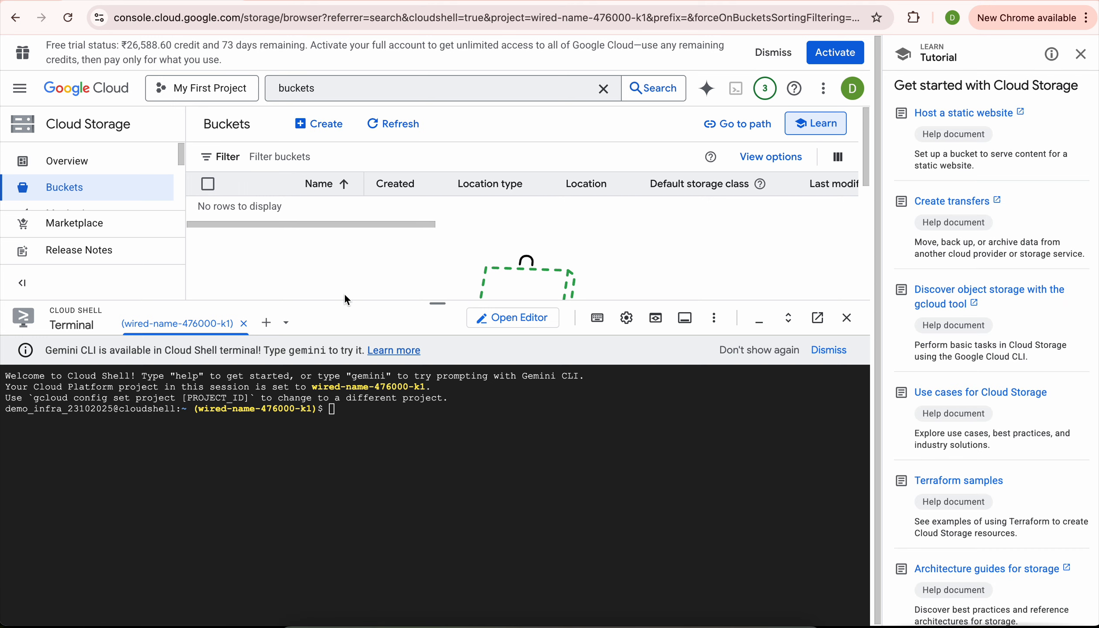
{"action": "left_click", "coordinate": [1081, 55]}
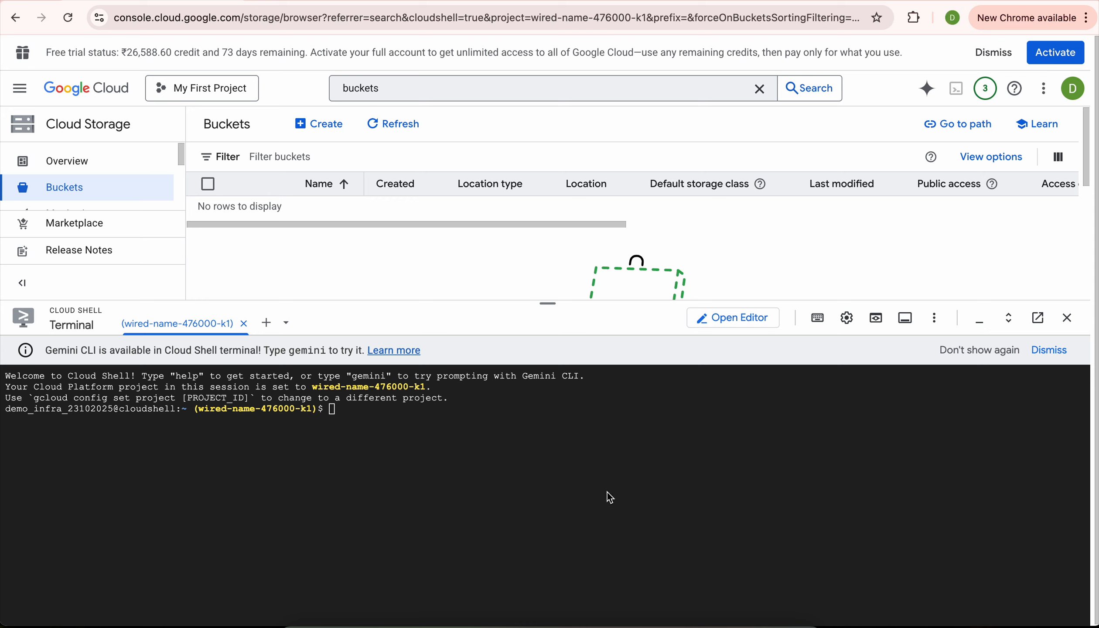
Run 'export LOCATION=US' in the Cloud Shell terminal.
{"action": "left_click", "coordinate": [473, 423]}
{"action": "type", "text": "export LOCATION=US"}
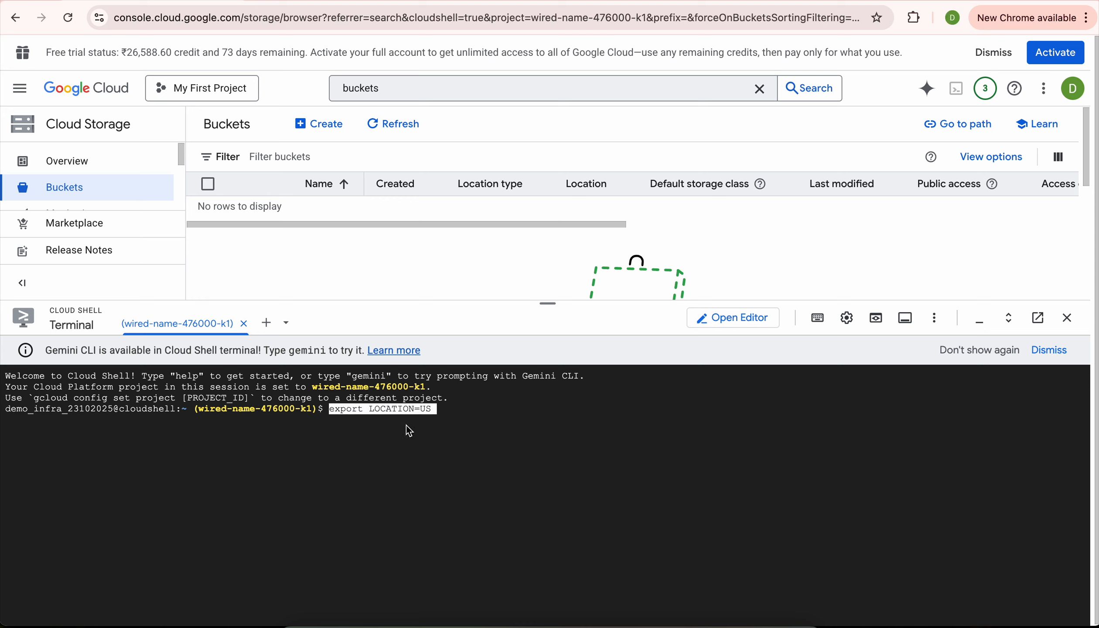
{"action": "key", "text": "Return"}
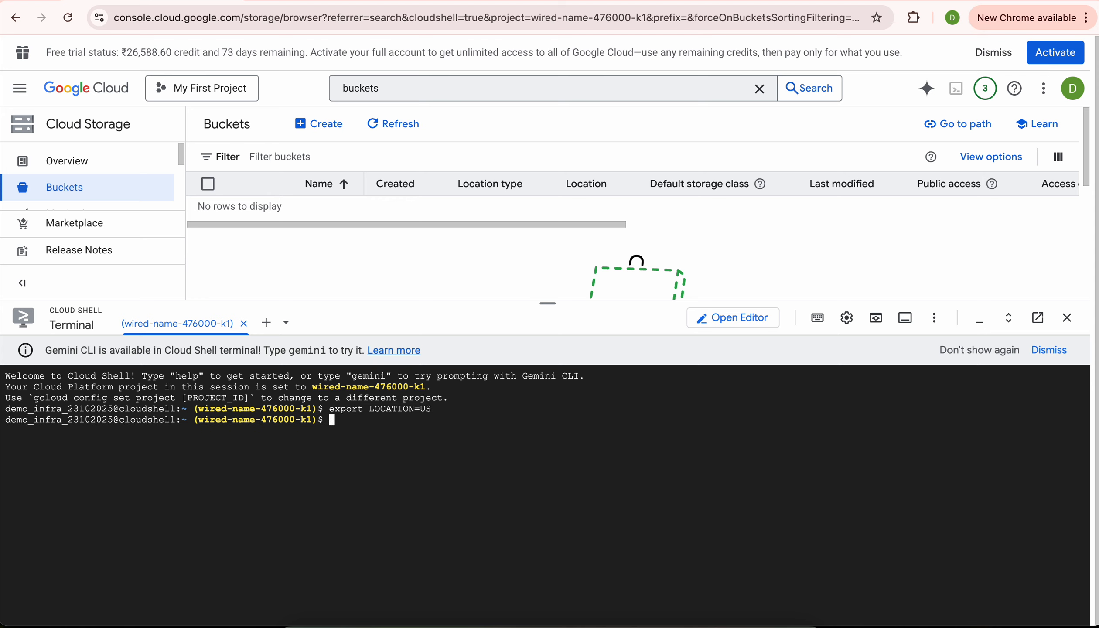
{"action": "key", "text": "super+Tab"}
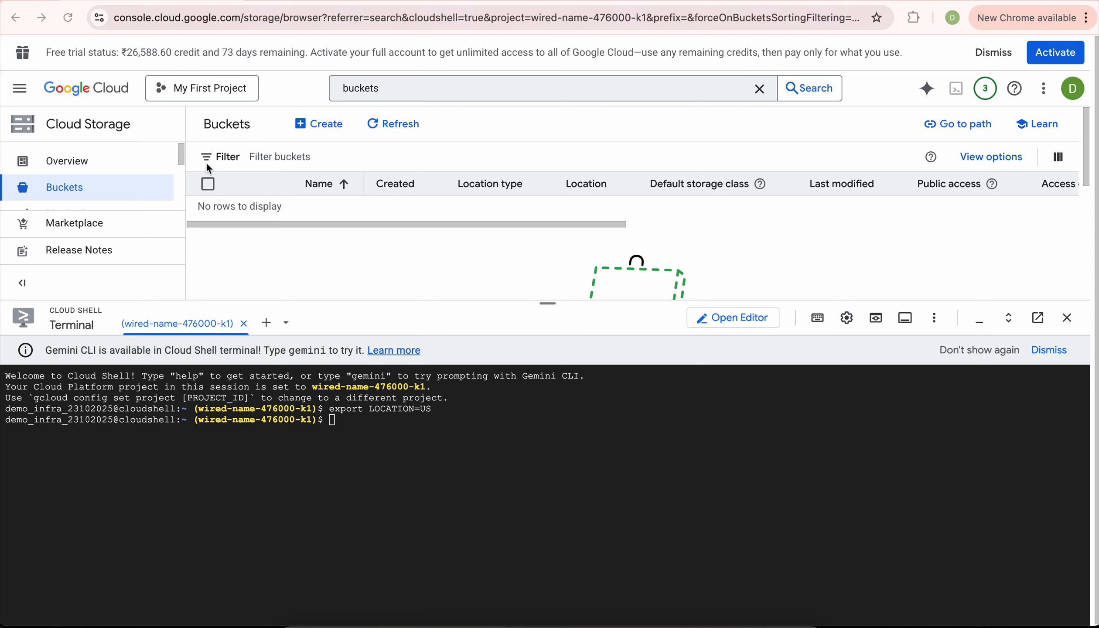
Copy the project ID from the project picker without changing project.
{"action": "left_click", "coordinate": [216, 89]}
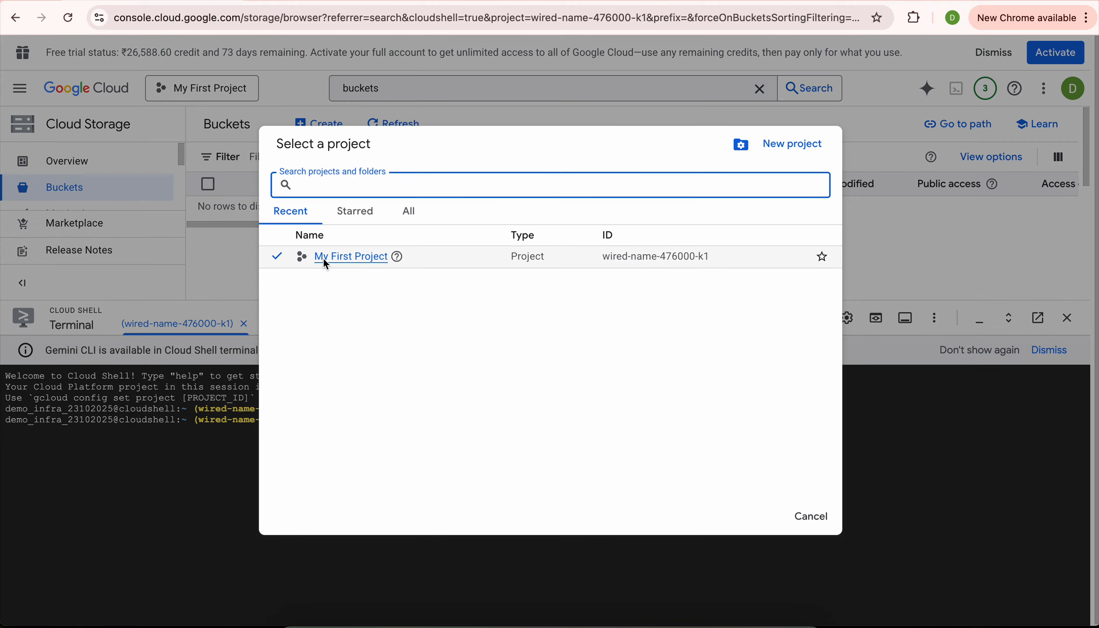
{"action": "mouse_move", "coordinate": [397, 256]}
{"action": "left_click_drag", "start_coordinate": [598, 257], "coordinate": [697, 260]}
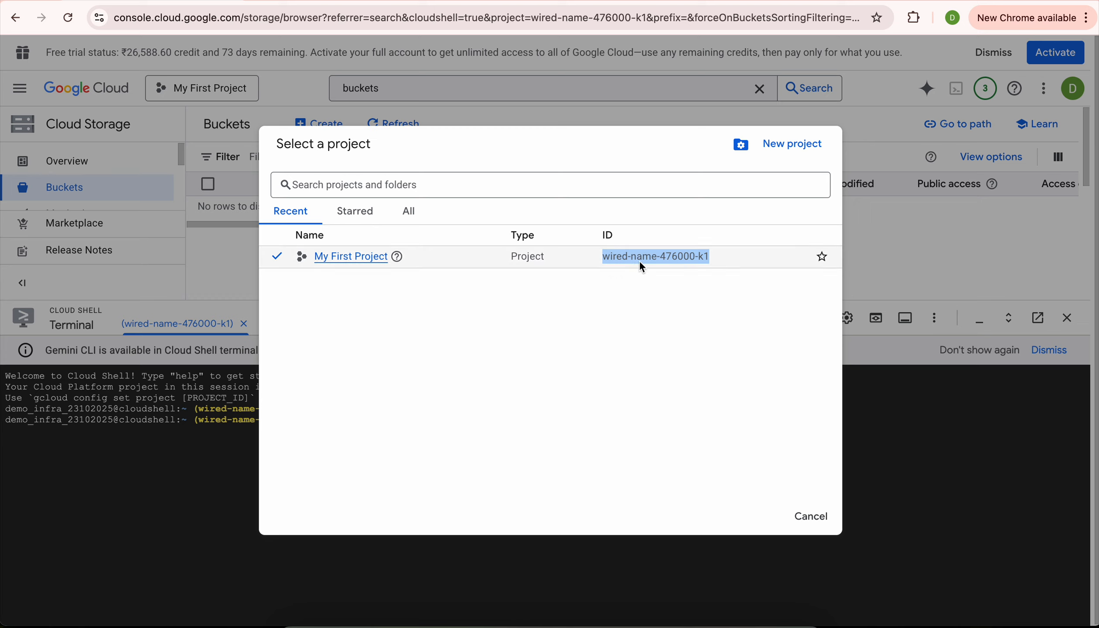
{"action": "left_click", "coordinate": [812, 516]}
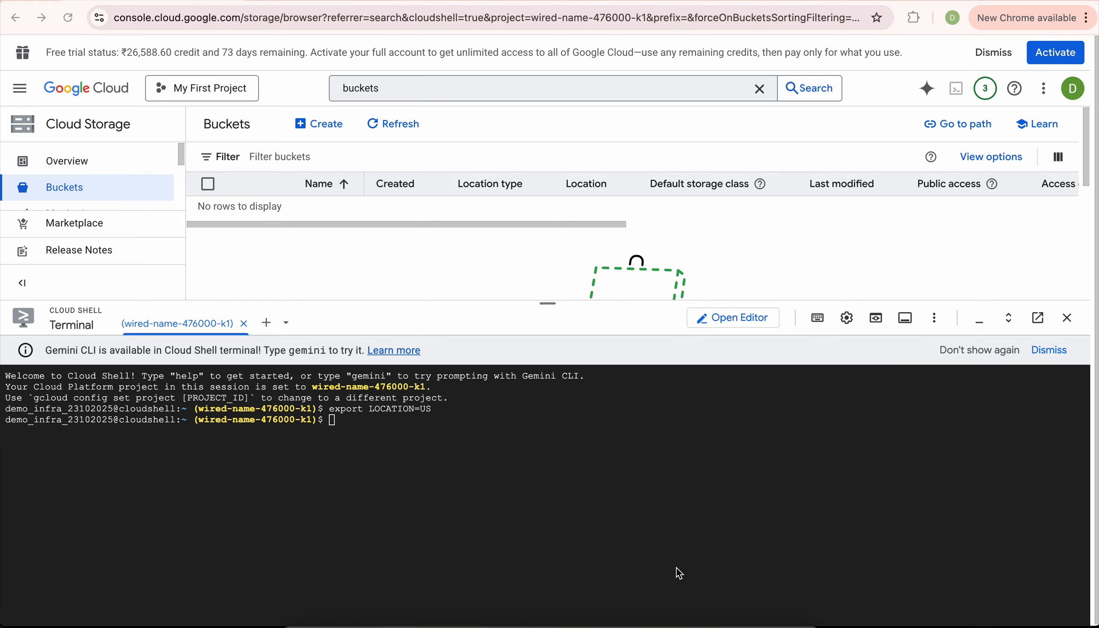
{"action": "key", "text": "Return"}
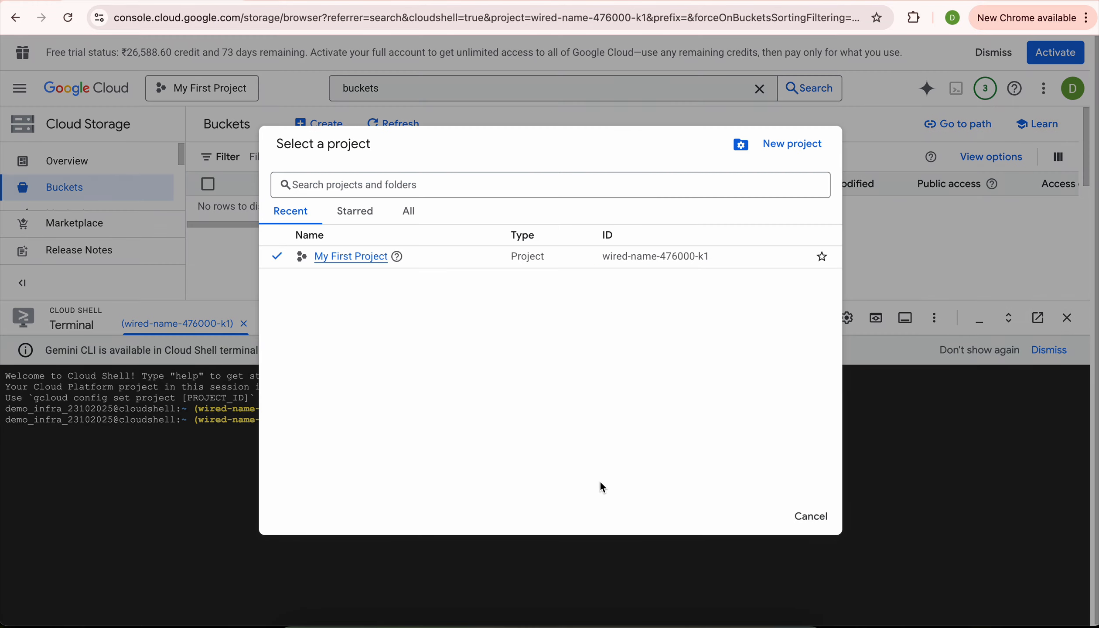
{"action": "left_click", "coordinate": [810, 515]}
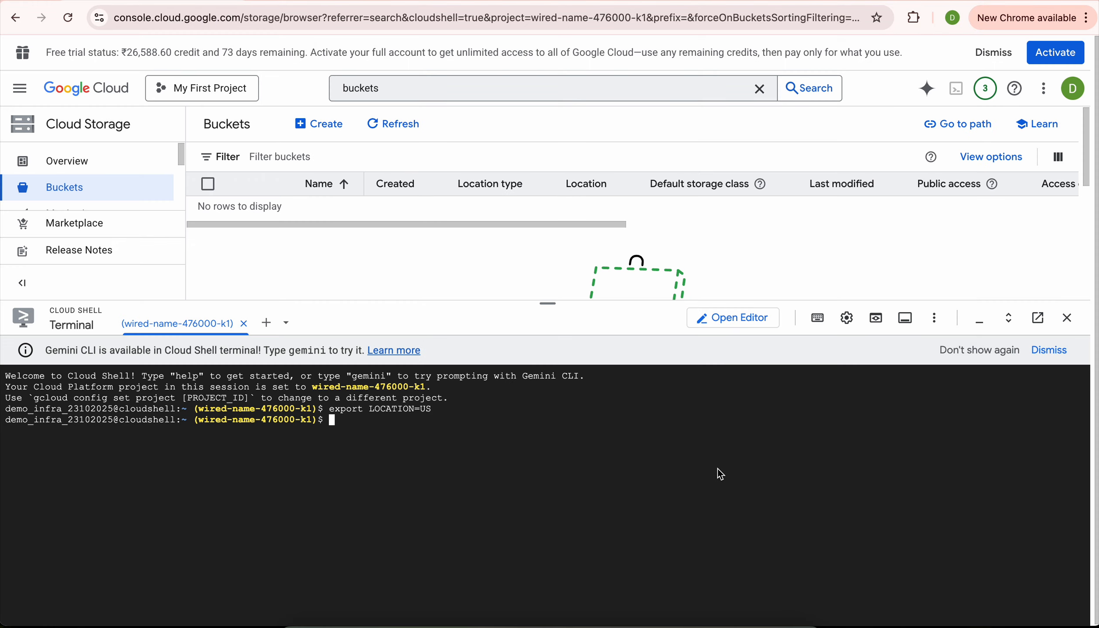
Run 'echo $DEVSHELL_PROJECT_ID' to confirm it prints wired-name-476000-k1.
{"action": "type", "text": "echo $"}
{"action": "type", "text": "$DEVSHELL_PROJECT_ID"}
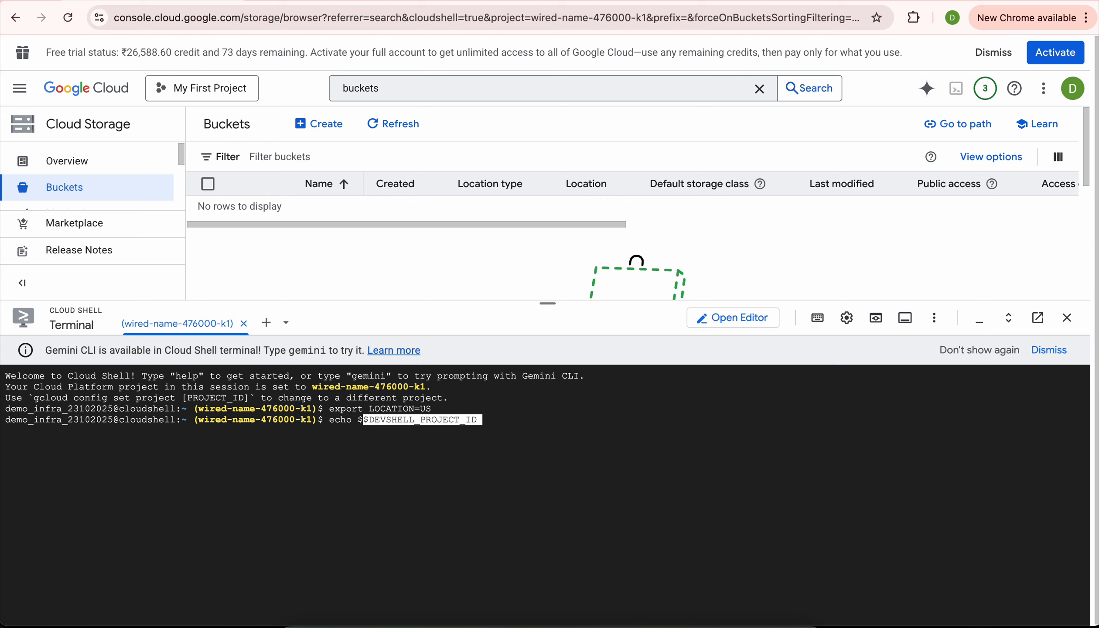
{"action": "key", "text": "ctrl+w"}
{"action": "type", "text": "$DEVSHELL_PROJECT_ID"}
{"action": "key", "text": "Return"}
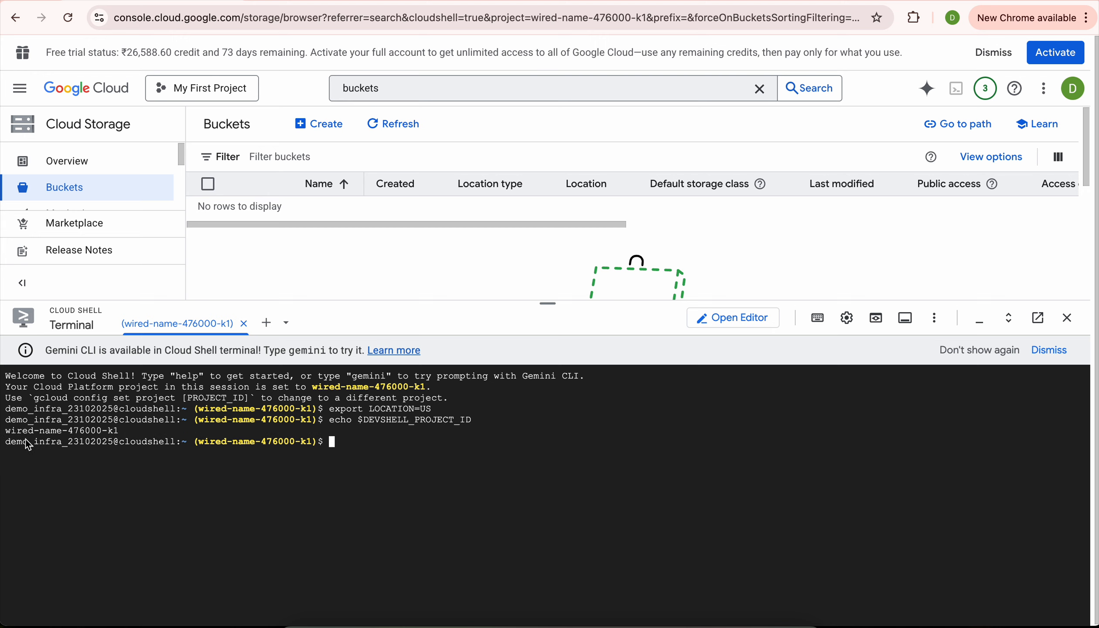
{"action": "left_click", "coordinate": [222, 87]}
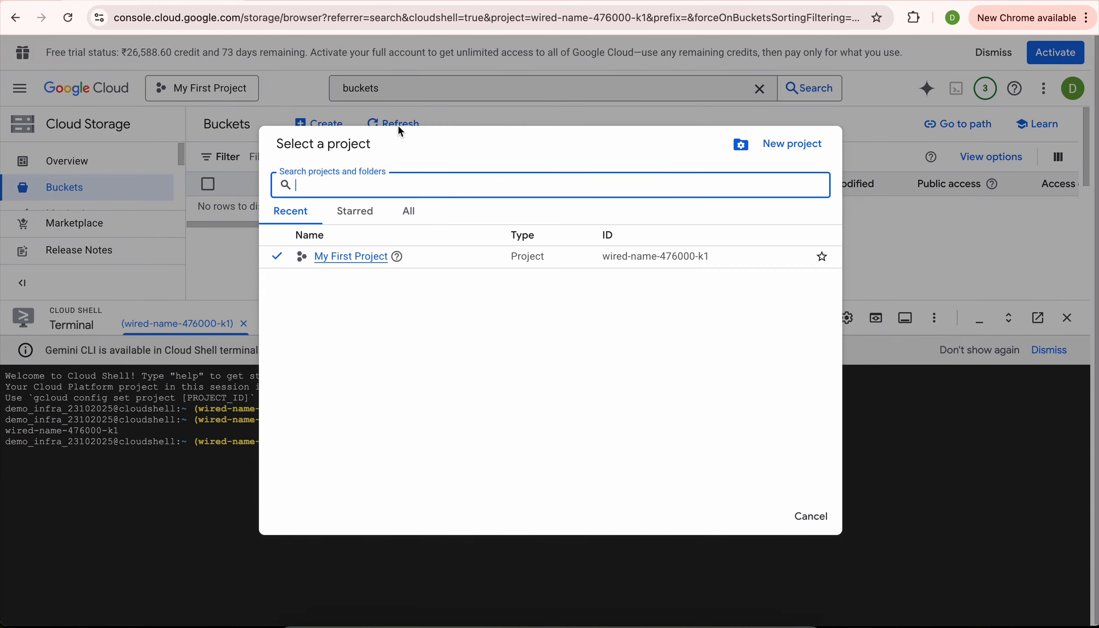
{"action": "left_click", "coordinate": [171, 384]}
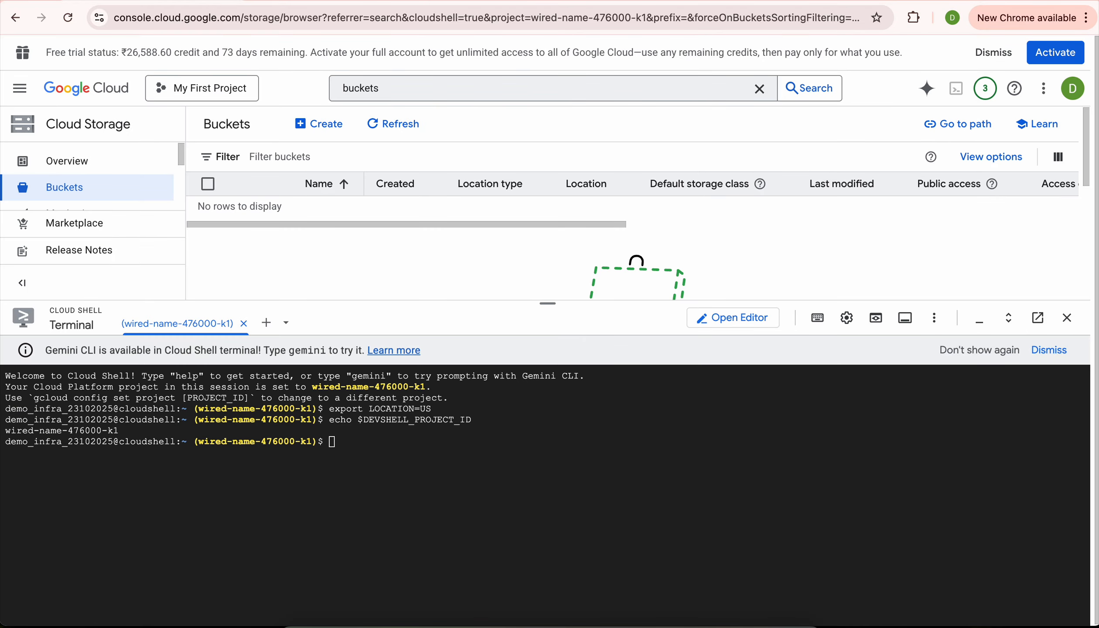
Run 'gcloud storage buckets create -l $LOCATION gs://$DEVSHELL_PROJECT_ID' and refresh to list the new bucket.
{"action": "left_click", "coordinate": [673, 490]}
{"action": "key", "text": "super+v"}
{"action": "left_click", "coordinate": [514, 460]}
{"action": "type", "text": "gcloud storage buckets create -l $LOCATION gs://$DEVSHELL_PROJECT_ID"}
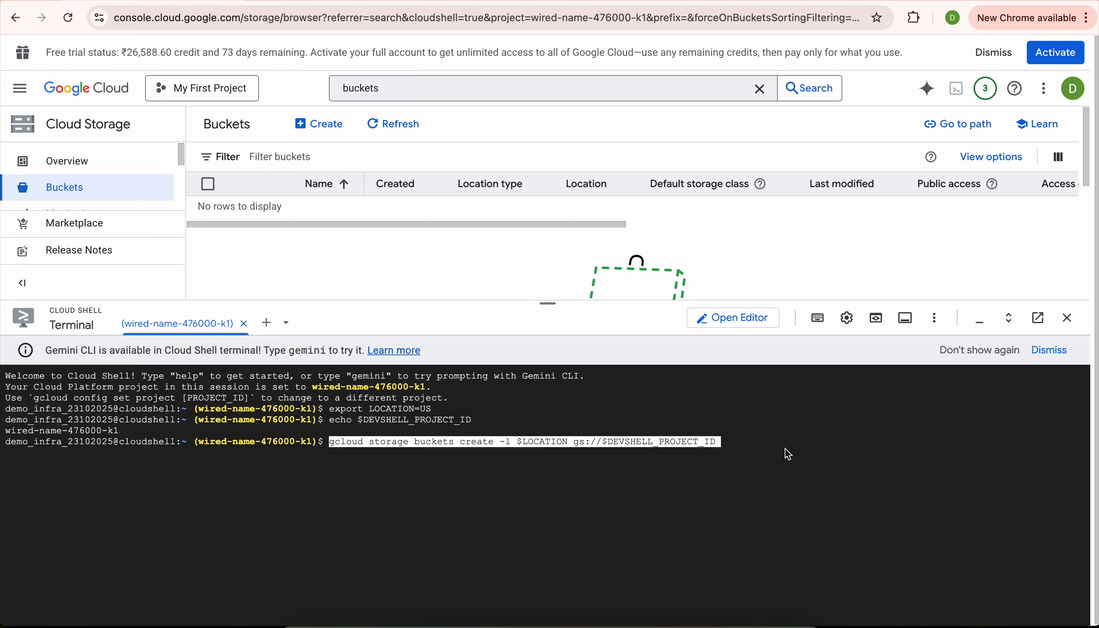
{"action": "key", "text": "Return"}
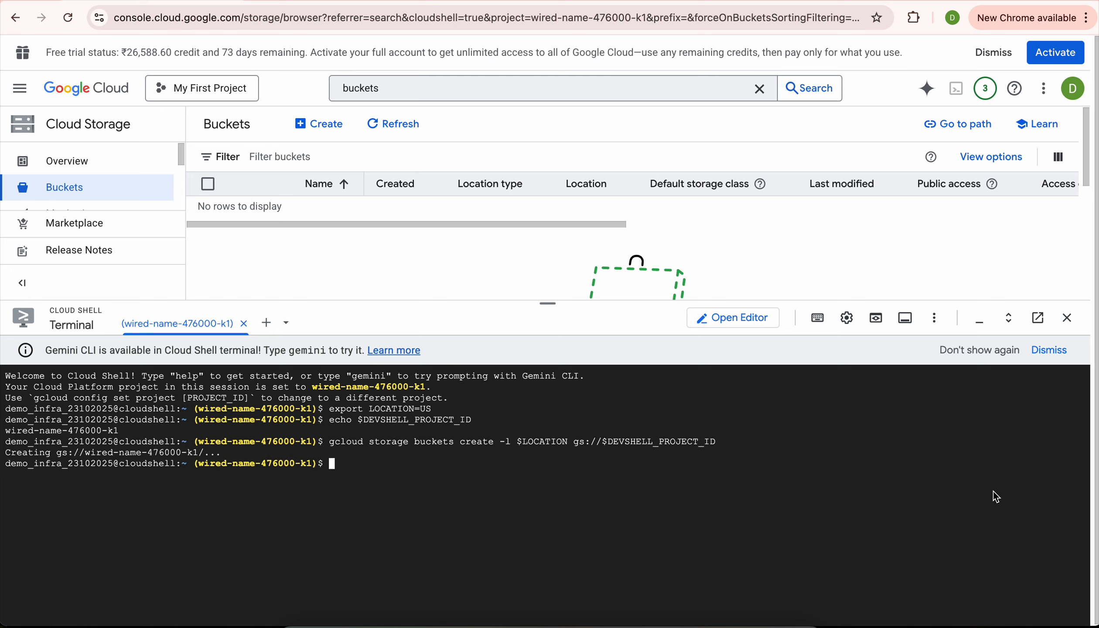
{"action": "left_click", "coordinate": [405, 127]}
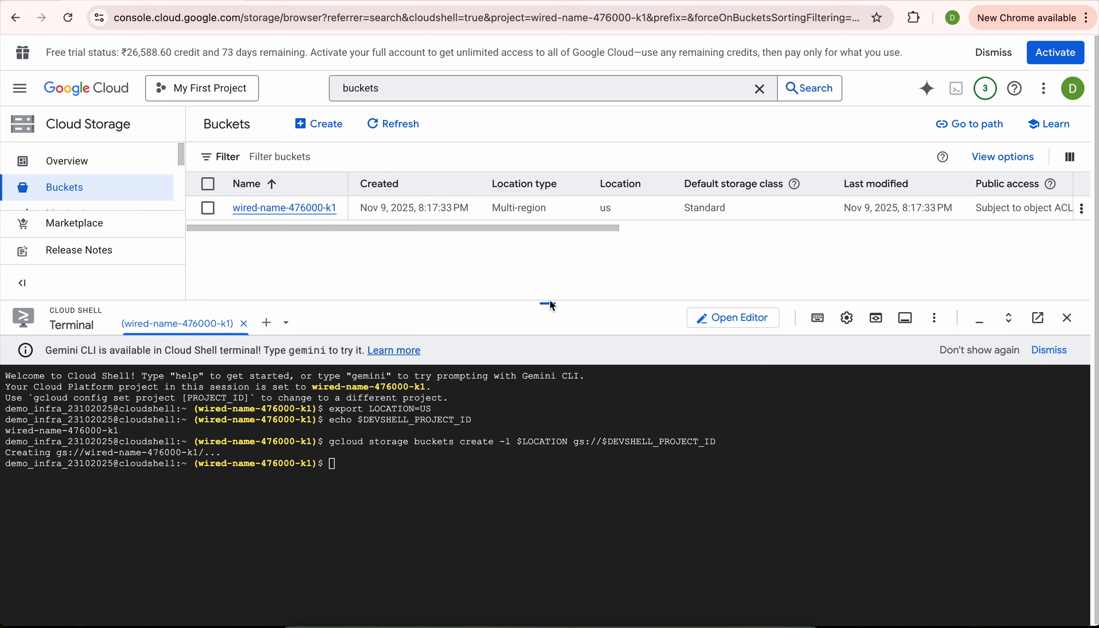
{"action": "left_click_drag", "start_coordinate": [551, 304], "coordinate": [550, 406]}
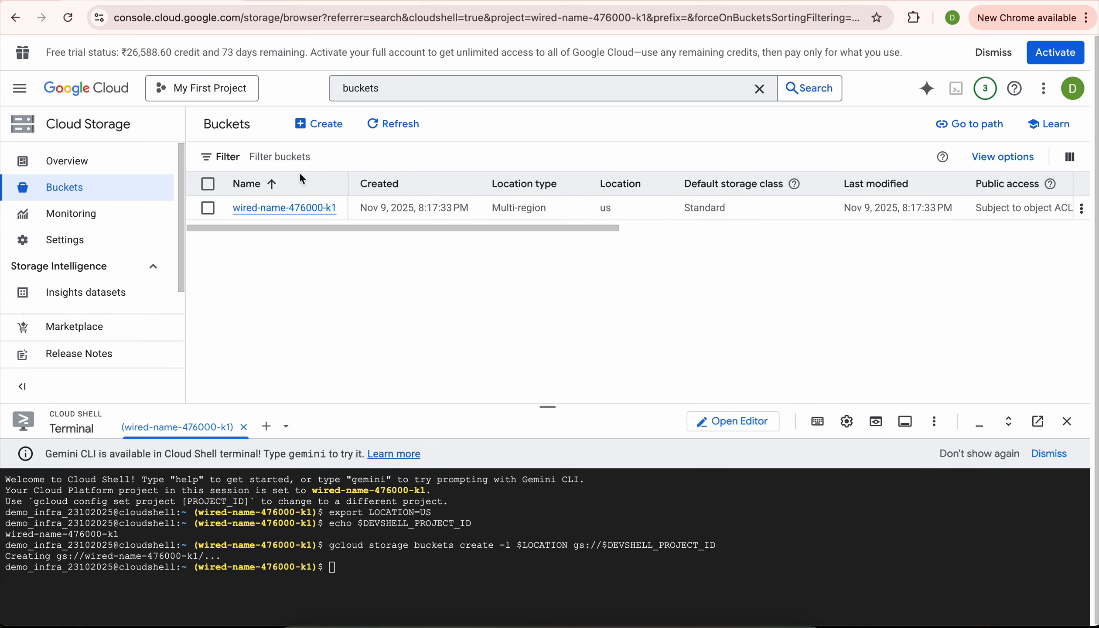
{"action": "left_click", "coordinate": [305, 125]}
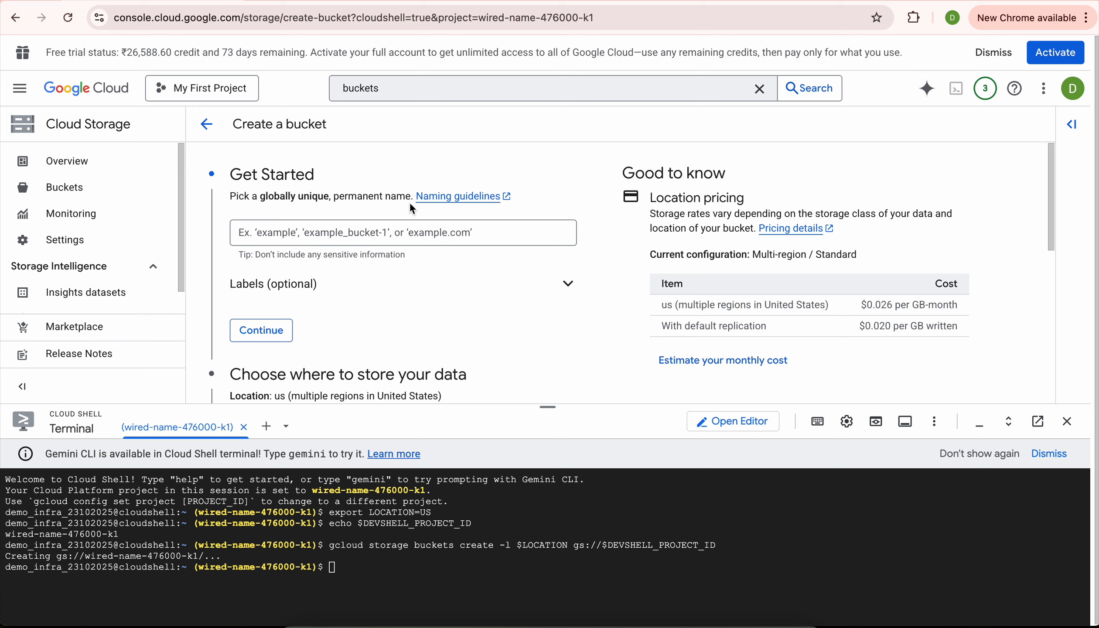
{"action": "left_click", "coordinate": [362, 236]}
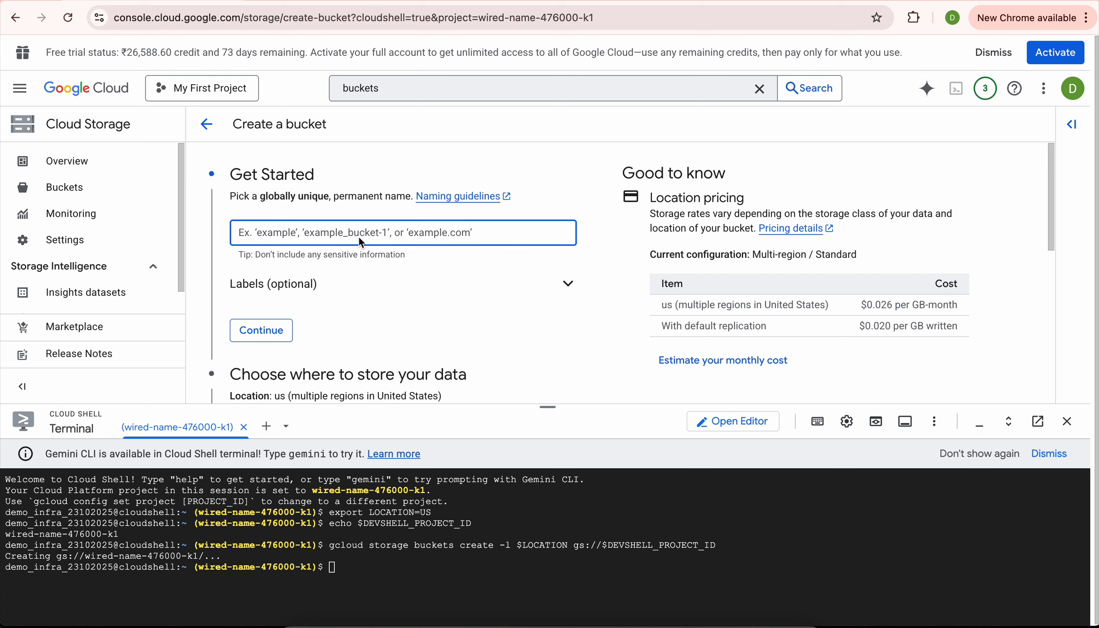
{"action": "type", "text": "bucket-"}
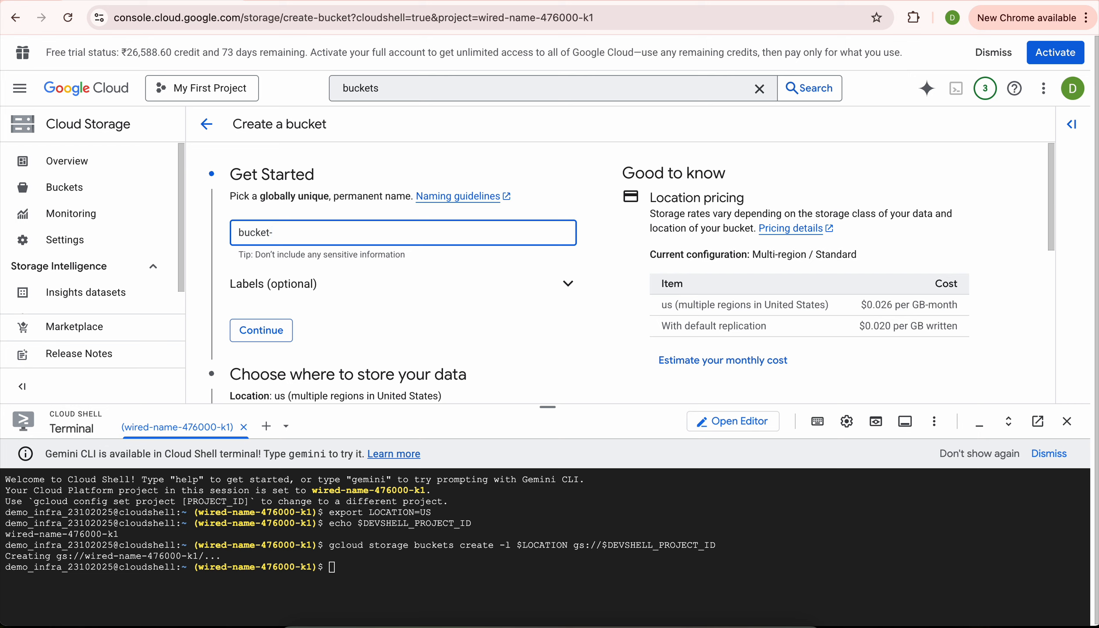
{"action": "type", "text": "09112025-0101"}
{"action": "scroll", "coordinate": [401, 318], "scroll_direction": "down", "scroll_amount": 1}
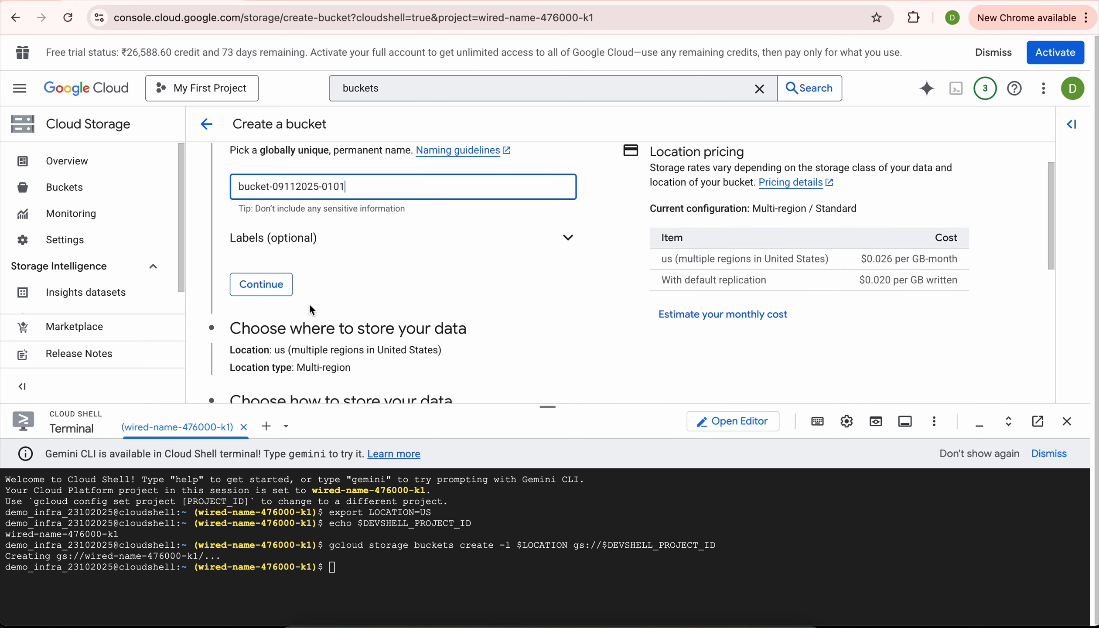
{"action": "left_click", "coordinate": [283, 288]}
Keep the Multi-region us location for the bucket.
{"action": "scroll", "coordinate": [286, 298], "scroll_direction": "down", "scroll_amount": 3}
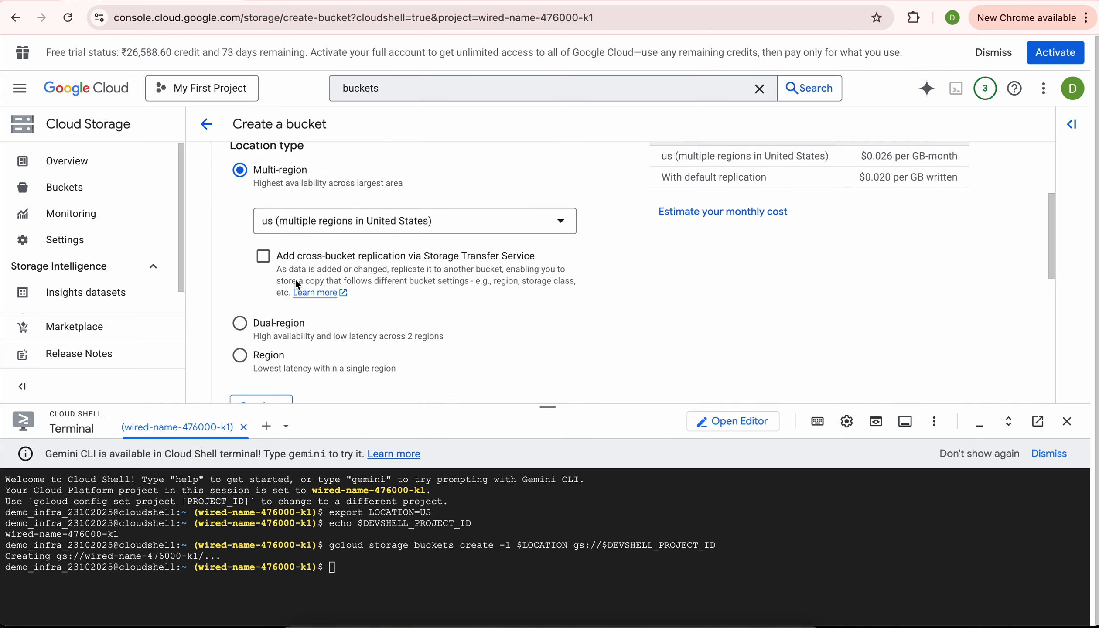
{"action": "scroll", "coordinate": [297, 249], "scroll_direction": "up", "scroll_amount": 1}
{"action": "left_click", "coordinate": [338, 235]}
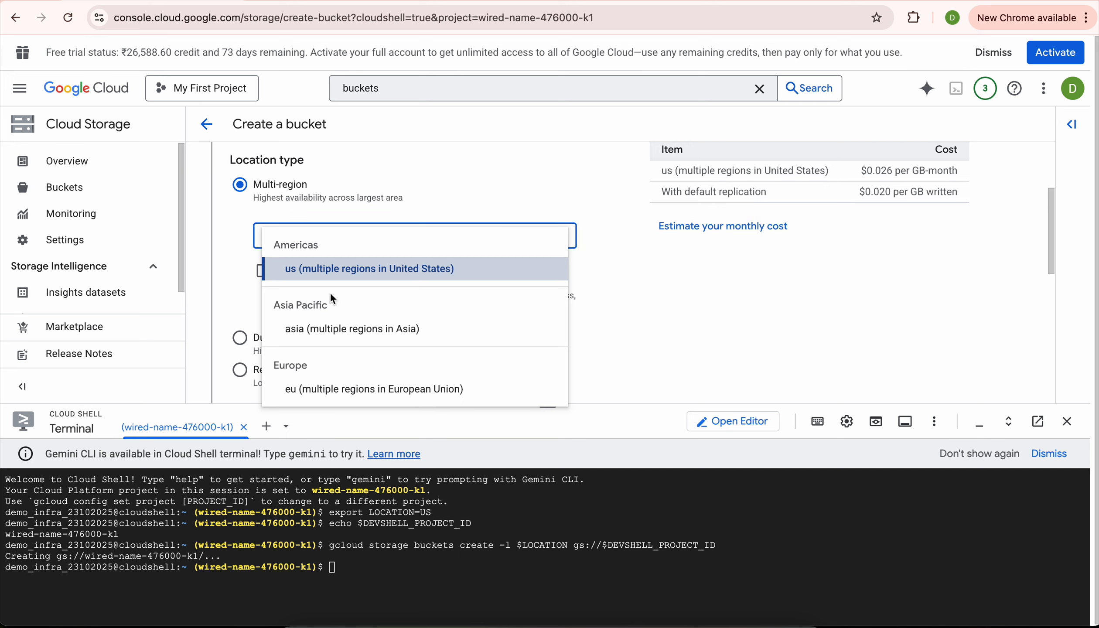
{"action": "left_click", "coordinate": [387, 177]}
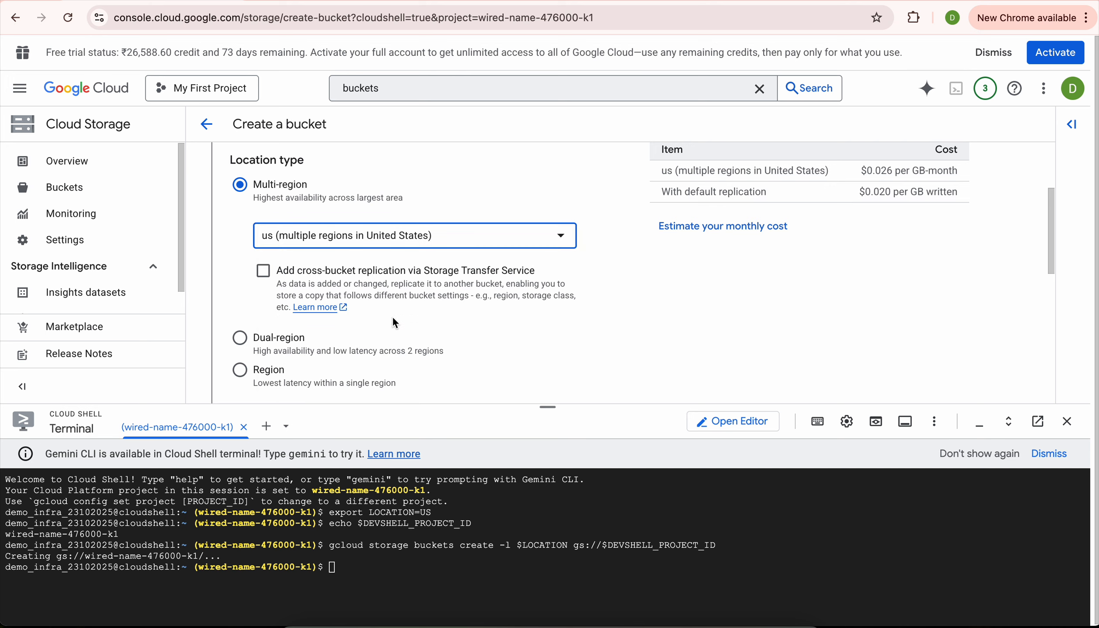
{"action": "scroll", "coordinate": [392, 316], "scroll_direction": "down", "scroll_amount": 2}
{"action": "scroll", "coordinate": [393, 322], "scroll_direction": "down", "scroll_amount": 1}
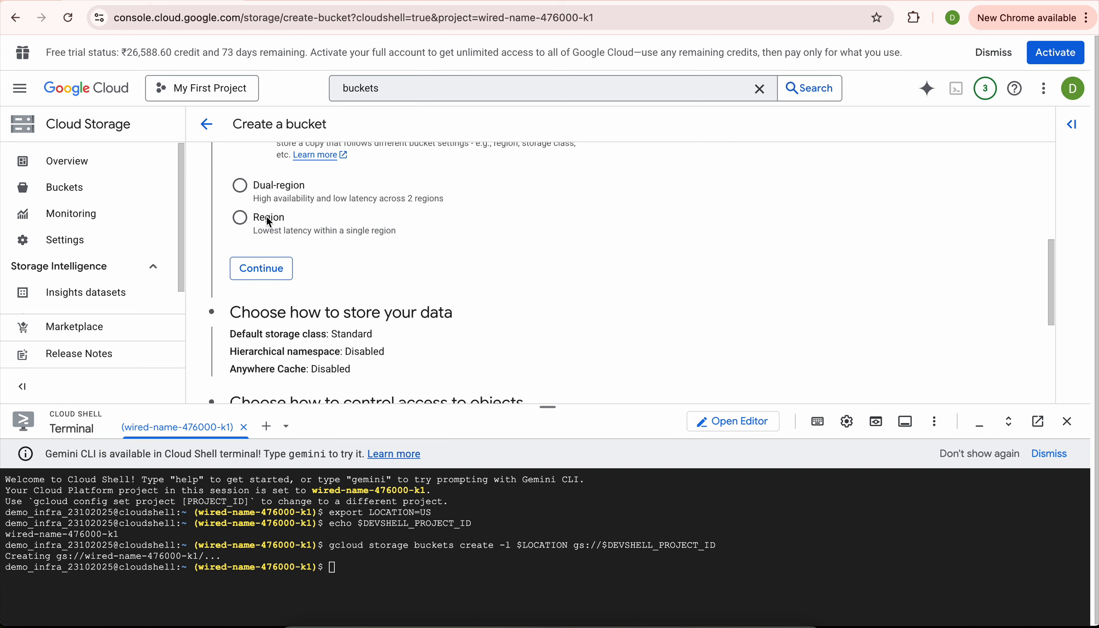
{"action": "scroll", "coordinate": [356, 259], "scroll_direction": "up", "scroll_amount": 4}
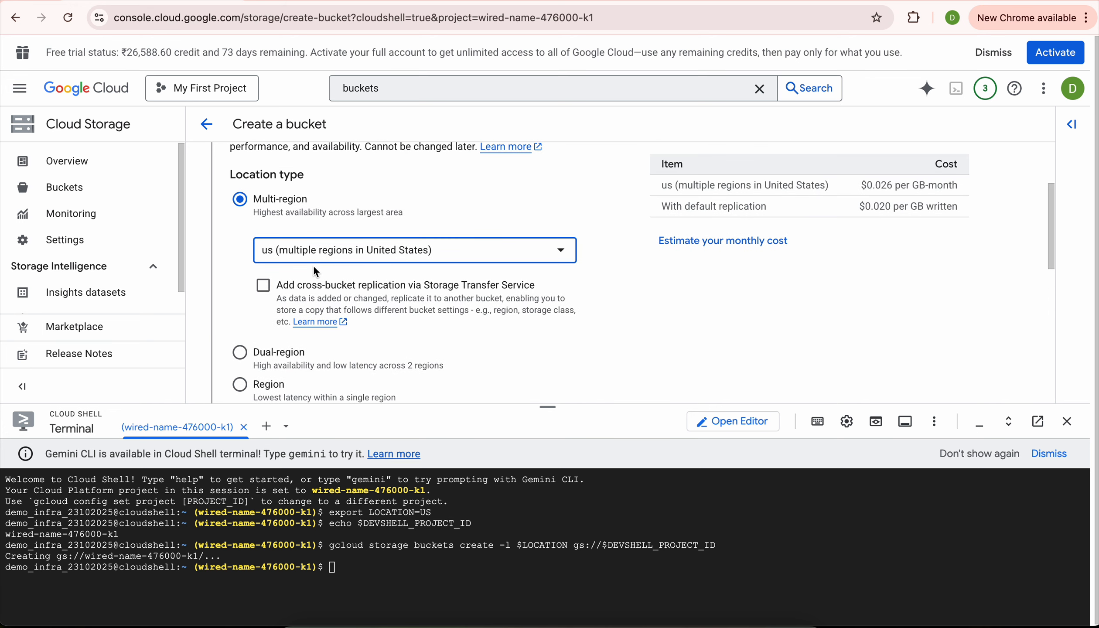
{"action": "scroll", "coordinate": [362, 277], "scroll_direction": "down", "scroll_amount": 5}
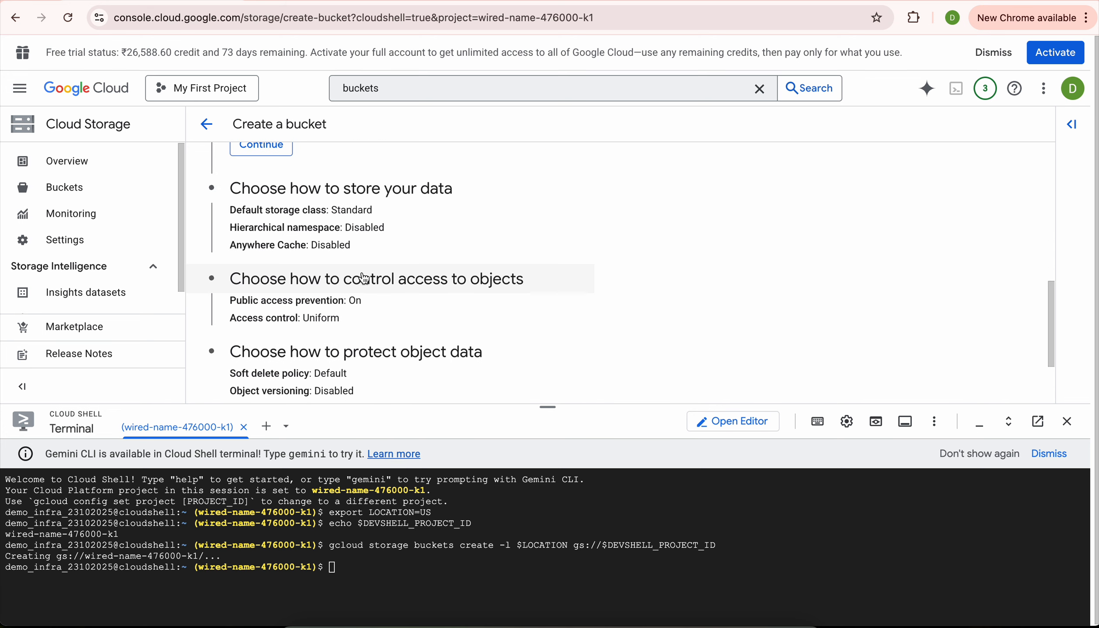
{"action": "scroll", "coordinate": [363, 275], "scroll_direction": "up", "scroll_amount": 2}
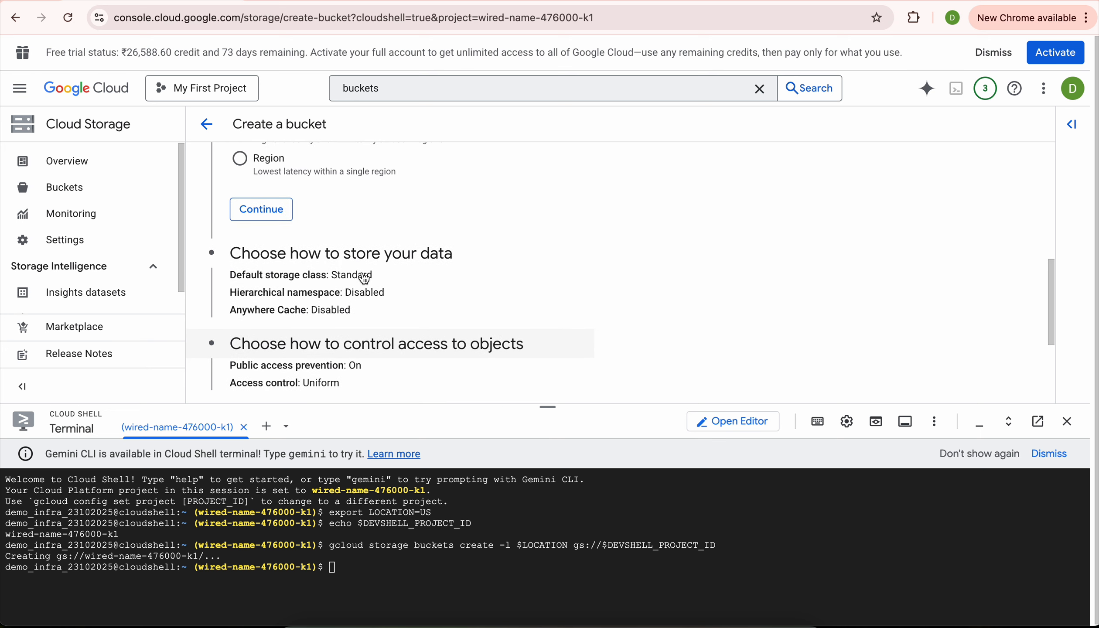
{"action": "left_click", "coordinate": [267, 211]}
Accept the default Standard class and access control, then create it with public access prevention on.
{"action": "scroll", "coordinate": [268, 212], "scroll_direction": "down", "scroll_amount": 4}
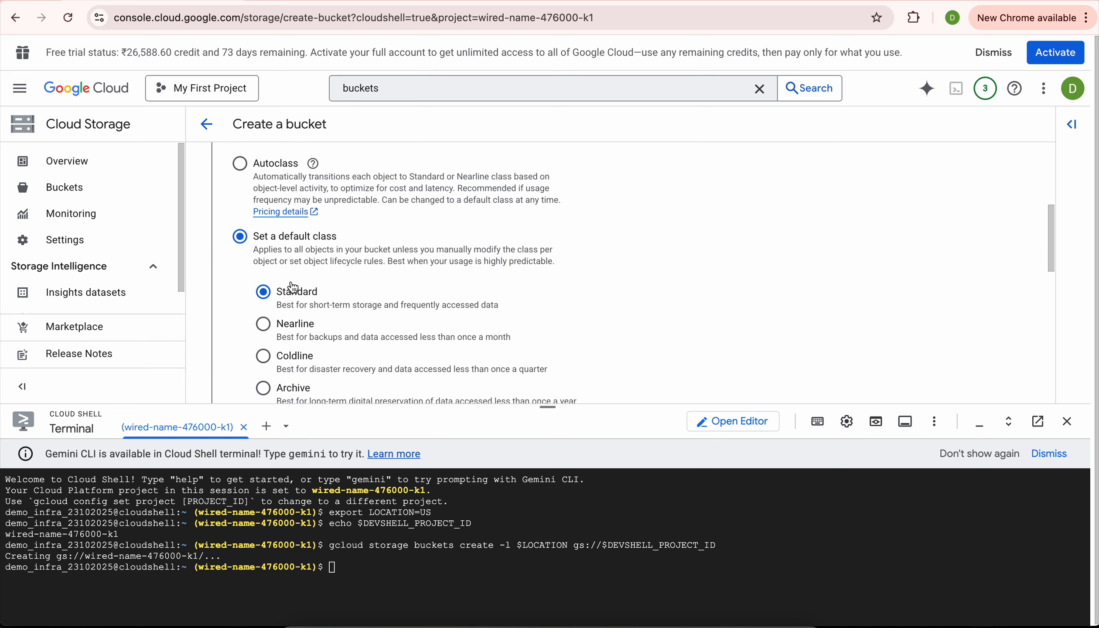
{"action": "scroll", "coordinate": [292, 287], "scroll_direction": "down", "scroll_amount": 2}
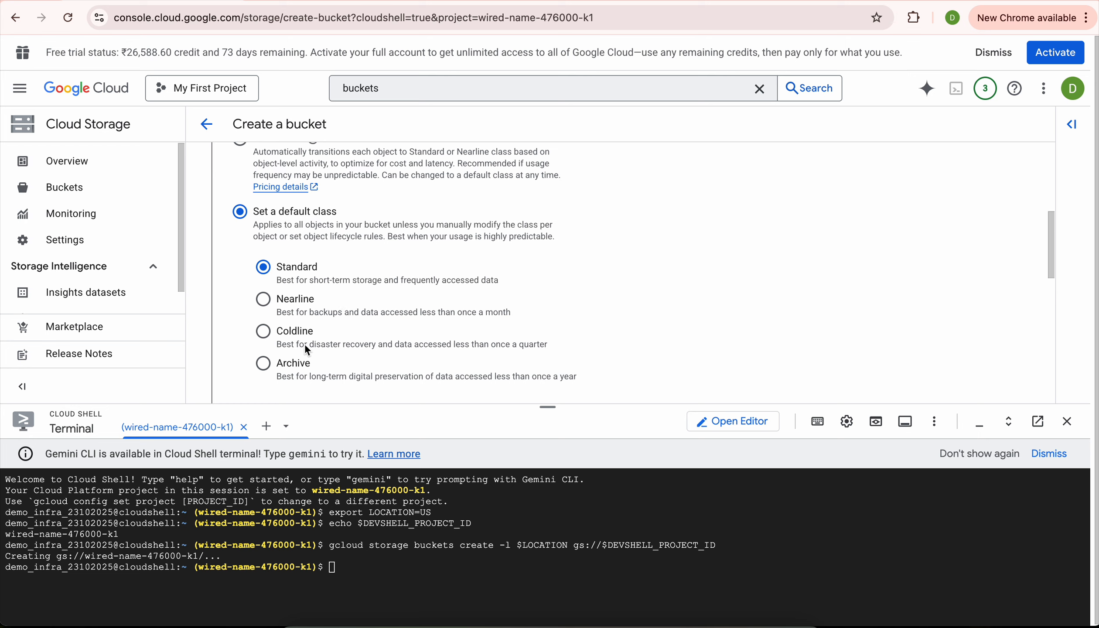
{"action": "scroll", "coordinate": [321, 376], "scroll_direction": "down", "scroll_amount": 5}
{"action": "scroll", "coordinate": [321, 375], "scroll_direction": "down", "scroll_amount": 3}
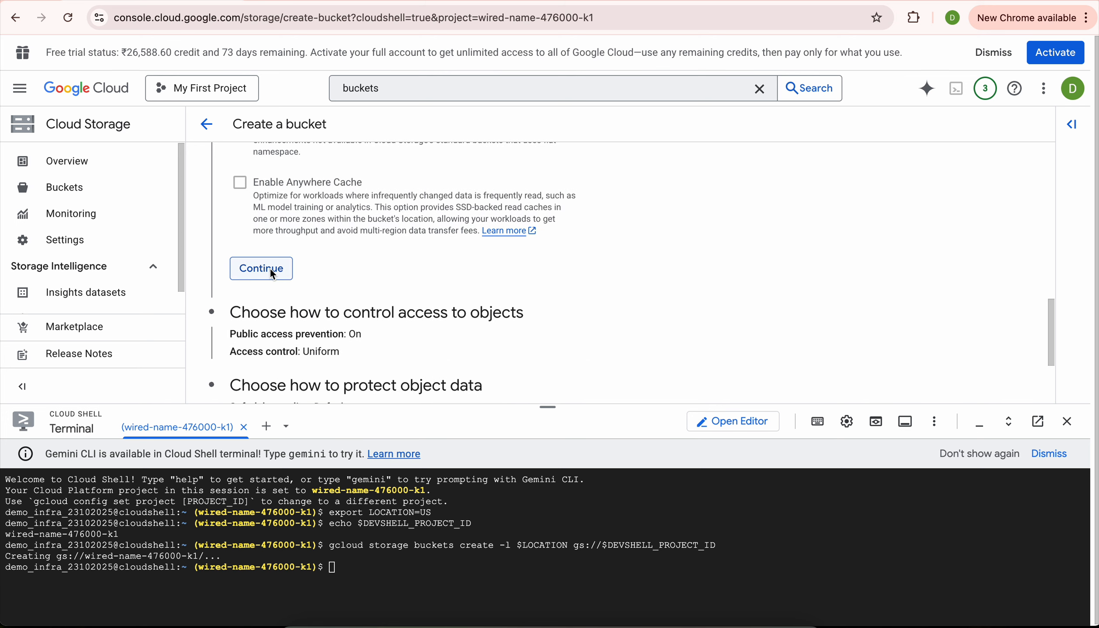
{"action": "left_click", "coordinate": [261, 268]}
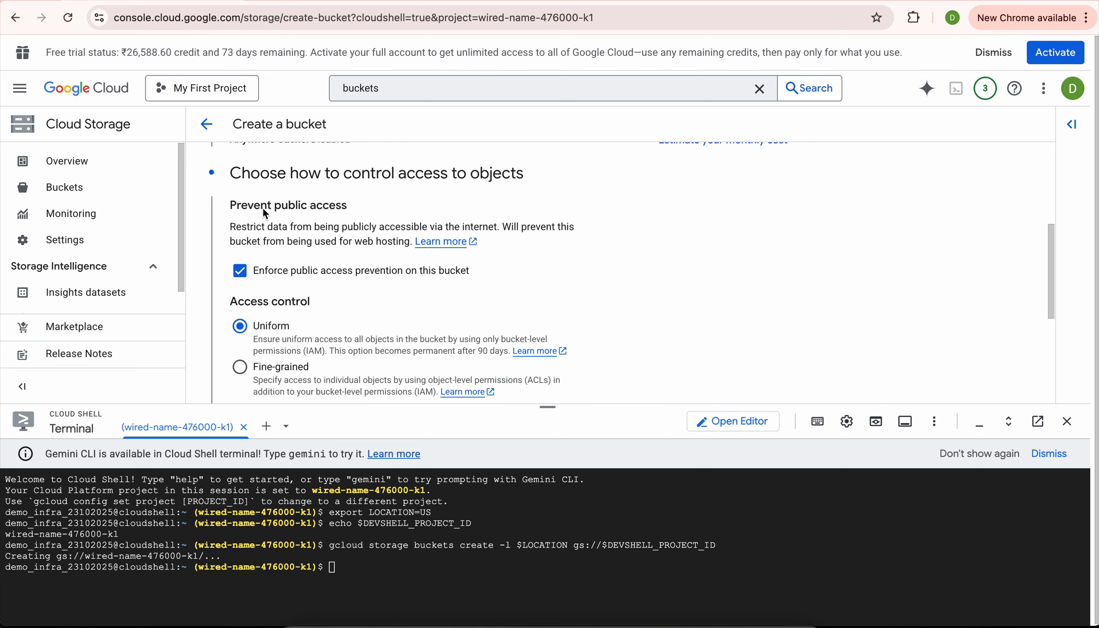
{"action": "scroll", "coordinate": [276, 309], "scroll_direction": "down", "scroll_amount": 3}
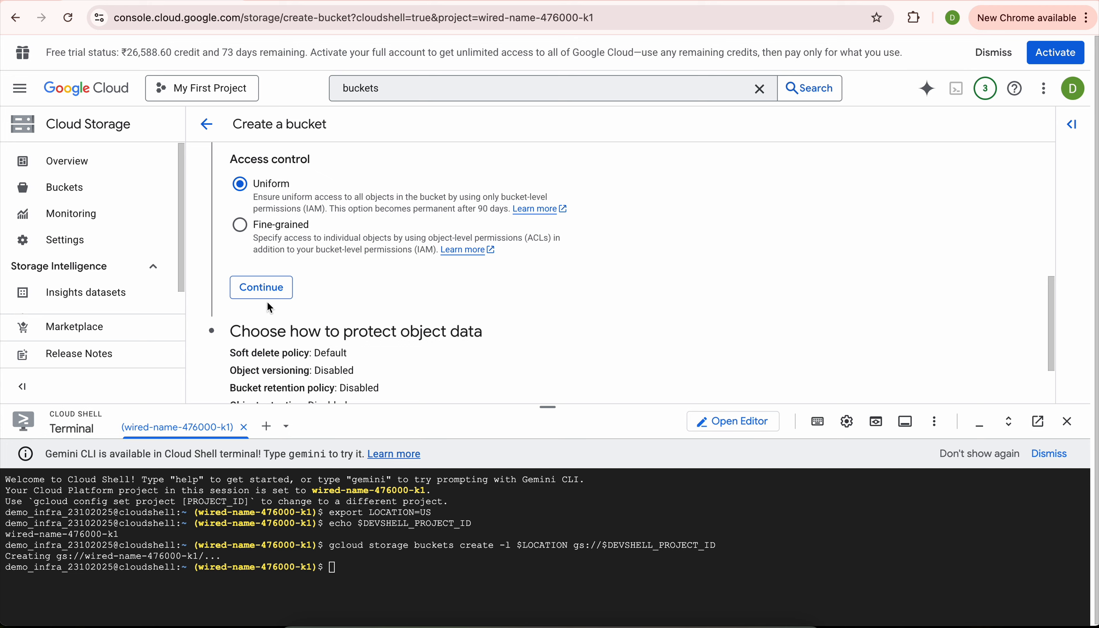
{"action": "left_click", "coordinate": [262, 288]}
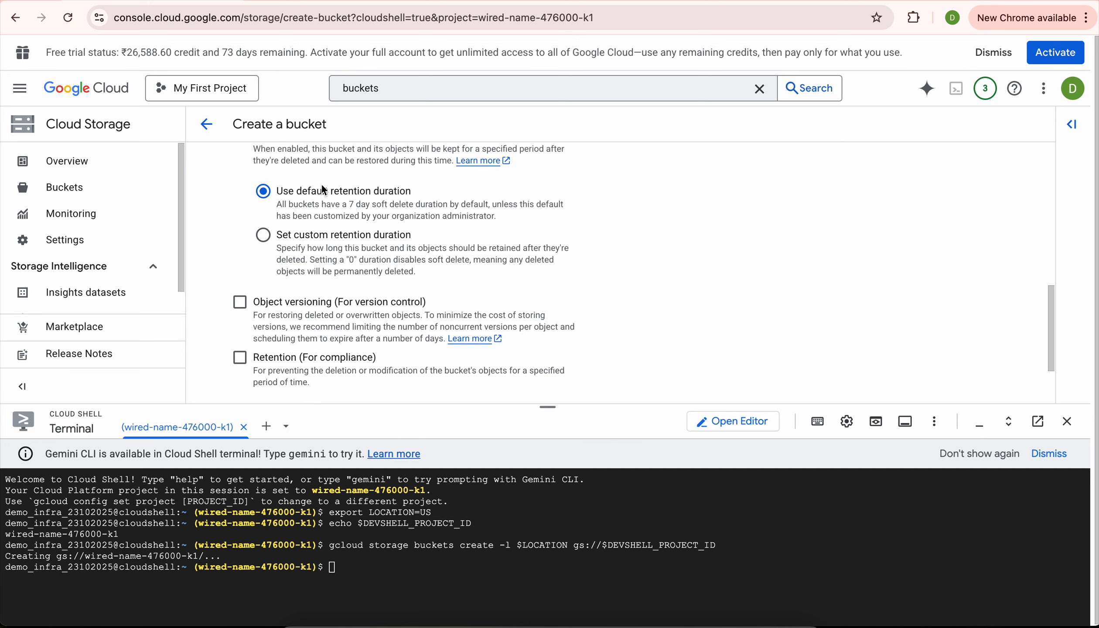
{"action": "scroll", "coordinate": [298, 290], "scroll_direction": "down", "scroll_amount": 2}
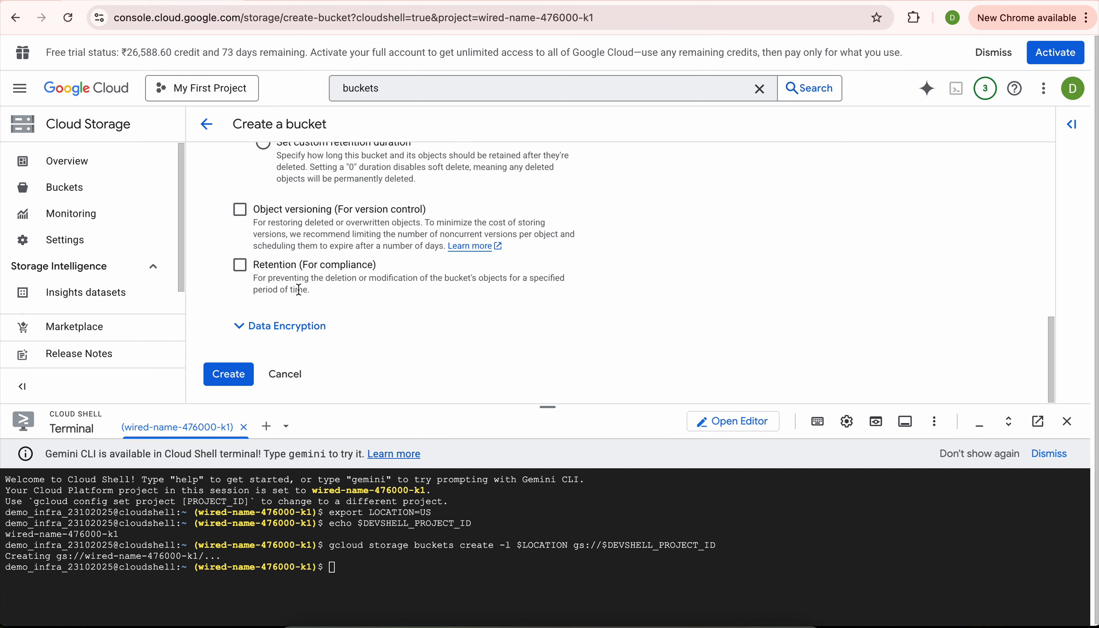
{"action": "left_click", "coordinate": [226, 376]}
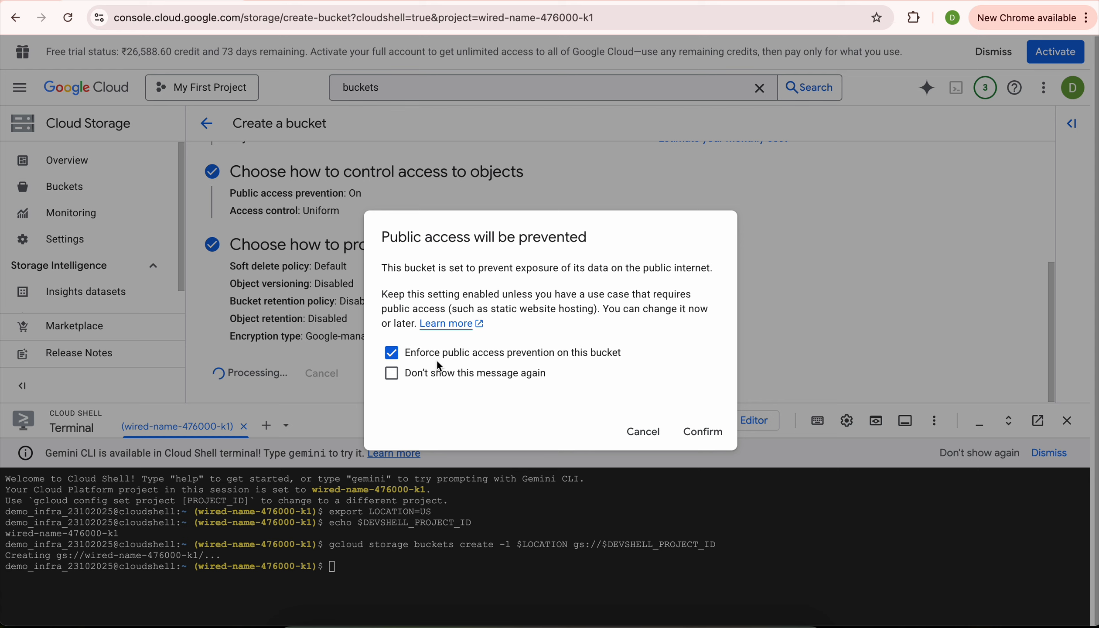
{"action": "left_click", "coordinate": [701, 431]}
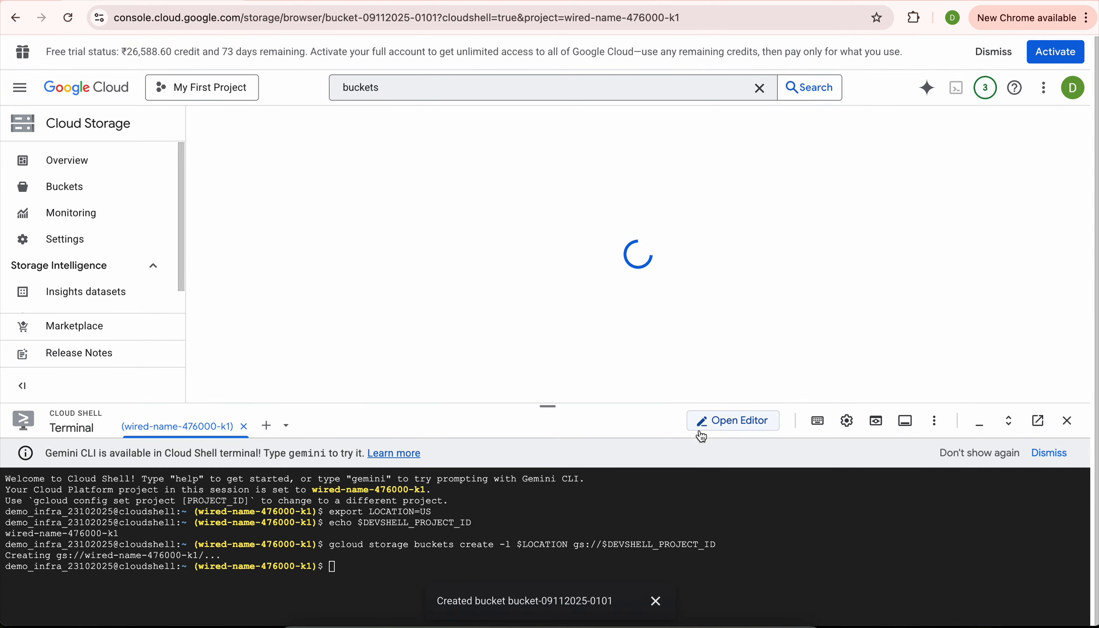
{"action": "left_click", "coordinate": [206, 123]}
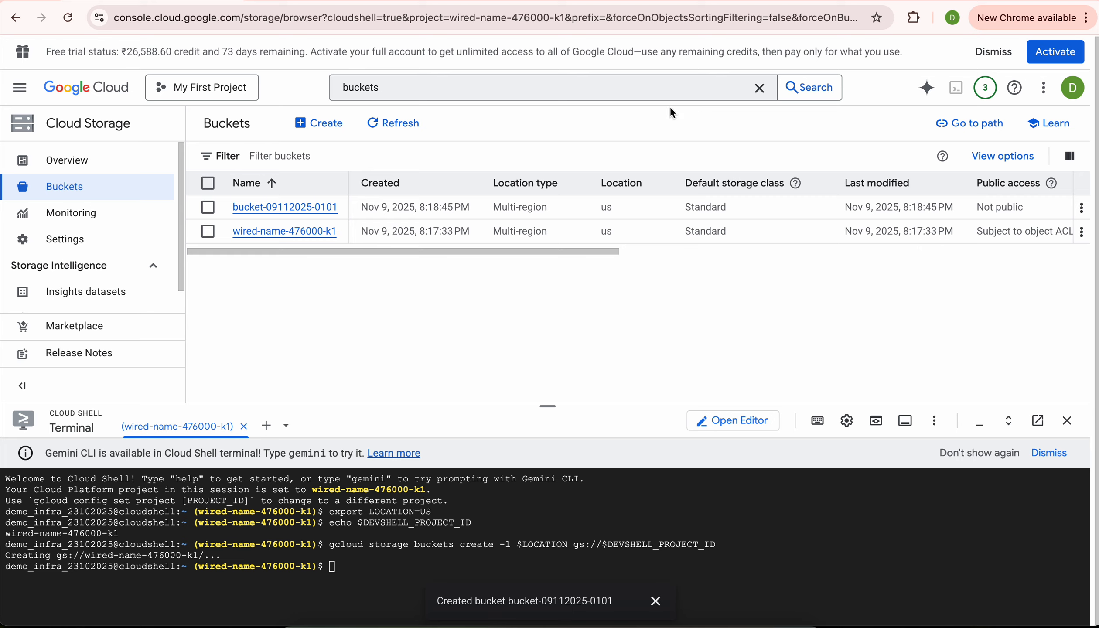
Search the console for 'cloud sql' and open the Cloud SQL page.
{"action": "left_click", "coordinate": [479, 93]}
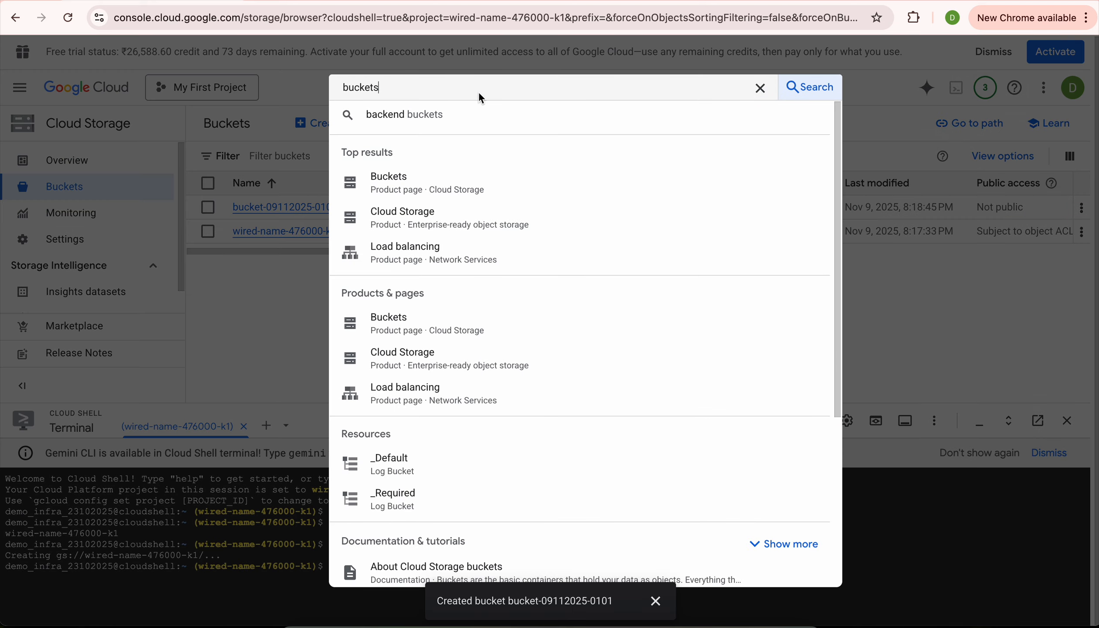
{"action": "key", "text": "super+a"}
{"action": "type", "text": "cloud sql"}
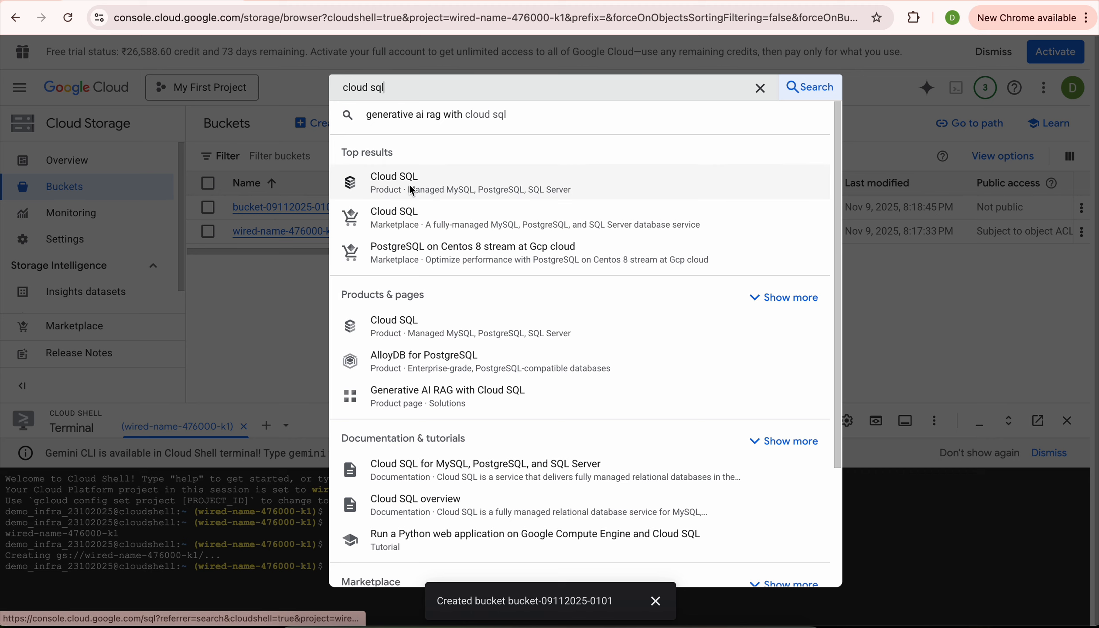
{"action": "right_click", "coordinate": [439, 183]}
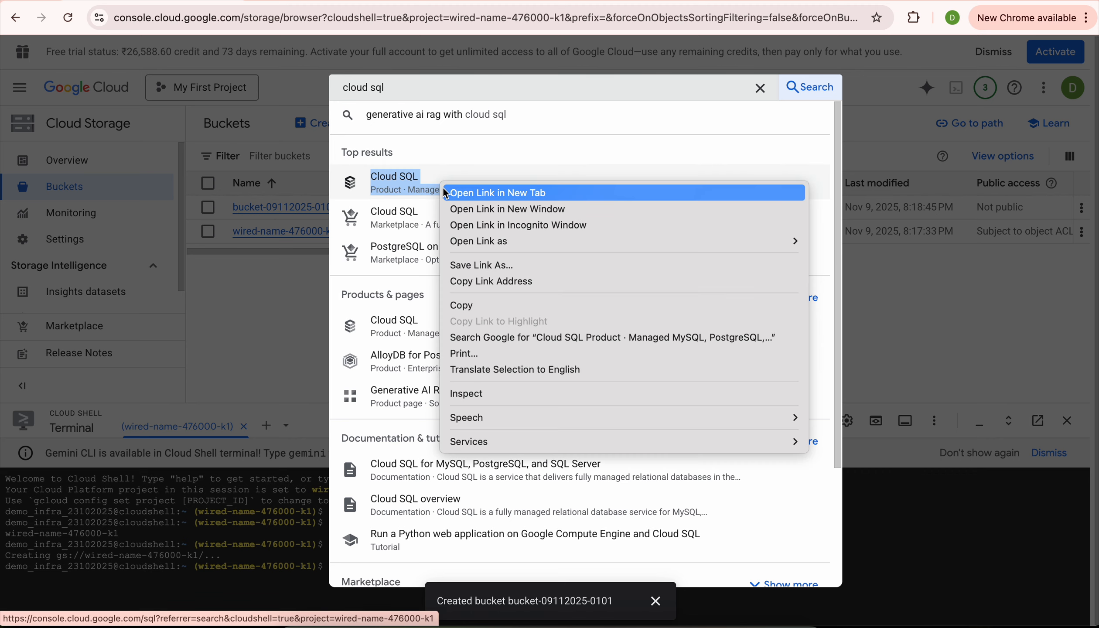
{"action": "key", "text": "Escape"}
{"action": "left_click", "coordinate": [439, 184]}
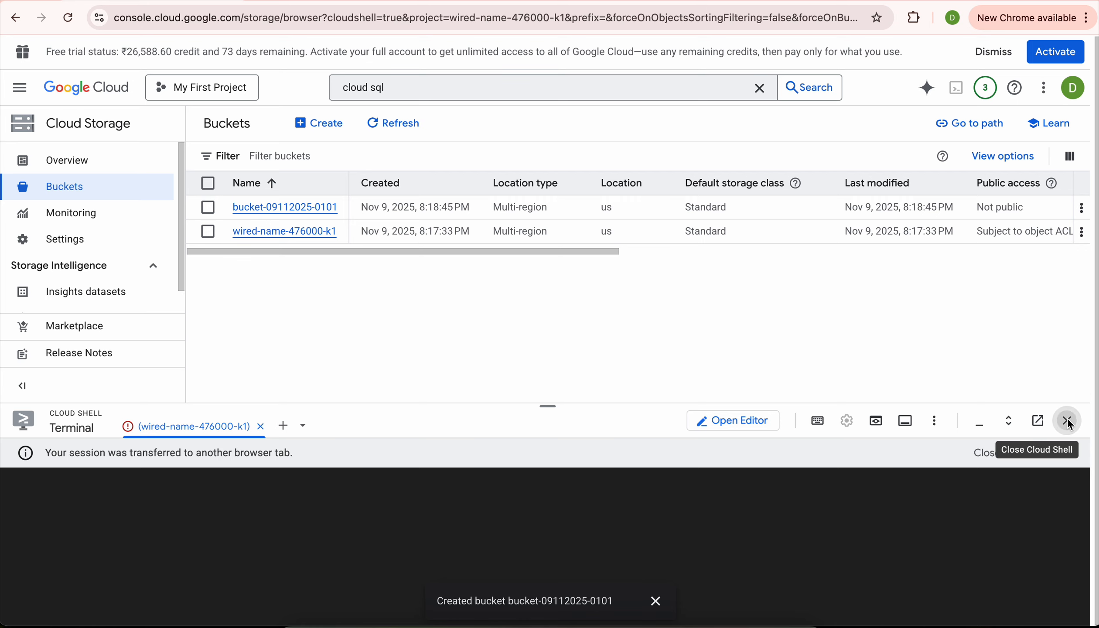
Close the Cloud Shell panel and switch to the Cloud SQL tab.
{"action": "left_click", "coordinate": [1067, 421]}
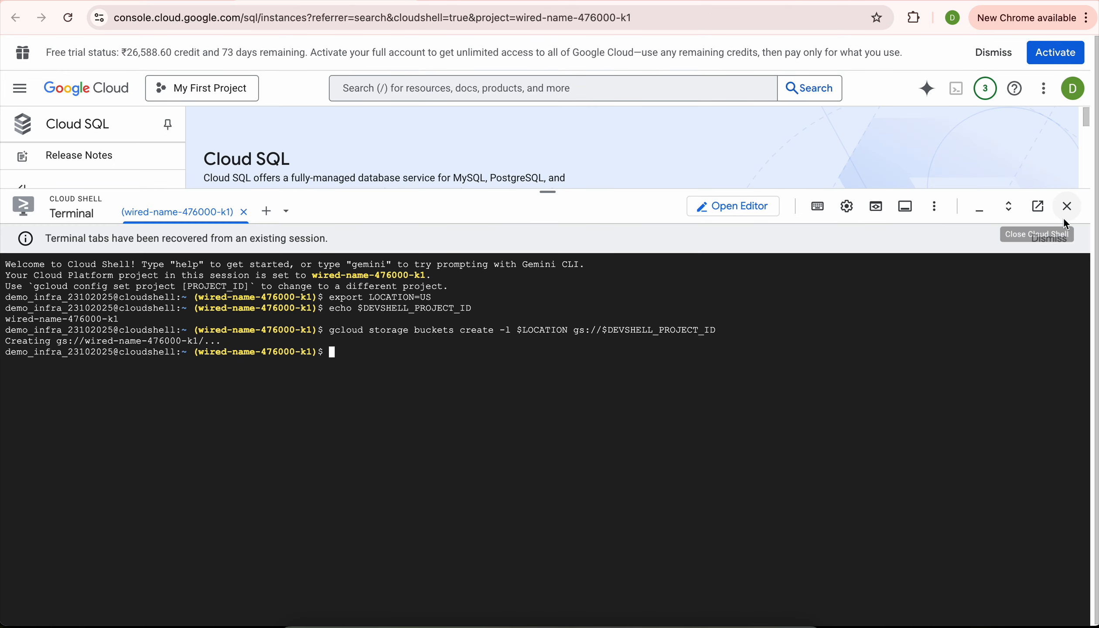
{"action": "left_click", "coordinate": [1067, 206]}
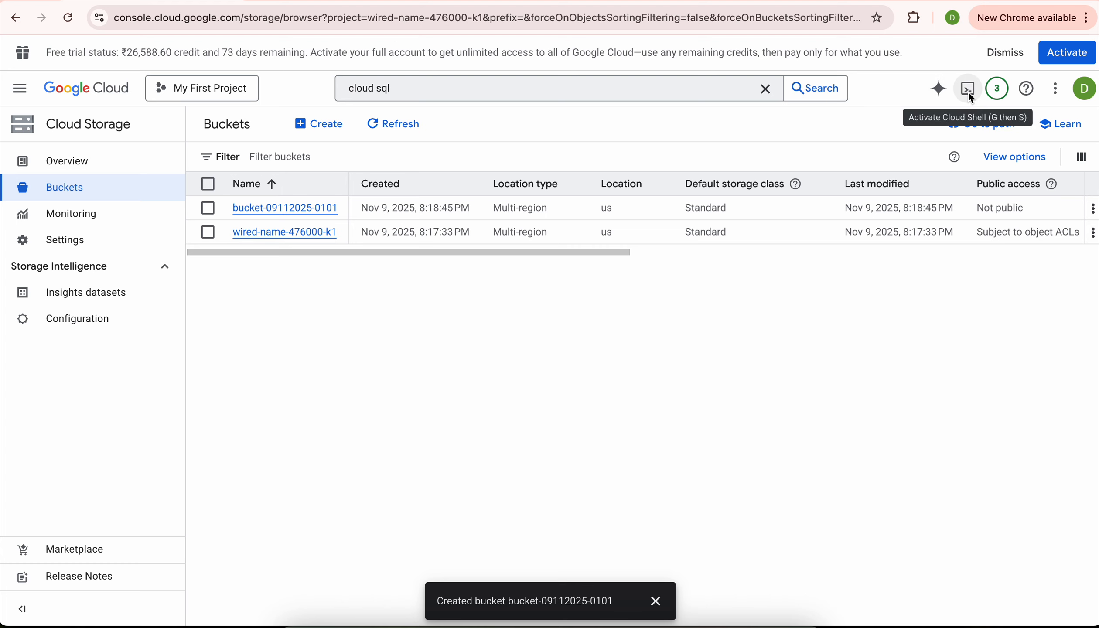
{"action": "left_click", "coordinate": [323, 1]}
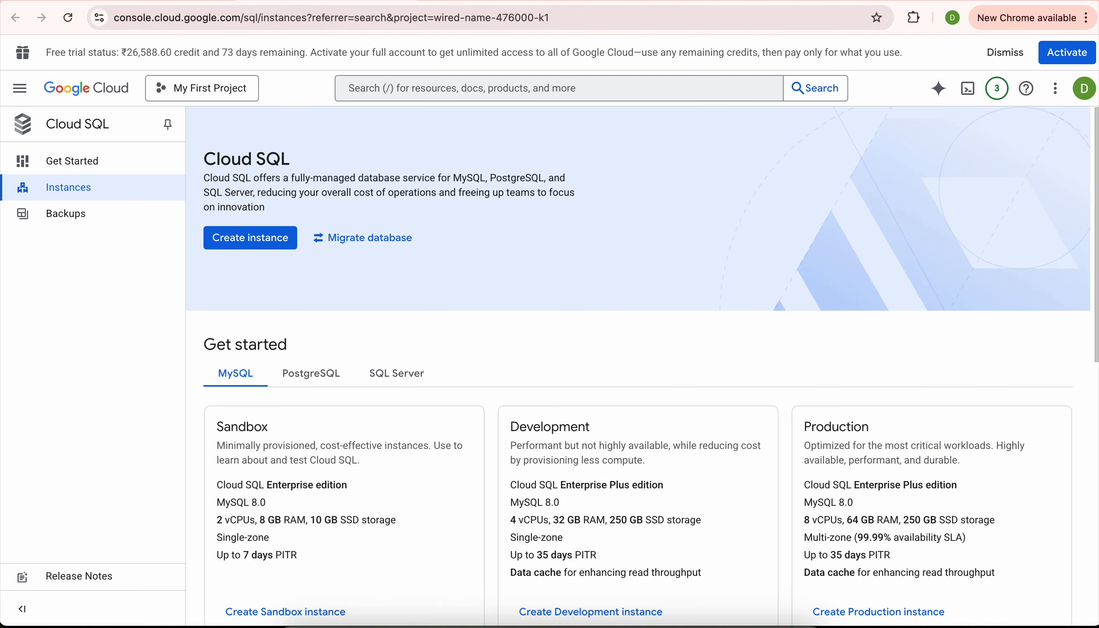
Start a new MySQL Cloud SQL instance using the Enterprise edition.
{"action": "left_click", "coordinate": [270, 238]}
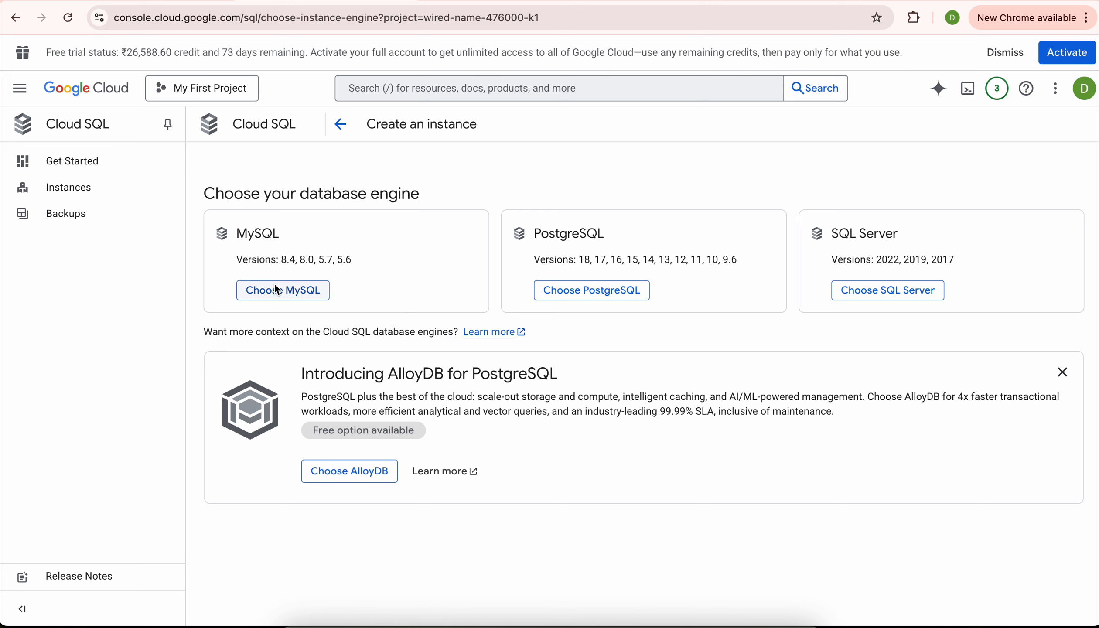
{"action": "left_click", "coordinate": [286, 295]}
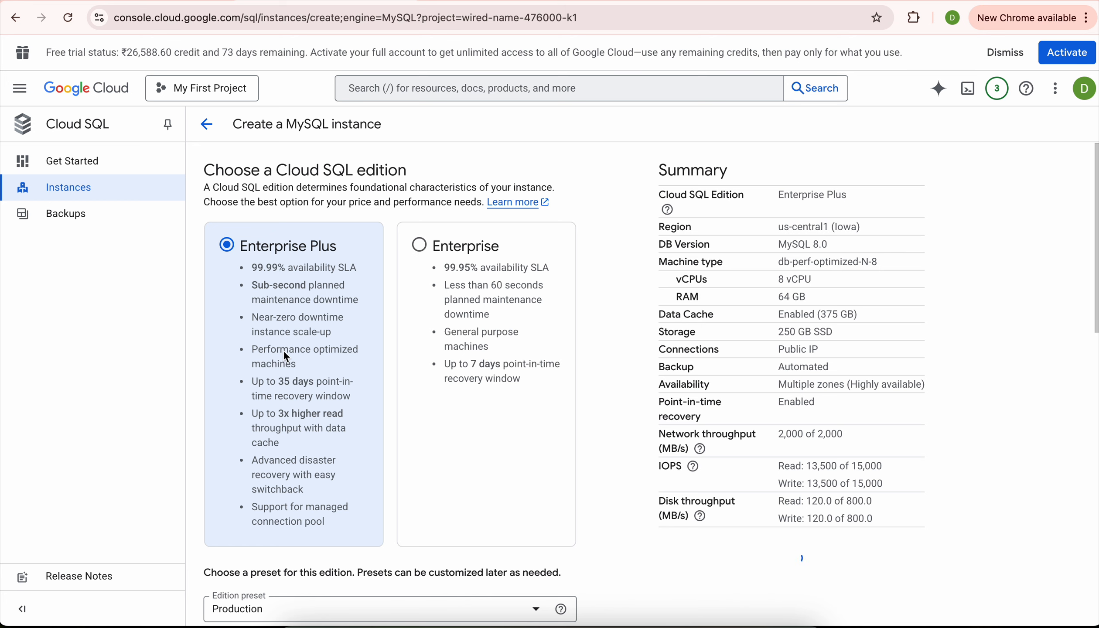
{"action": "scroll", "coordinate": [283, 350], "scroll_direction": "down", "scroll_amount": 1}
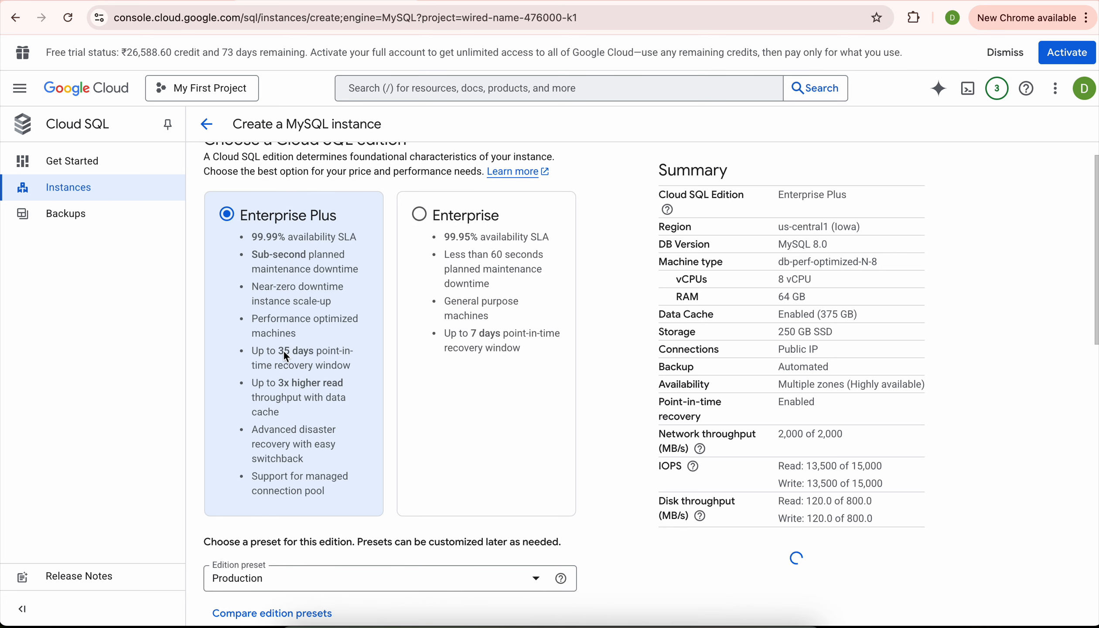
{"action": "left_click", "coordinate": [420, 214]}
{"action": "scroll", "coordinate": [482, 347], "scroll_direction": "down", "scroll_amount": 3}
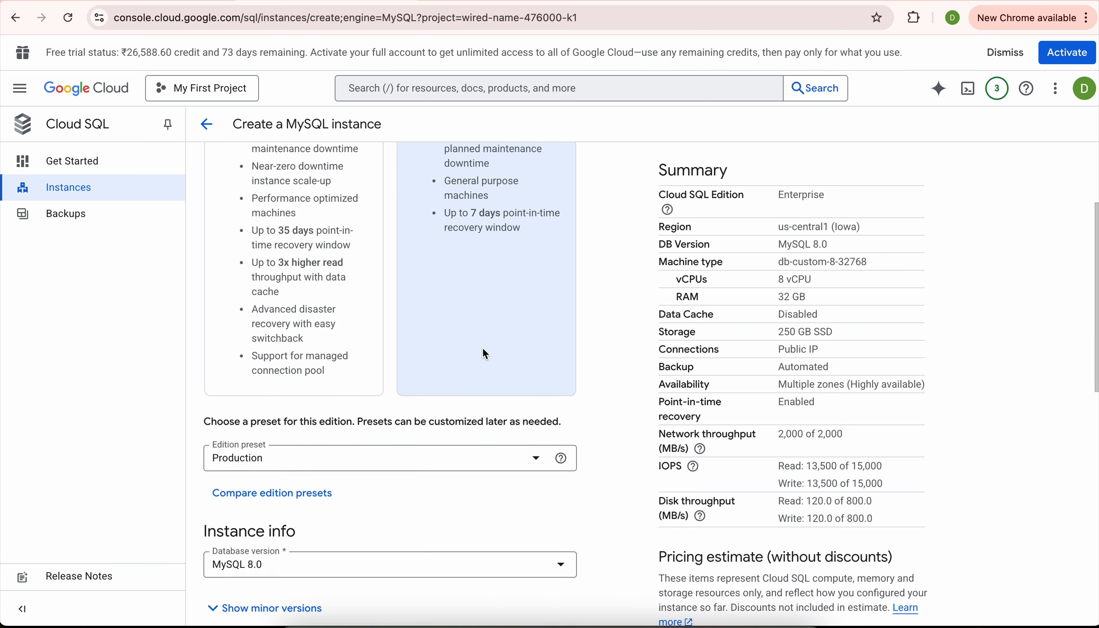
{"action": "scroll", "coordinate": [324, 242], "scroll_direction": "up", "scroll_amount": 2}
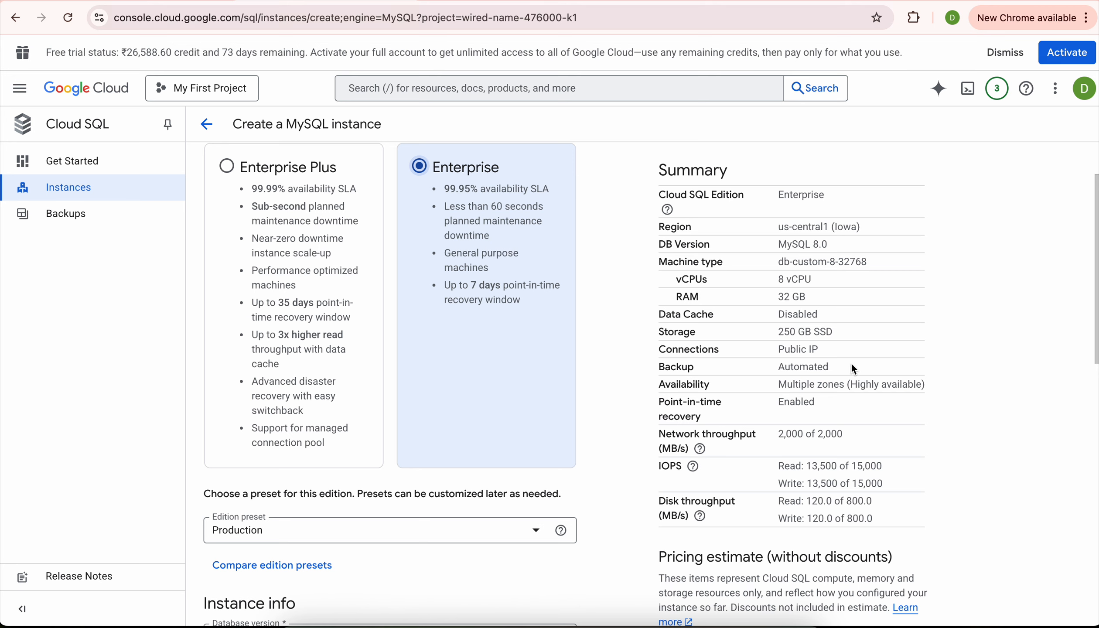
Apply the Sandbox edition preset (2 vCPU, 8 GB RAM, 10 GB SSD).
{"action": "scroll", "coordinate": [515, 366], "scroll_direction": "down", "scroll_amount": 5}
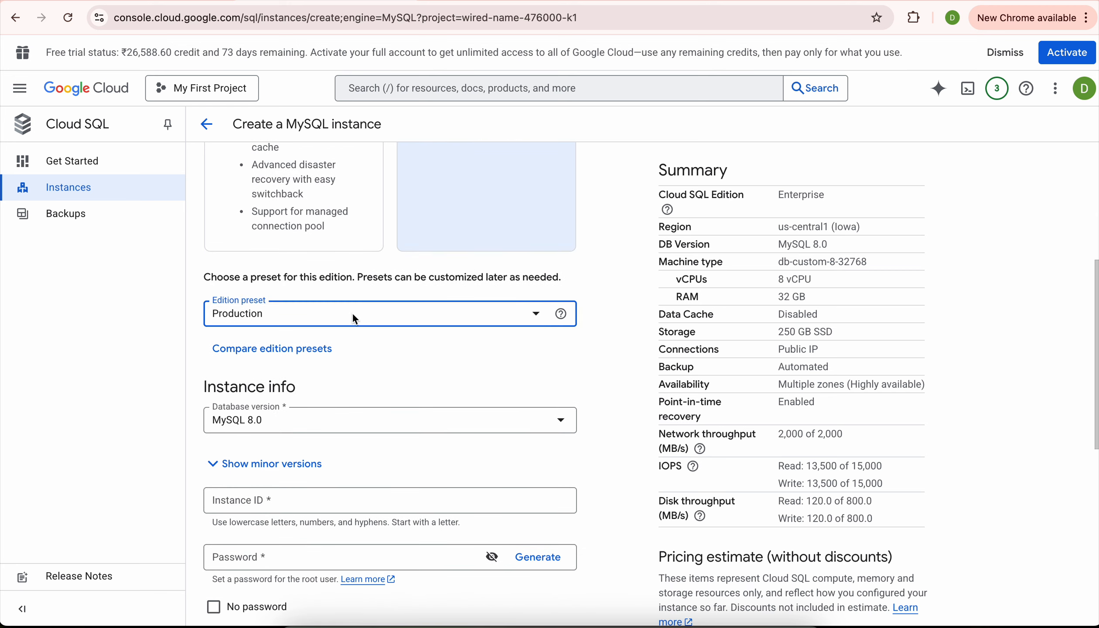
{"action": "left_click", "coordinate": [352, 313]}
{"action": "left_click", "coordinate": [328, 389]}
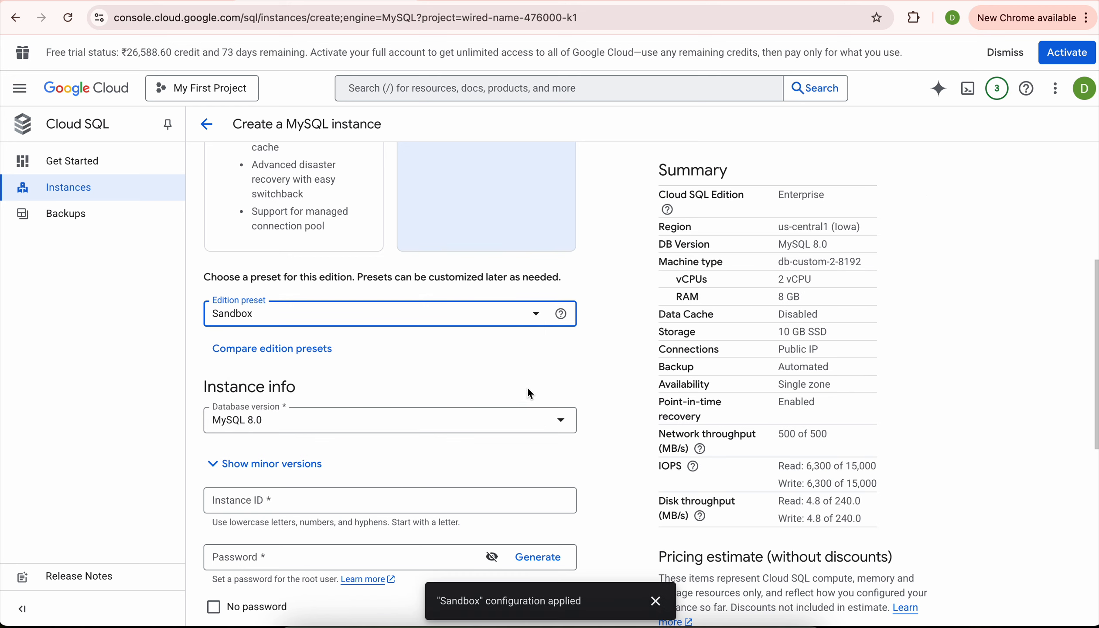
{"action": "left_click", "coordinate": [402, 321]}
{"action": "left_click", "coordinate": [592, 358]}
{"action": "scroll", "coordinate": [309, 411], "scroll_direction": "down", "scroll_amount": 1}
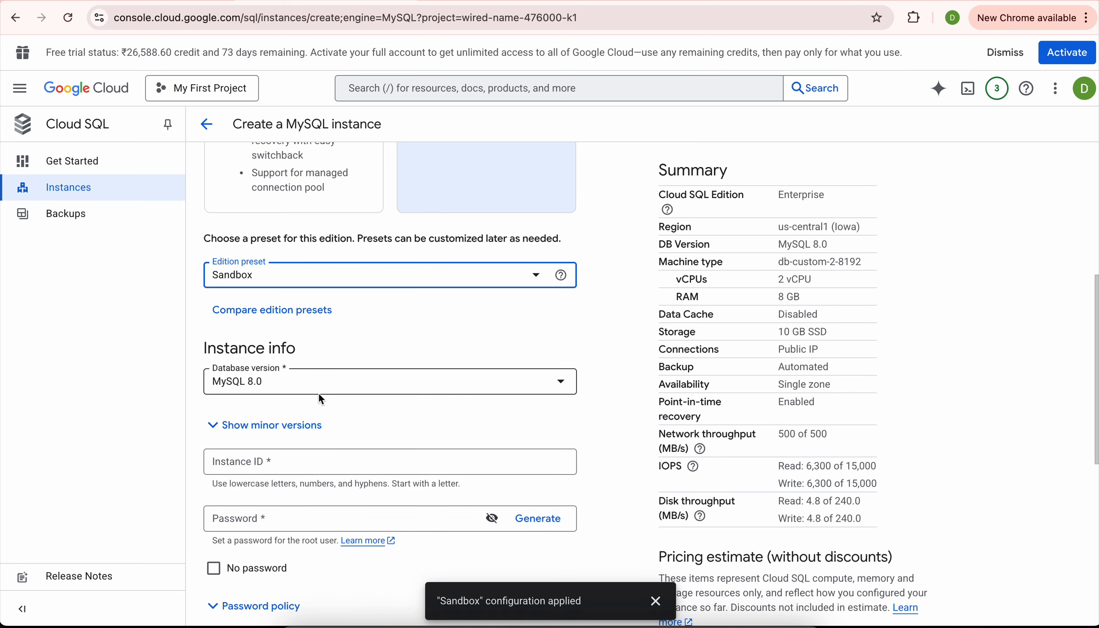
{"action": "scroll", "coordinate": [334, 390], "scroll_direction": "down", "scroll_amount": 2}
{"action": "left_click", "coordinate": [320, 375]}
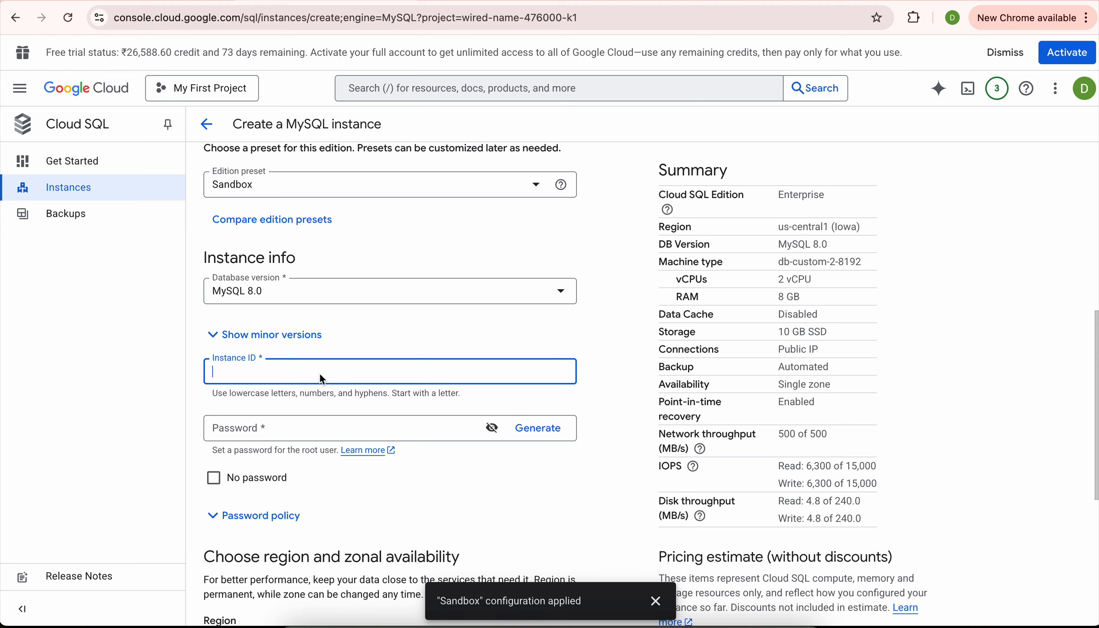
Enter blog-db as the instance ID and begin typing a root password.
{"action": "type", "text": "blog-db"}
{"action": "left_click", "coordinate": [252, 428]}
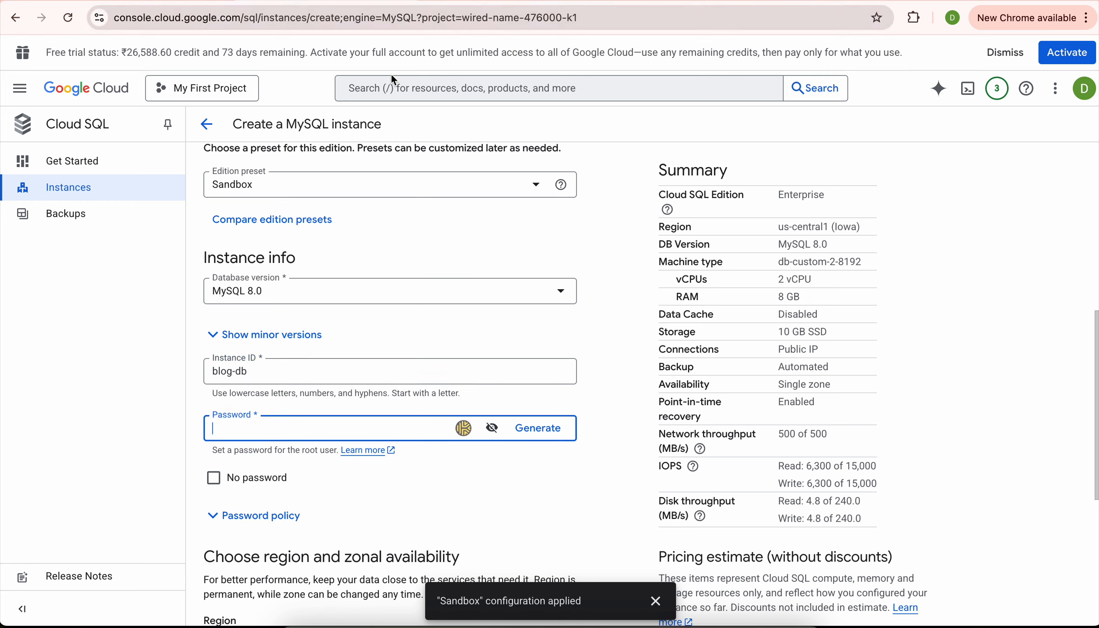
{"action": "type", "text": "a"}
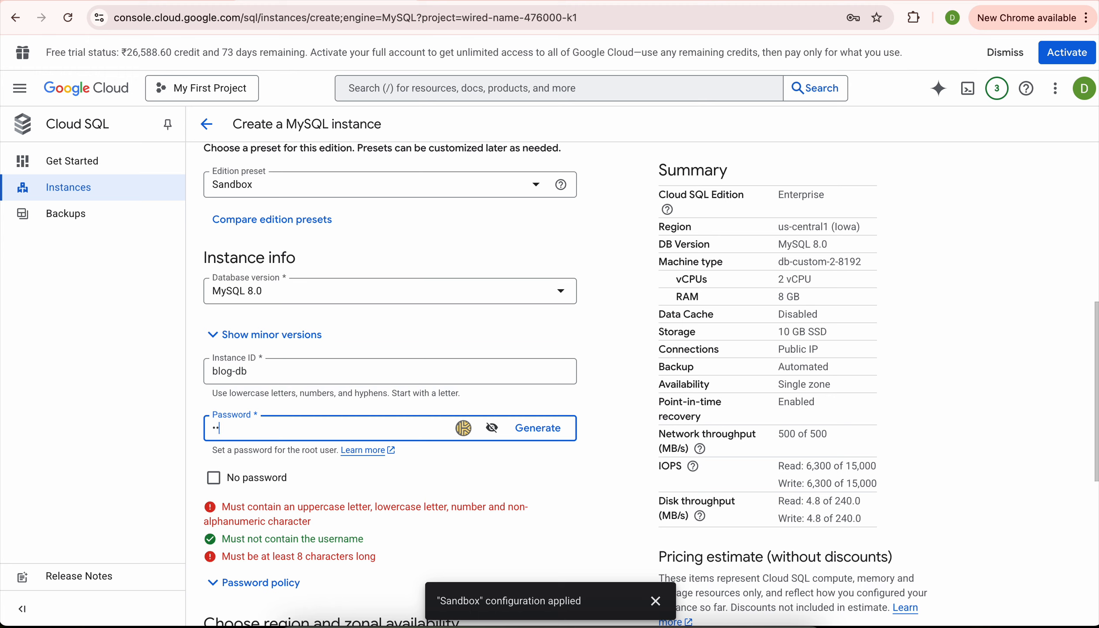
{"action": "type", "text": "aaaaaaa"}
Compose the root password in a scratch tab and paste it into the Password field.
{"action": "key", "text": "super+t"}
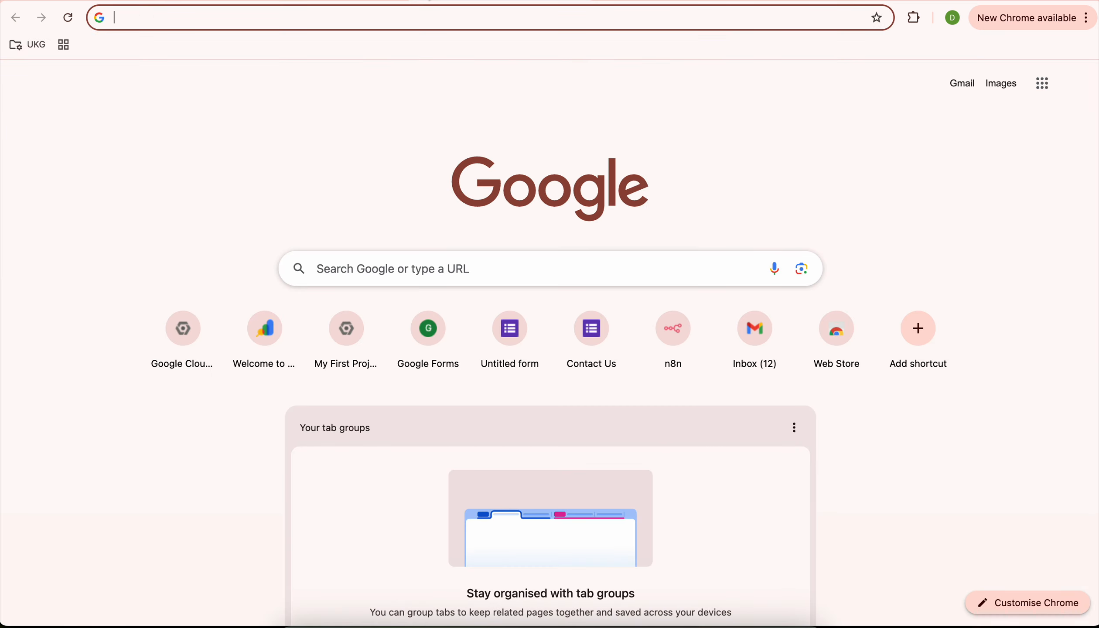
{"action": "type", "text": "pass"}
{"action": "key", "text": "BackSpace"}
{"action": "key", "text": "BackSpace"}
{"action": "key", "text": "BackSpace"}
{"action": "key", "text": "BackSpace"}
{"action": "type", "text": "p@ss"}
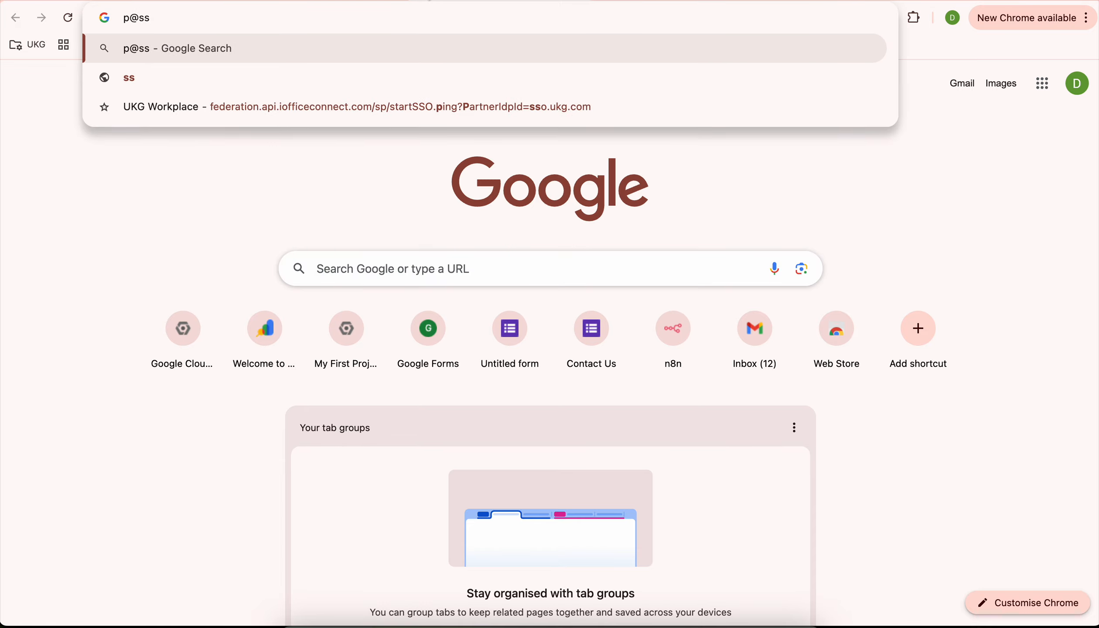
{"action": "type", "text": "w0rd01"}
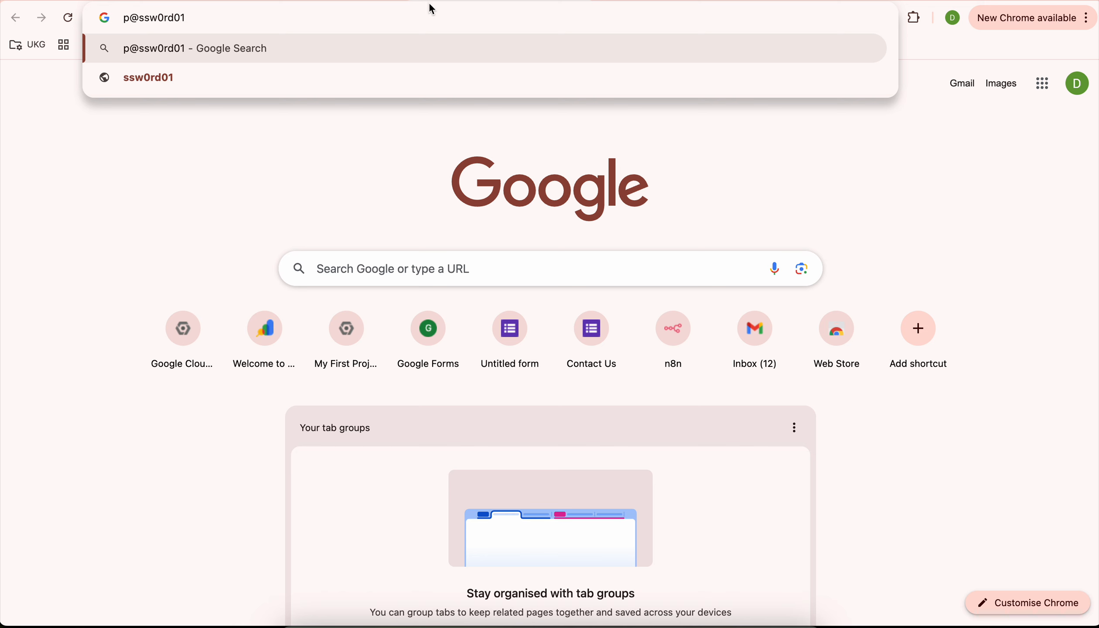
{"action": "key", "text": "super+a"}
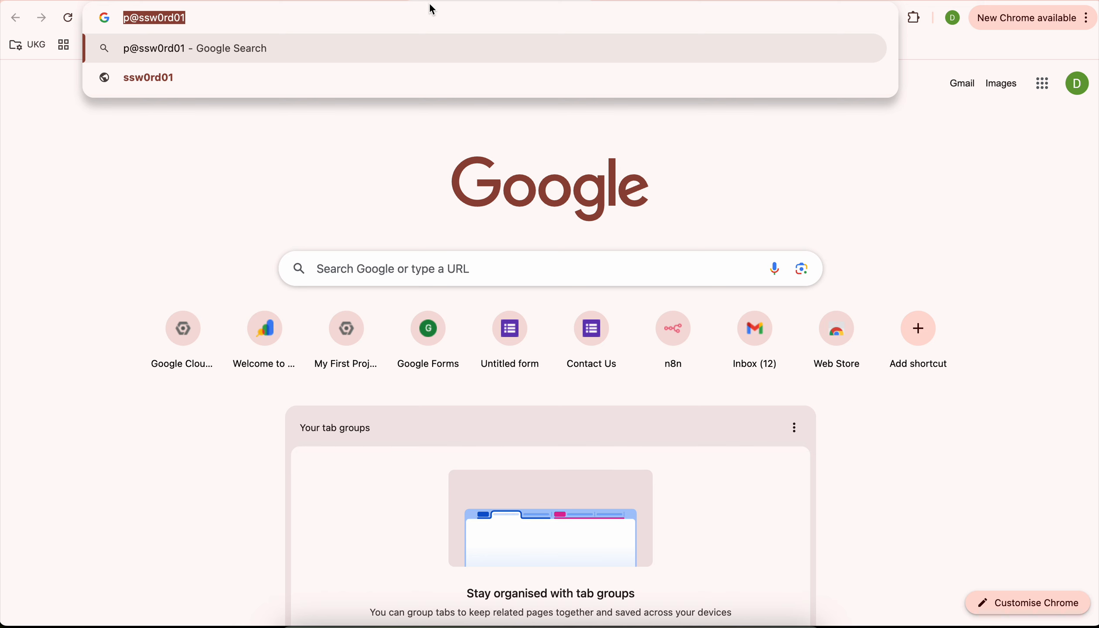
{"action": "key", "text": "super+c"}
{"action": "key", "text": "super+w"}
{"action": "key", "text": "super+a"}
{"action": "key", "text": "super+v"}
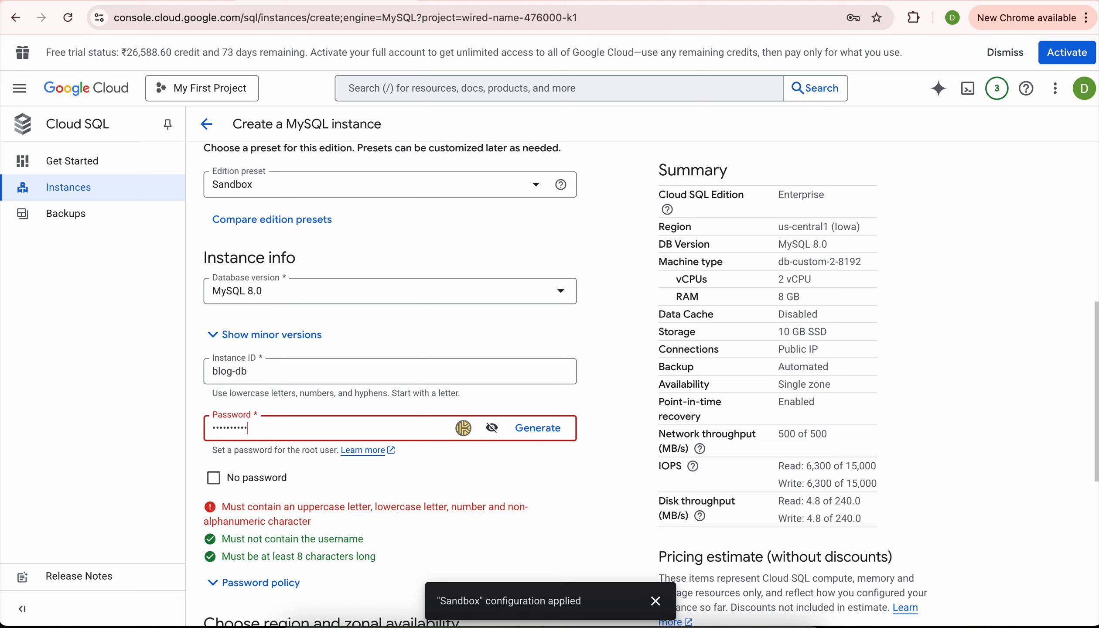
Add an uppercase letter to the password and paste the revised version into the field.
{"action": "left_click", "coordinate": [436, 1]}
{"action": "left_click", "coordinate": [245, 18]}
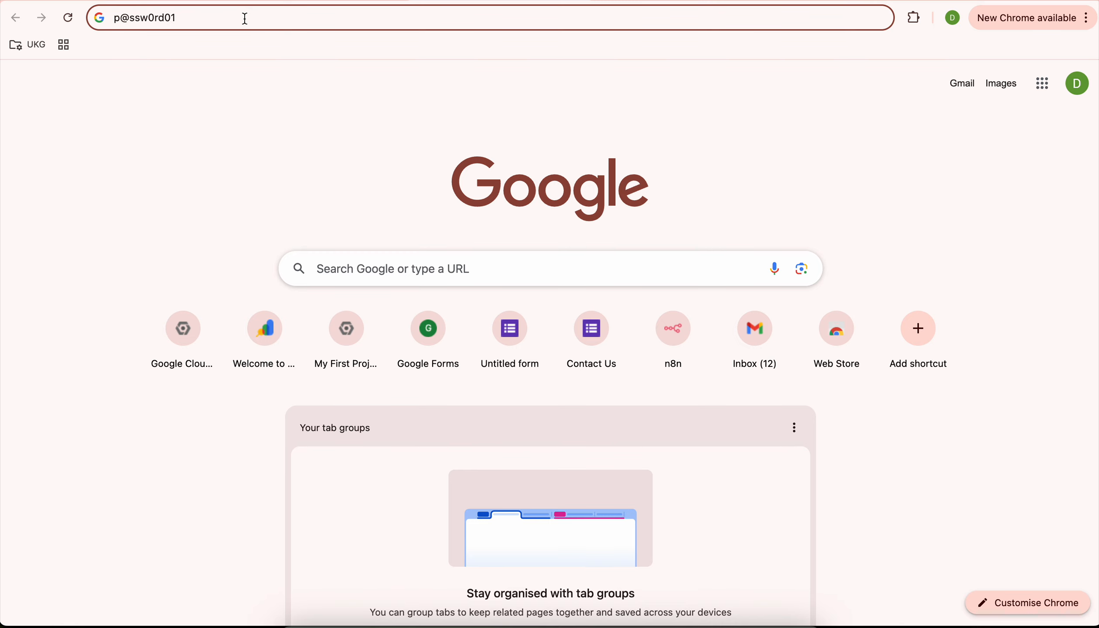
{"action": "type", "text": "P"}
{"action": "key", "text": "super+a"}
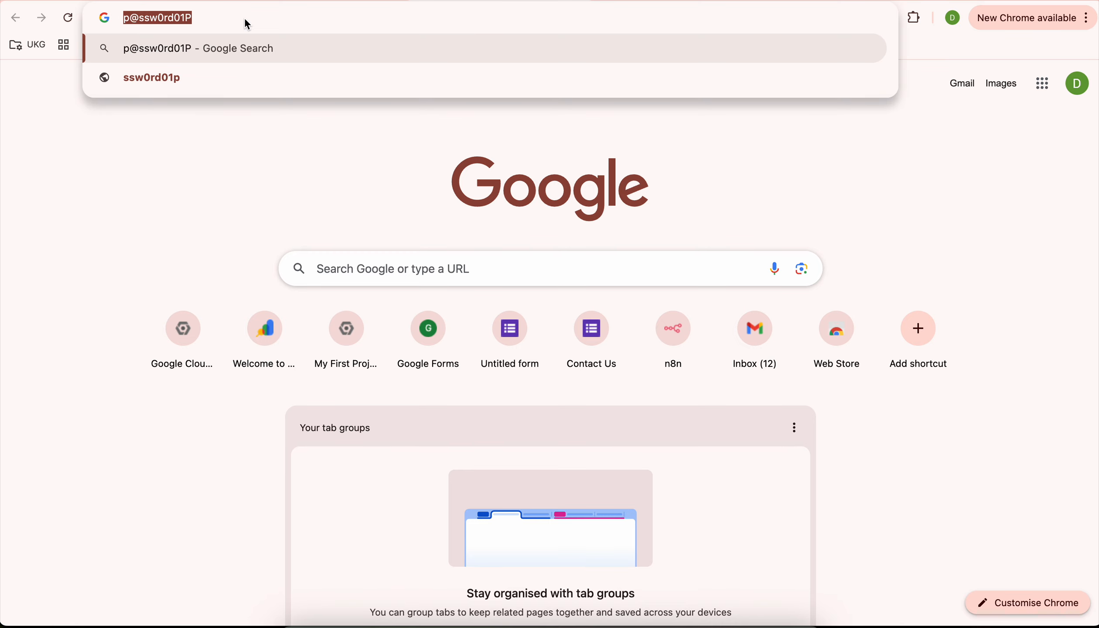
{"action": "key", "text": "super+c"}
{"action": "key", "text": "super+w"}
{"action": "key", "text": "super+a"}
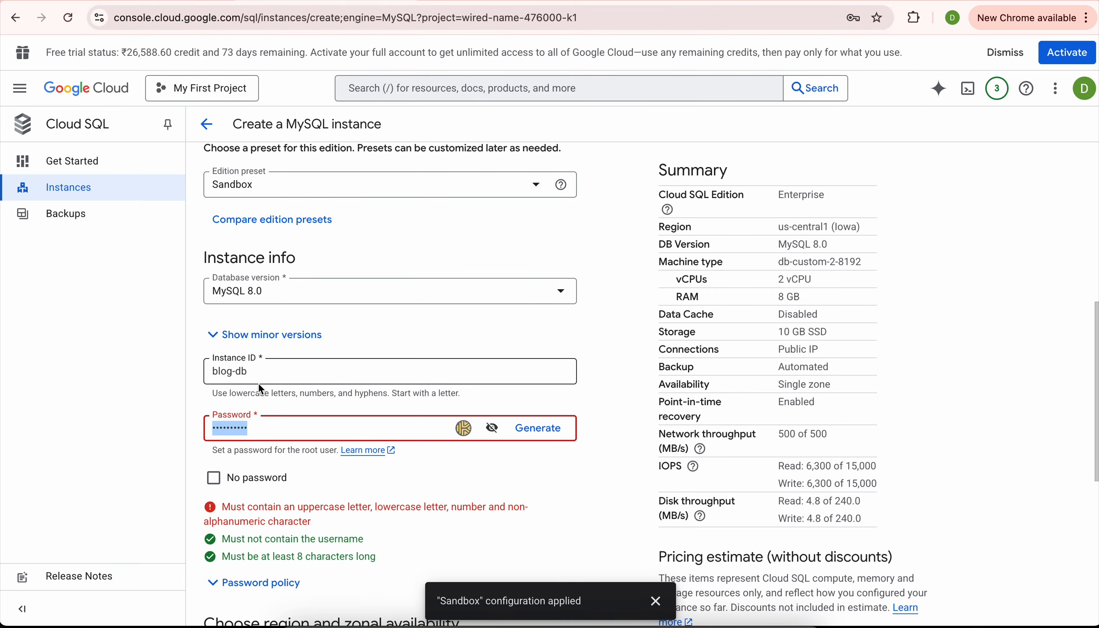
{"action": "key", "text": "super+v"}
Under blog-db's Security configuration options, allow unencrypted network traffic instead of SSL-only connections.
{"action": "scroll", "coordinate": [465, 482], "scroll_direction": "down", "scroll_amount": 4}
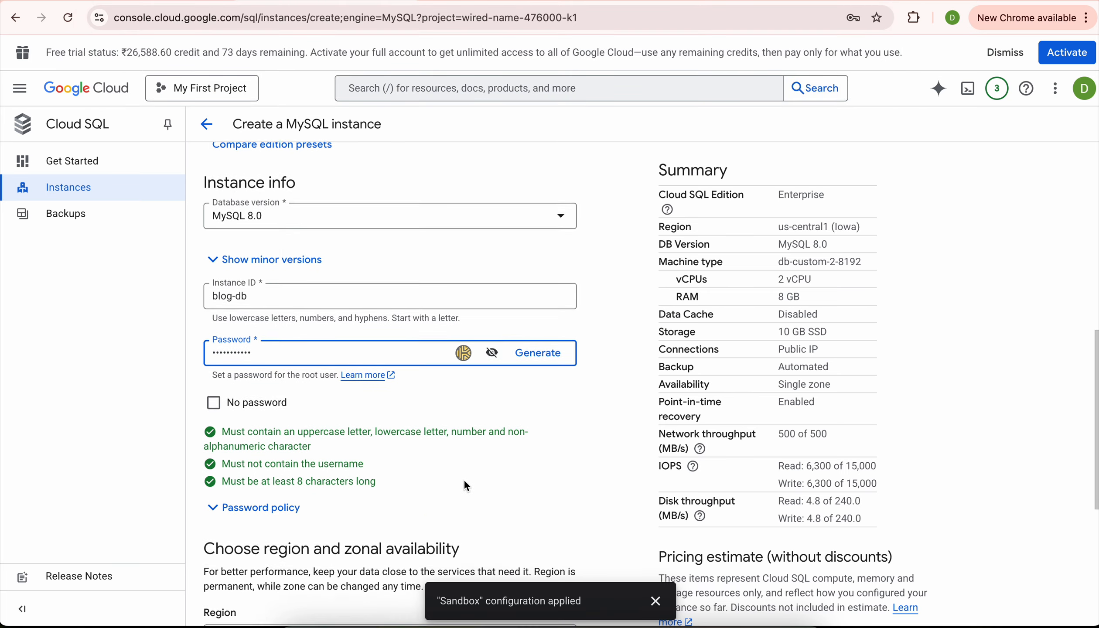
{"action": "scroll", "coordinate": [465, 482], "scroll_direction": "down", "scroll_amount": 2}
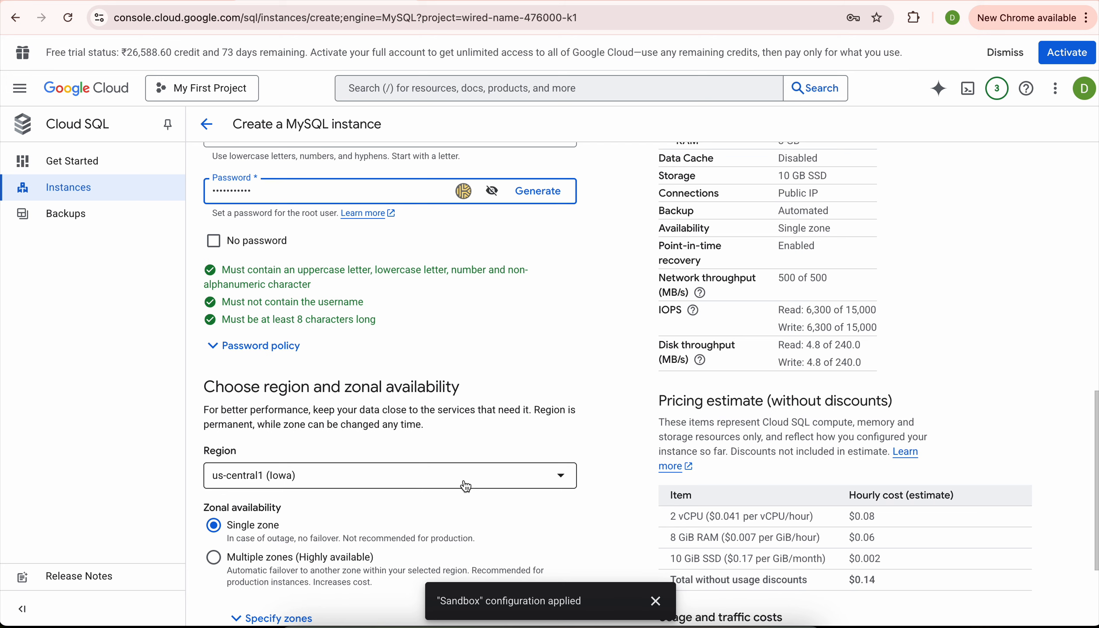
{"action": "scroll", "coordinate": [465, 485], "scroll_direction": "down", "scroll_amount": 4}
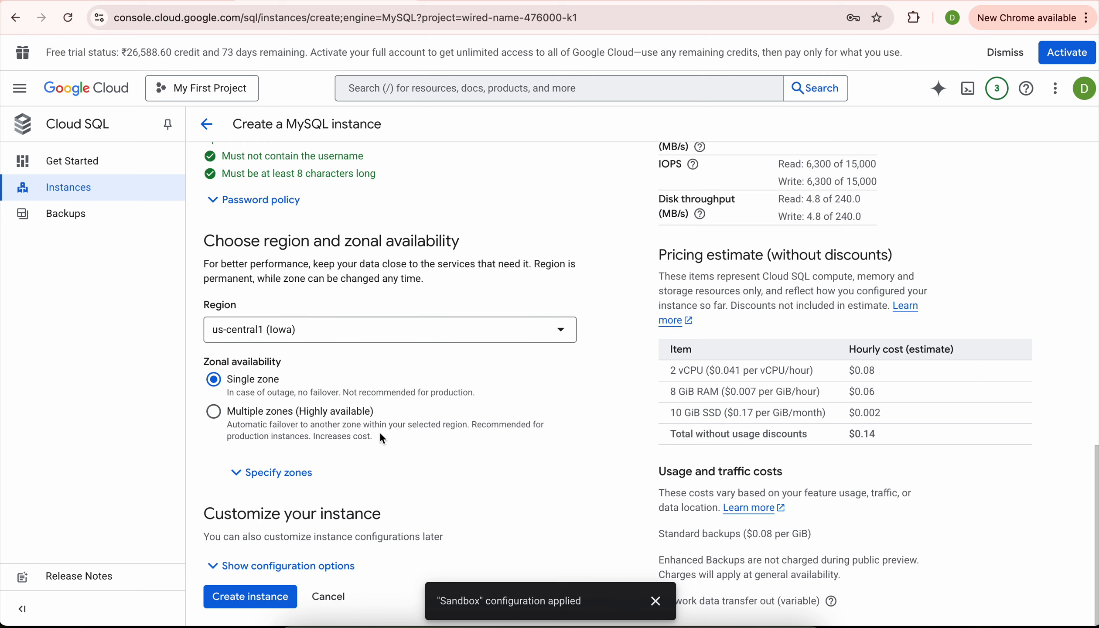
{"action": "left_click", "coordinate": [212, 565]}
{"action": "scroll", "coordinate": [344, 423], "scroll_direction": "down", "scroll_amount": 5}
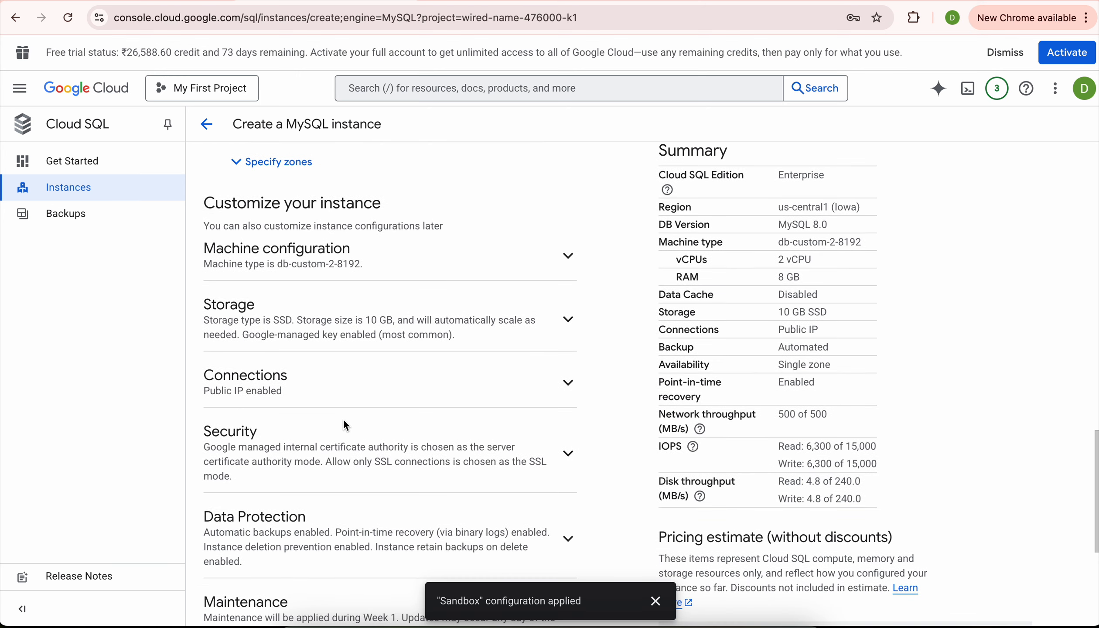
{"action": "scroll", "coordinate": [343, 418], "scroll_direction": "up", "scroll_amount": 1}
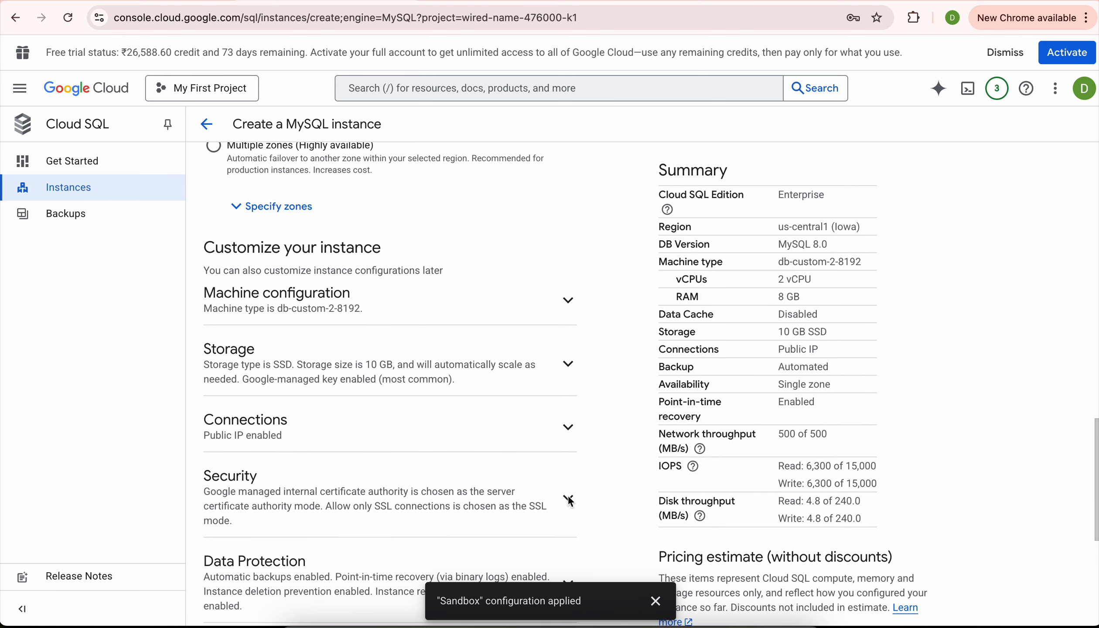
{"action": "left_click", "coordinate": [568, 499]}
{"action": "scroll", "coordinate": [473, 432], "scroll_direction": "down", "scroll_amount": 6}
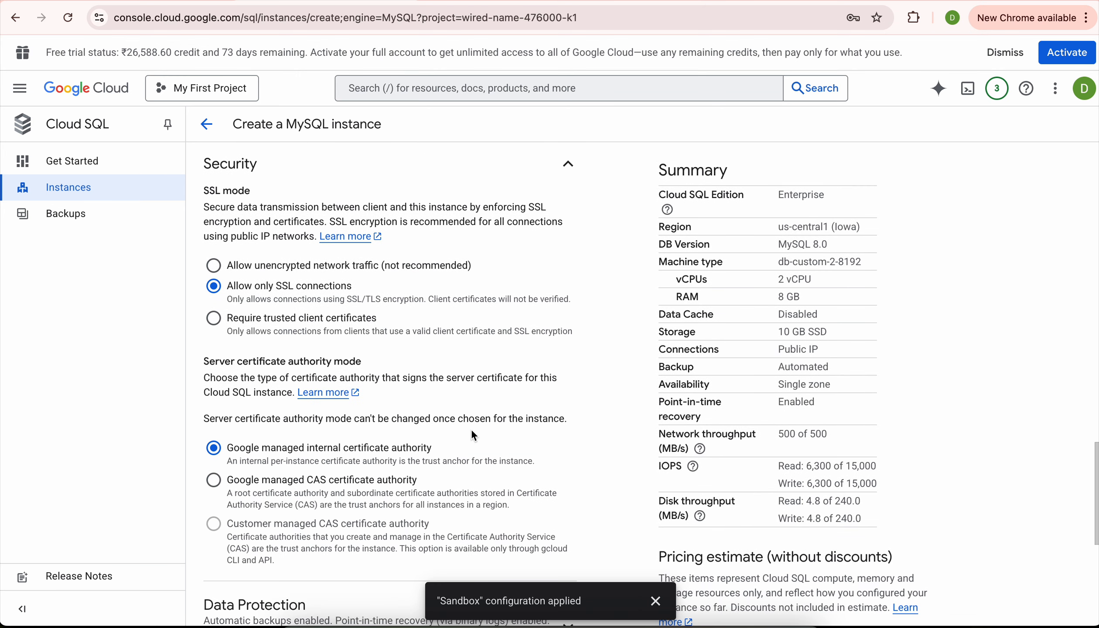
{"action": "scroll", "coordinate": [473, 432], "scroll_direction": "down", "scroll_amount": 2}
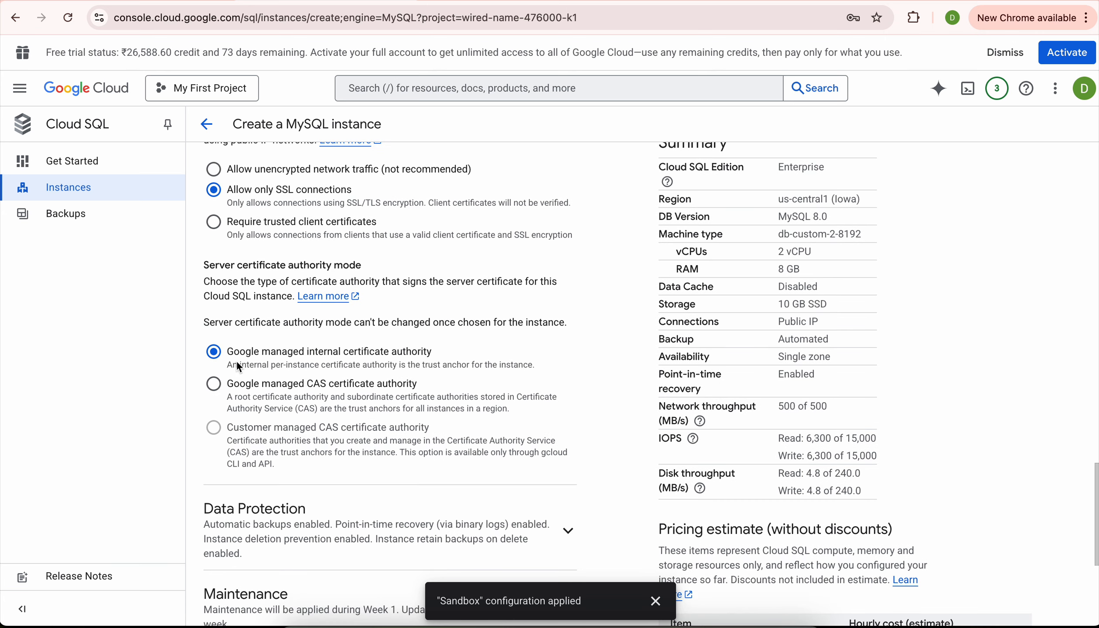
{"action": "left_click", "coordinate": [215, 171]}
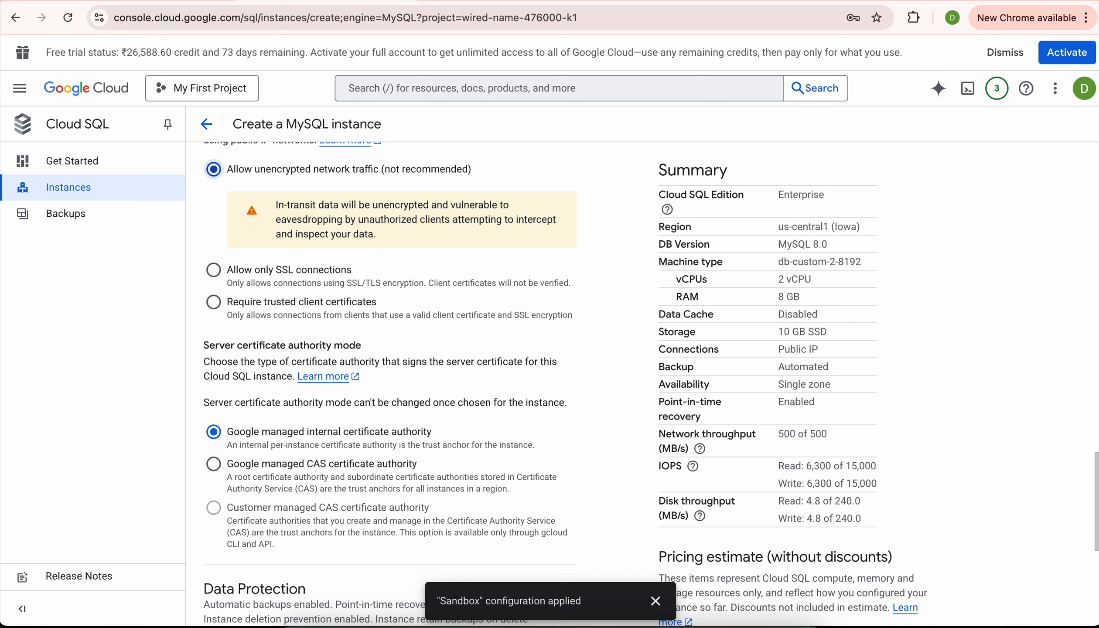
{"action": "scroll", "coordinate": [456, 409], "scroll_direction": "down", "scroll_amount": 5}
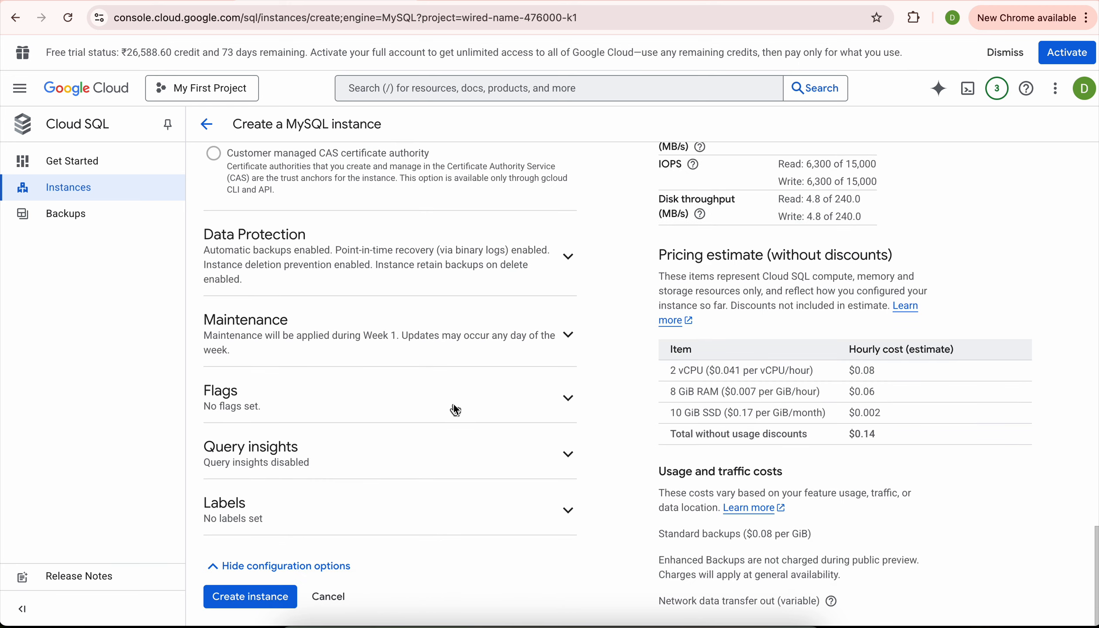
Create the blog-db MySQL 8.0 instance, skip saving the password, and wait for its Overview page.
{"action": "left_click", "coordinate": [247, 596]}
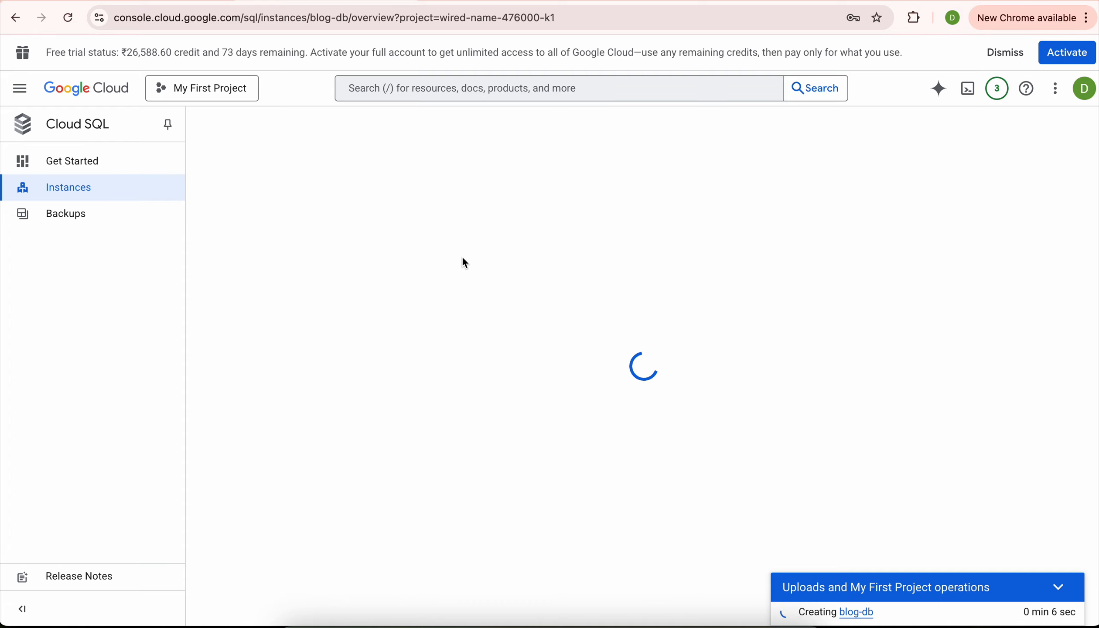
{"action": "left_click", "coordinate": [871, 53]}
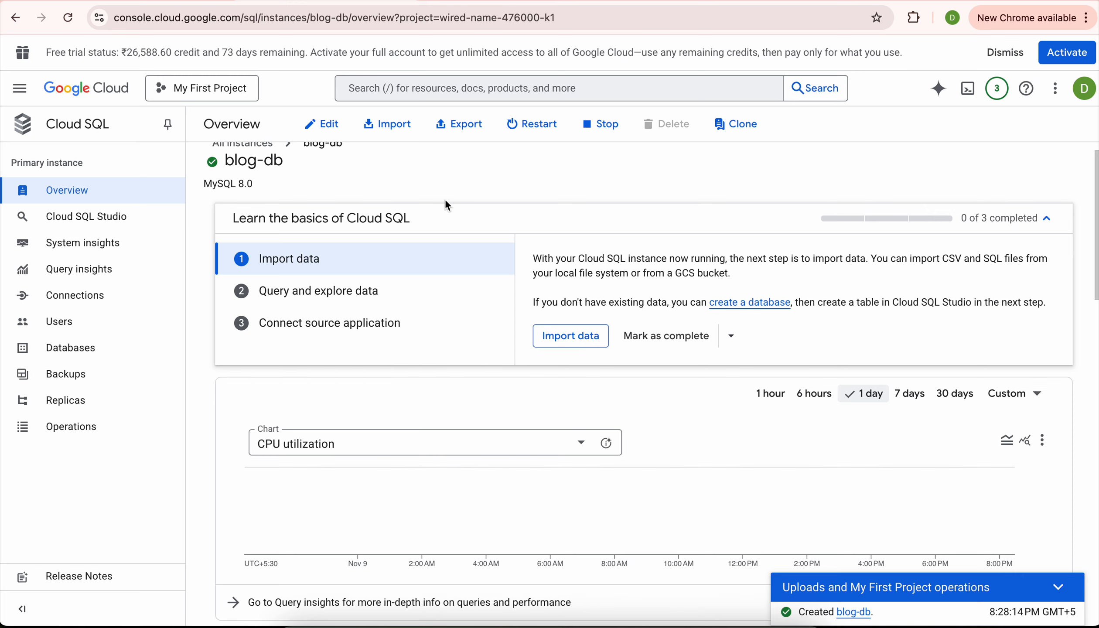
{"action": "scroll", "coordinate": [399, 146], "scroll_direction": "up", "scroll_amount": 1}
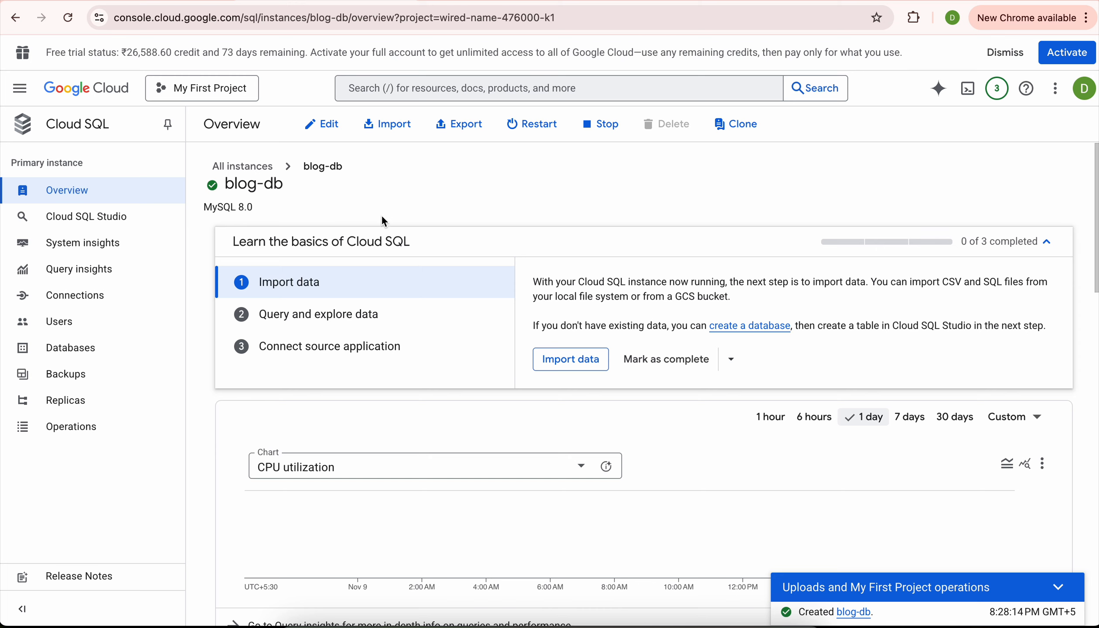
On blog-db's Users page, start a new user account named blogdbuser.
{"action": "left_click", "coordinate": [89, 324]}
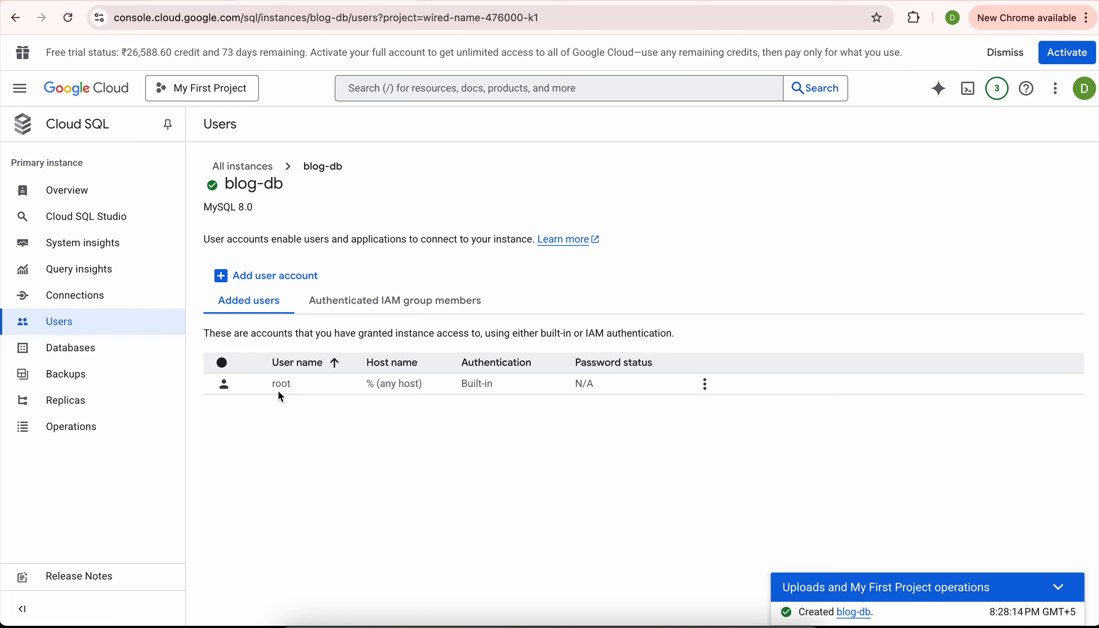
{"action": "left_click", "coordinate": [493, 1]}
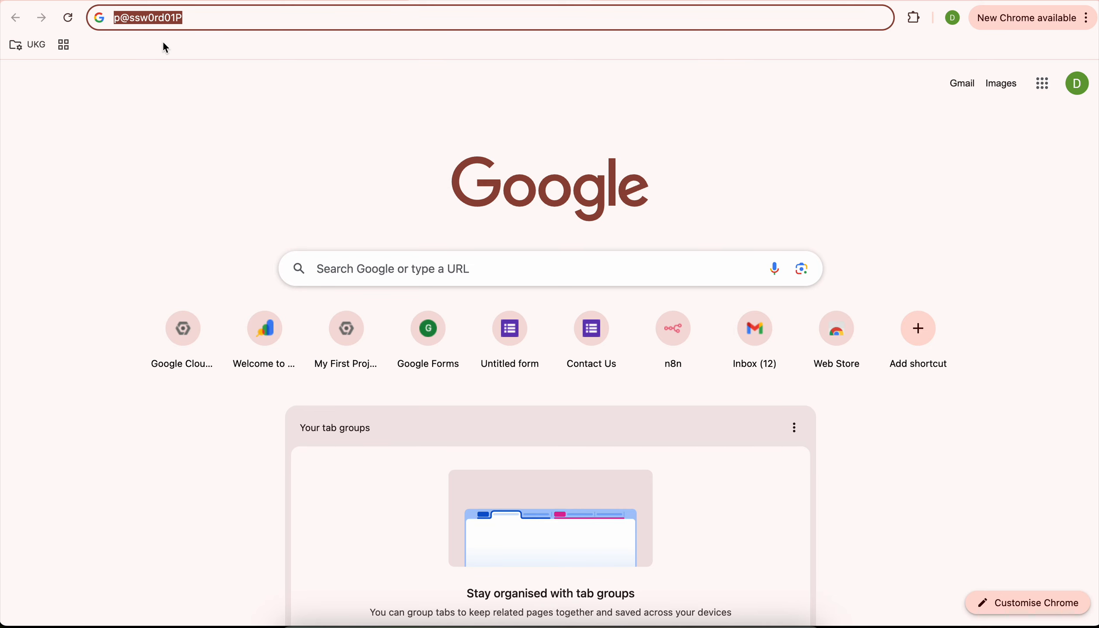
{"action": "left_click", "coordinate": [173, 1]}
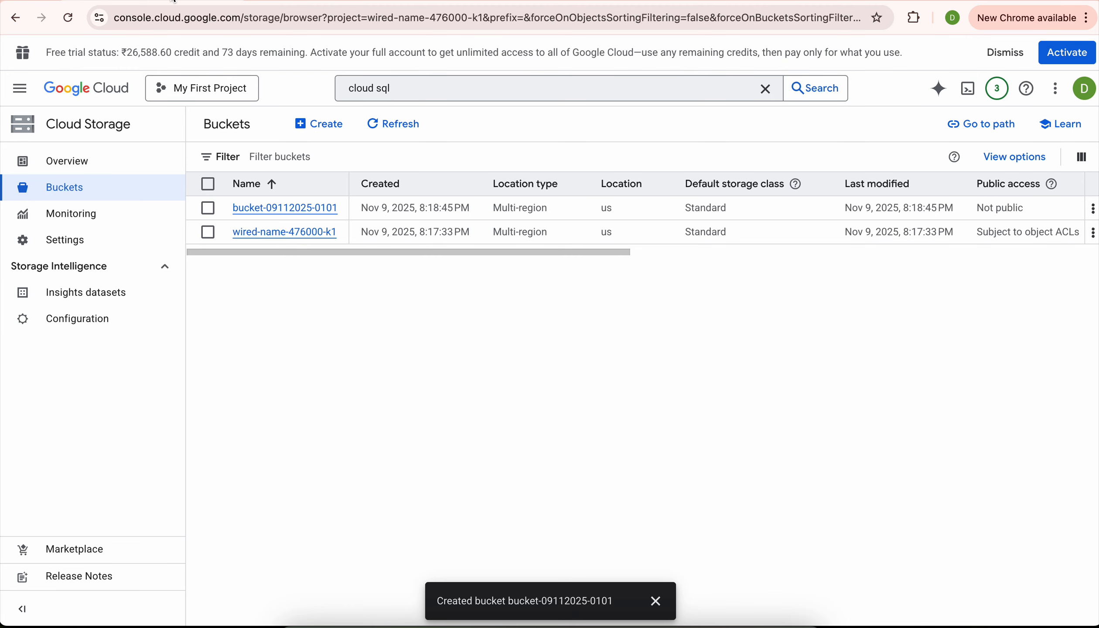
{"action": "left_click", "coordinate": [320, 1]}
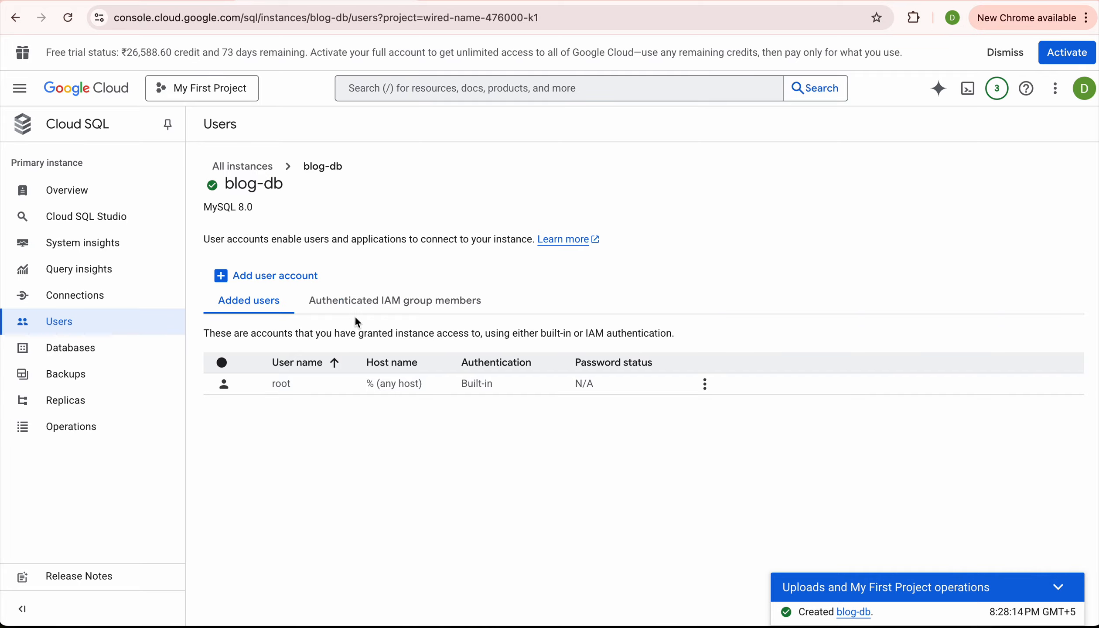
{"action": "left_click", "coordinate": [222, 277]}
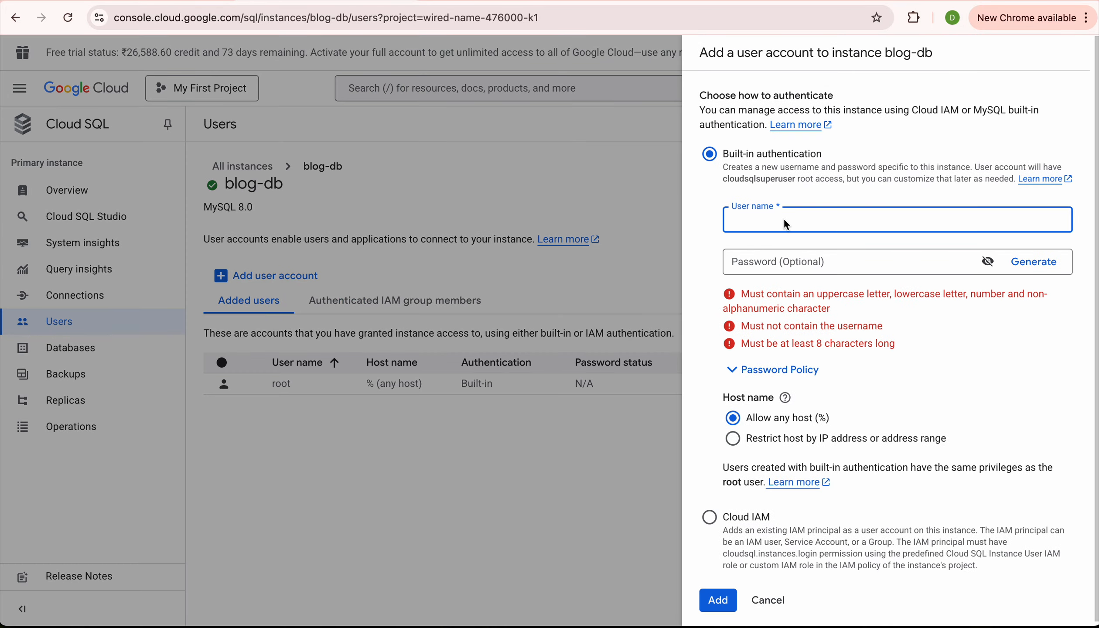
{"action": "type", "text": "blogdbuswer"}
{"action": "key", "text": "BackSpace"}
{"action": "key", "text": "BackSpace"}
{"action": "type", "text": "er"}
Paste the prepared password, add the blogdbuser account, and save the credentials in Chrome.
{"action": "left_click", "coordinate": [412, 1]}
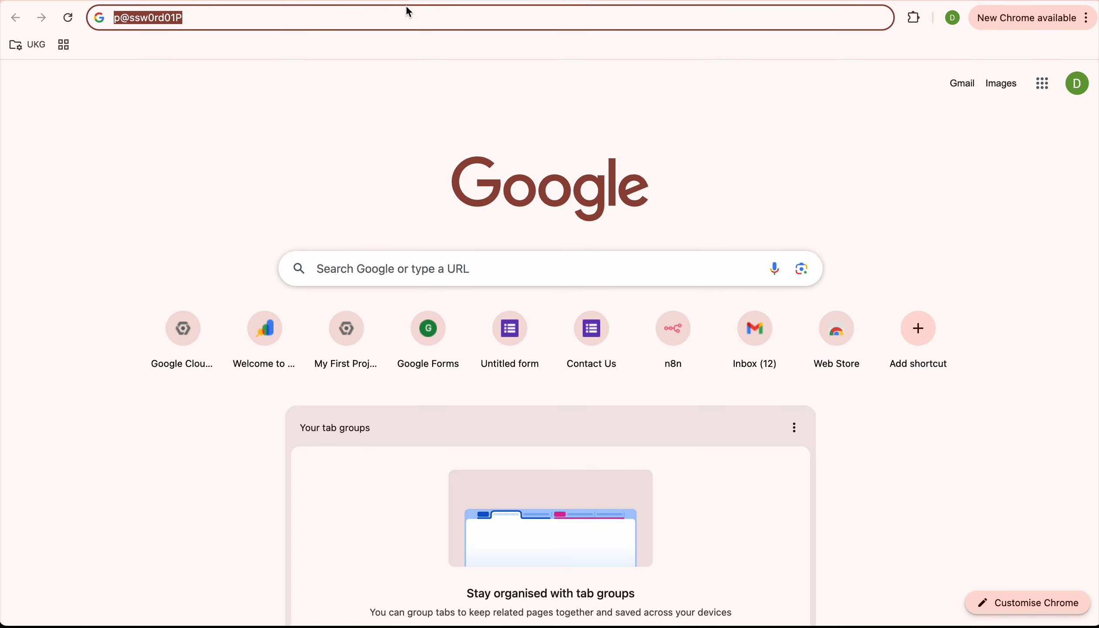
{"action": "key", "text": "super+w"}
{"action": "left_click", "coordinate": [853, 257]}
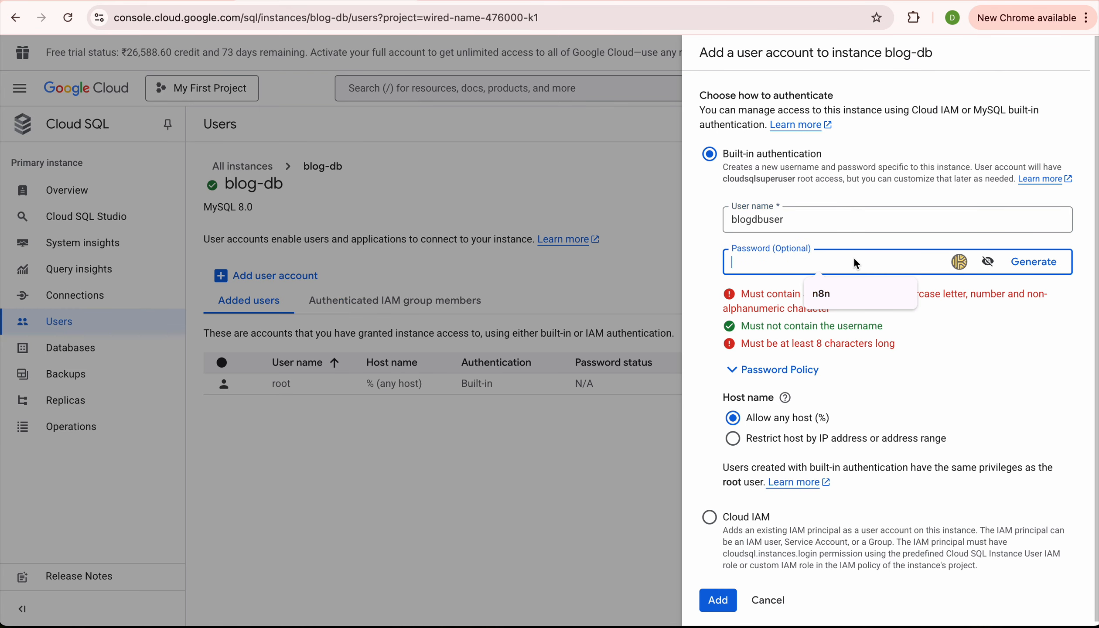
{"action": "key", "text": "ctrl+v"}
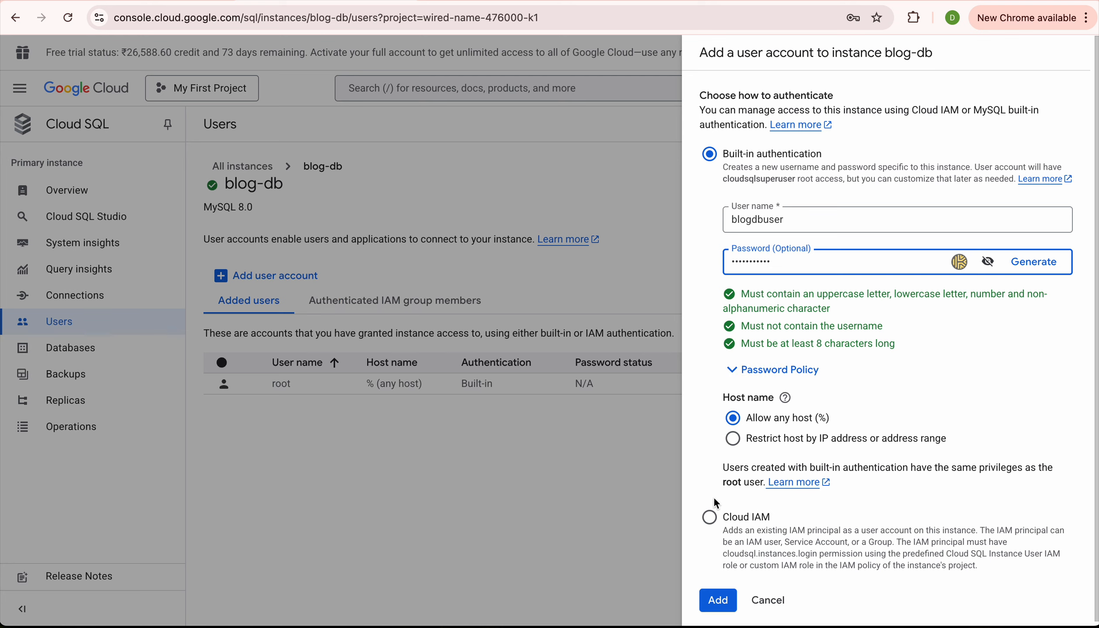
{"action": "left_click", "coordinate": [717, 597]}
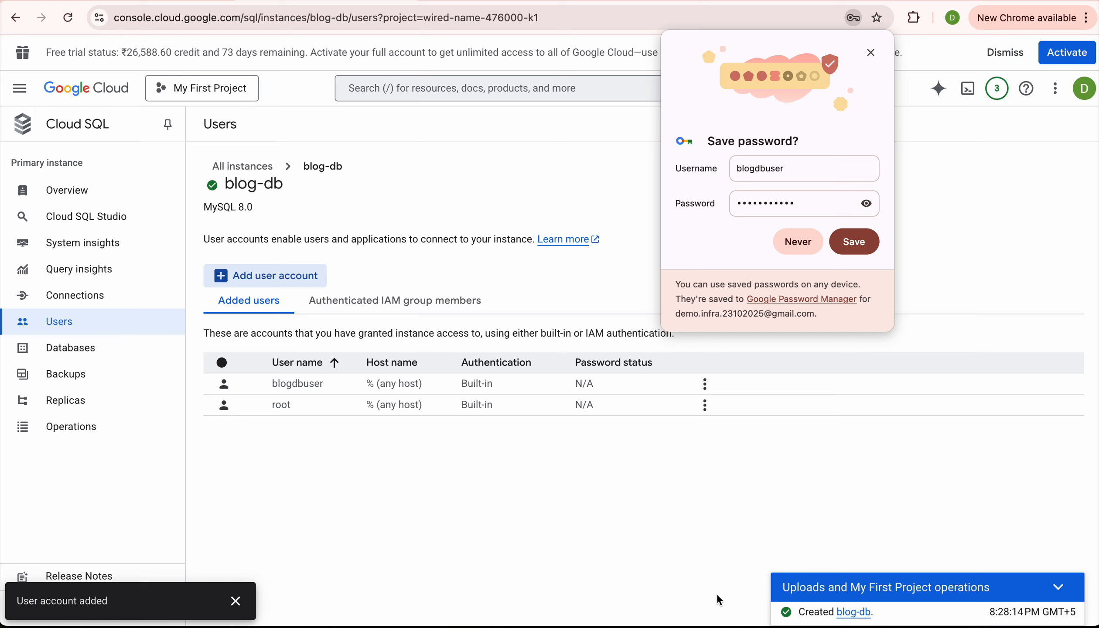
{"action": "left_click", "coordinate": [853, 248]}
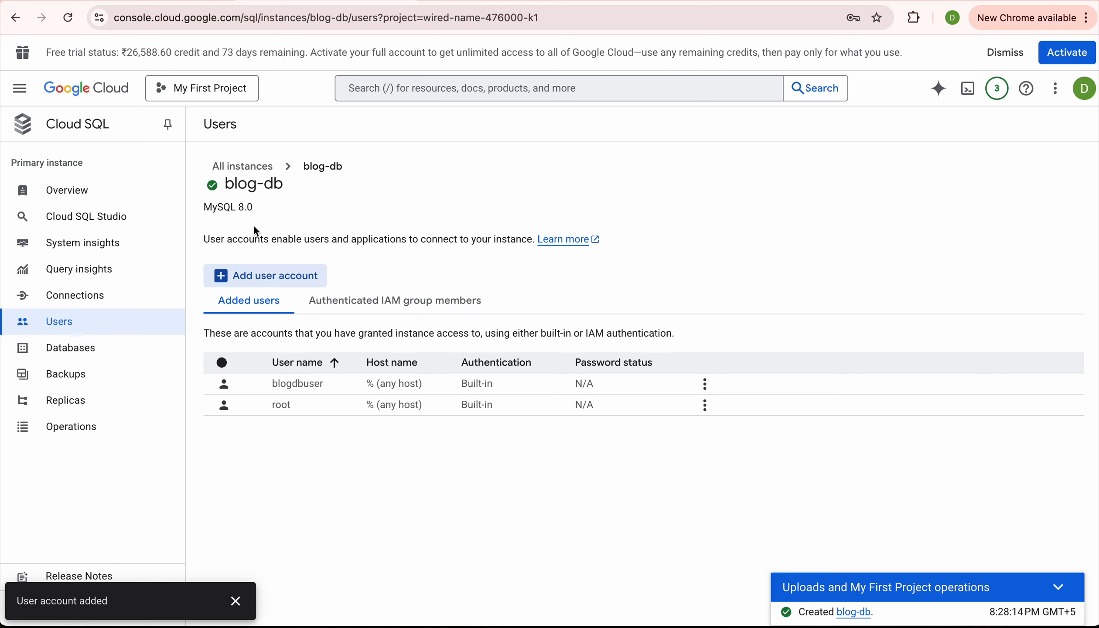
Open blog-db's Connections networking settings to check its public IP.
{"action": "left_click", "coordinate": [102, 294]}
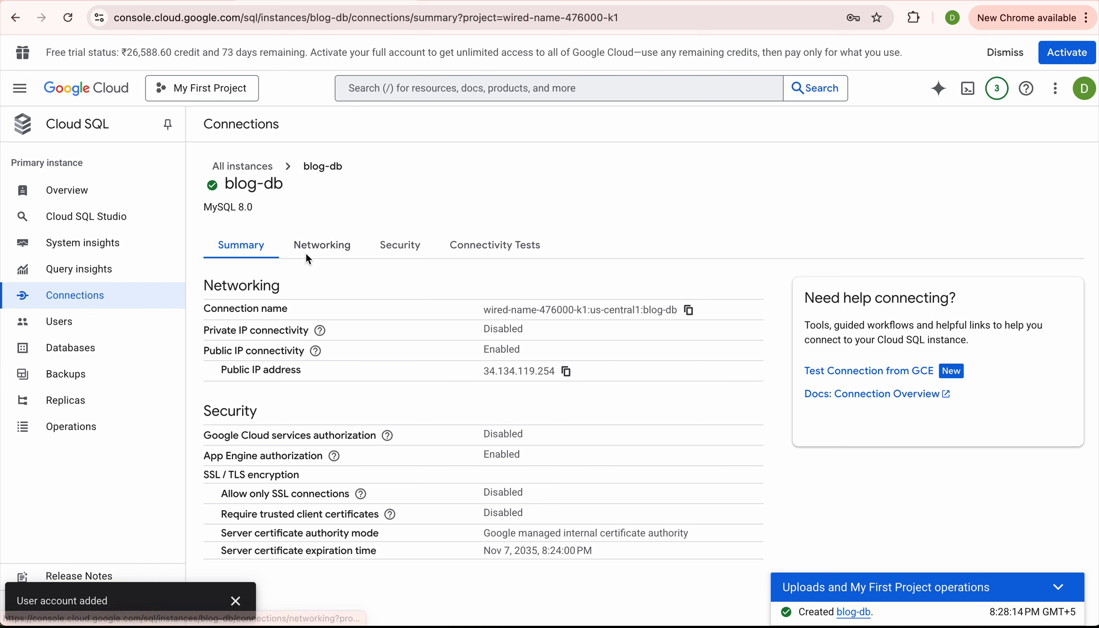
{"action": "left_click", "coordinate": [310, 249]}
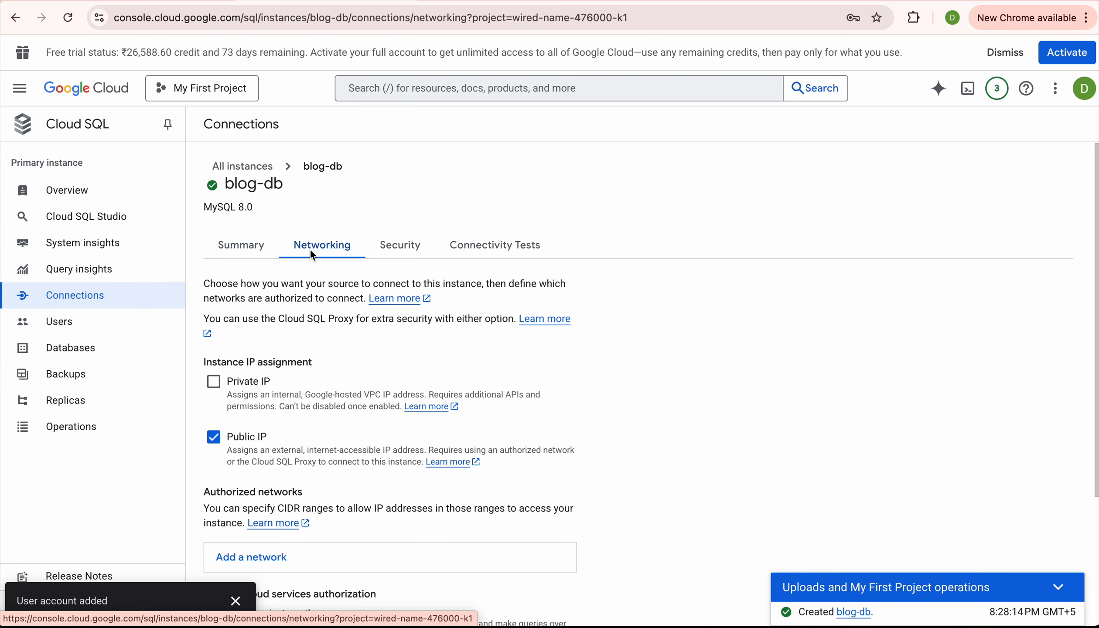
{"action": "scroll", "coordinate": [448, 332], "scroll_direction": "down", "scroll_amount": 1}
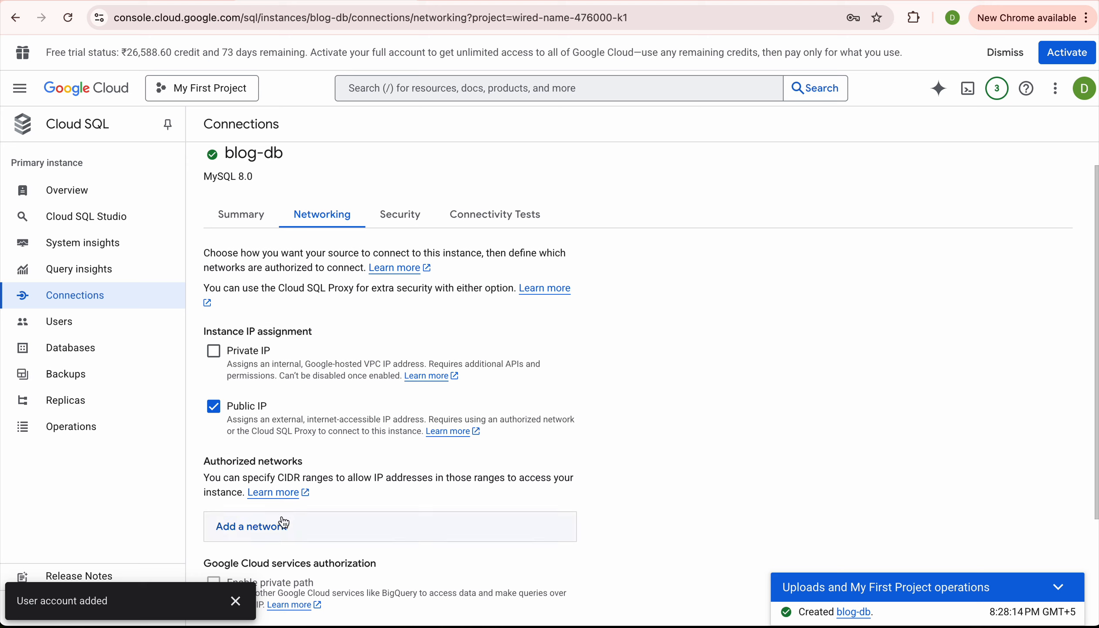
Search 'vms' in the console and go to the Compute Engine VM instances page.
{"action": "left_click", "coordinate": [401, 89]}
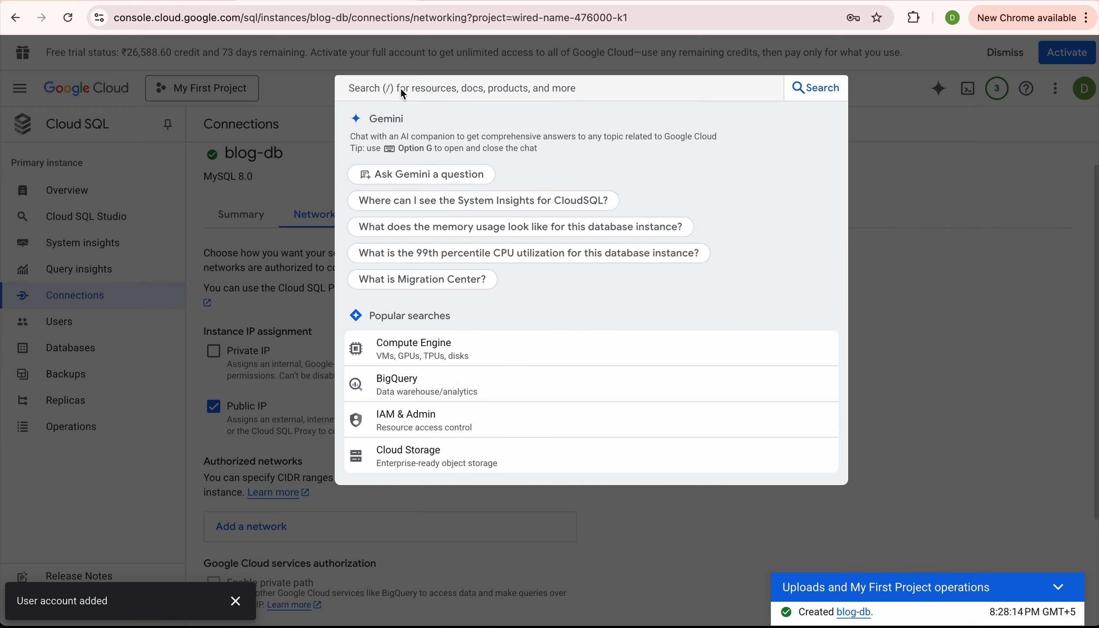
{"action": "type", "text": "vms"}
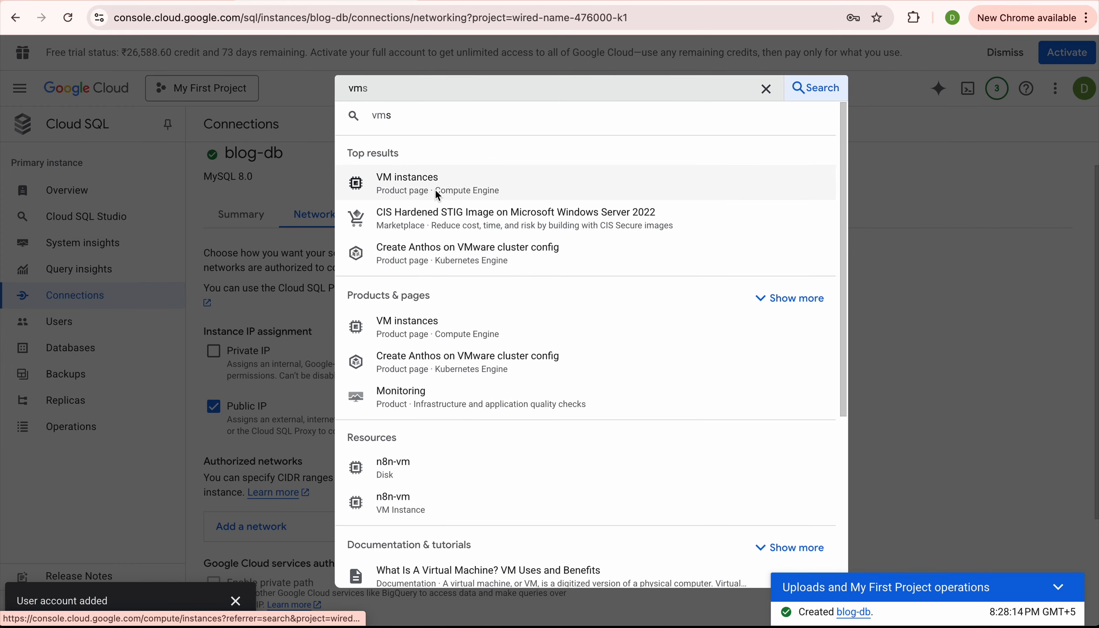
{"action": "right_click", "coordinate": [434, 188]}
{"action": "left_click", "coordinate": [435, 187]}
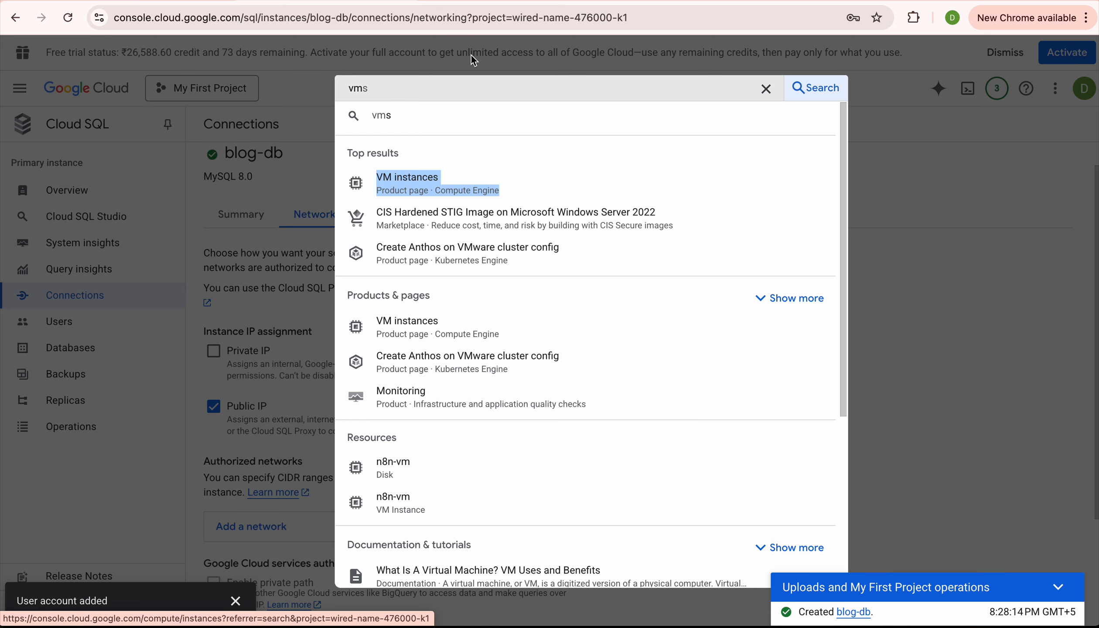
{"action": "left_click", "coordinate": [435, 187]}
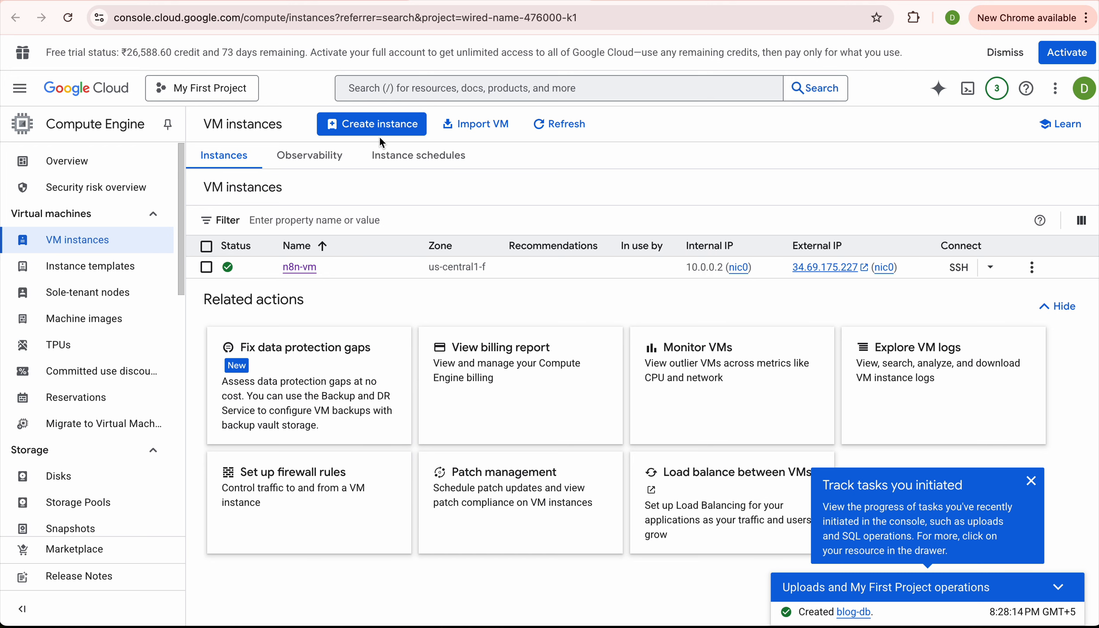
Start a new VM instance named bloghost in zone us-central1-a.
{"action": "left_click", "coordinate": [373, 122]}
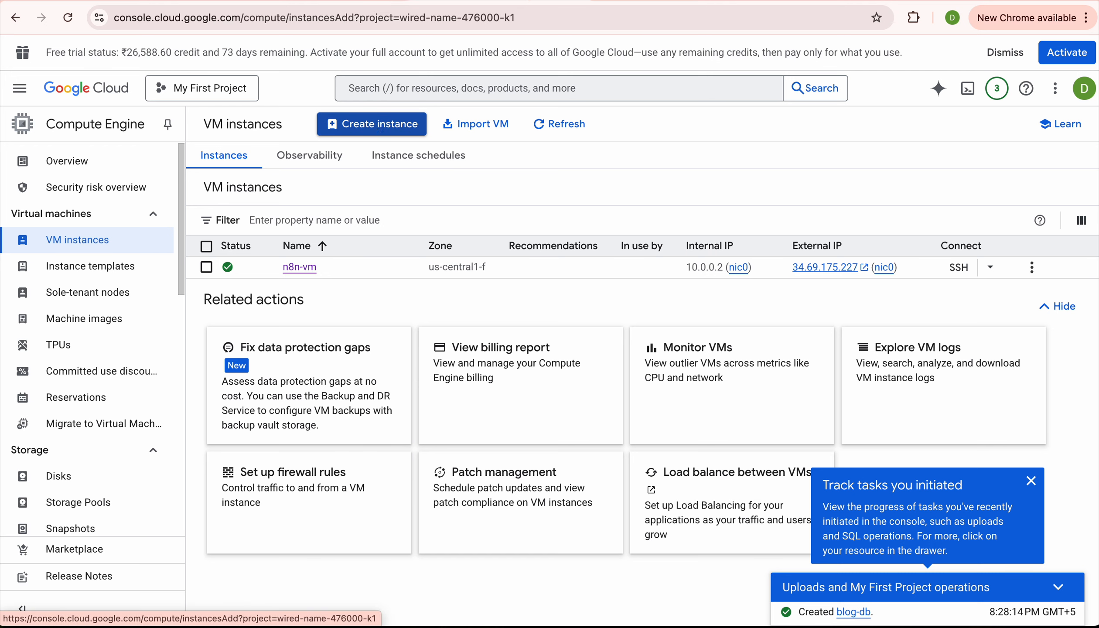
{"action": "triple_click", "coordinate": [354, 202]}
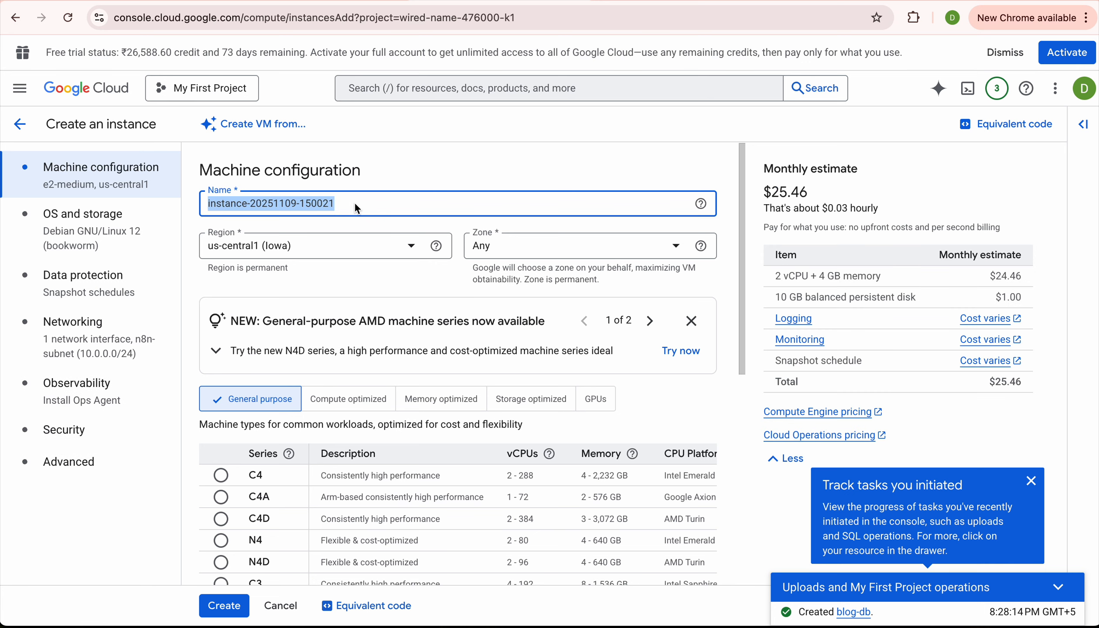
{"action": "type", "text": "blog"}
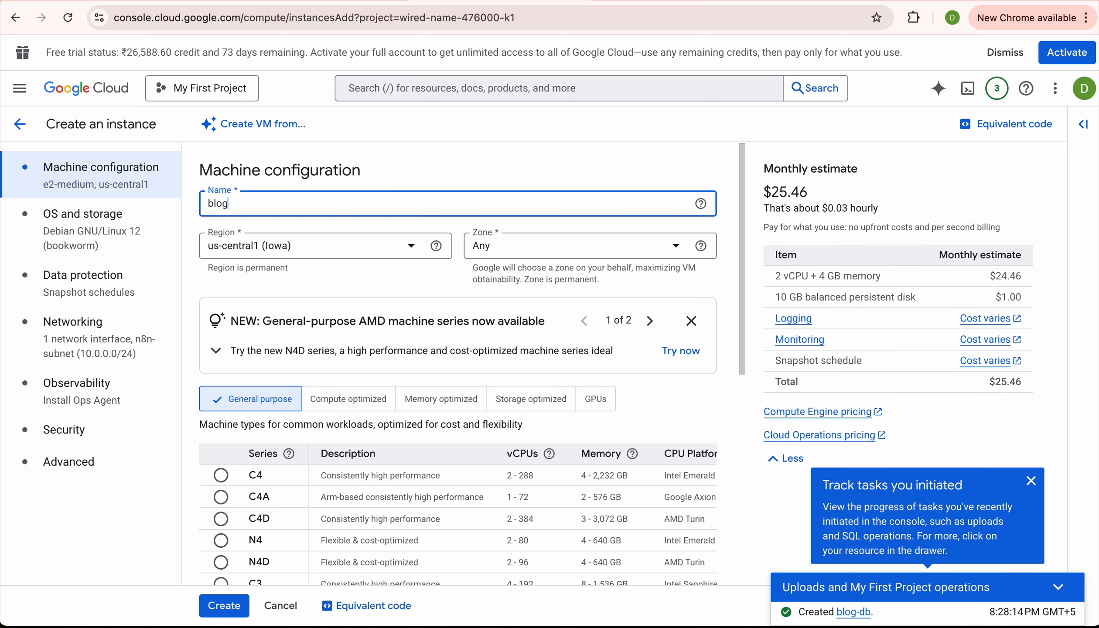
{"action": "type", "text": "host"}
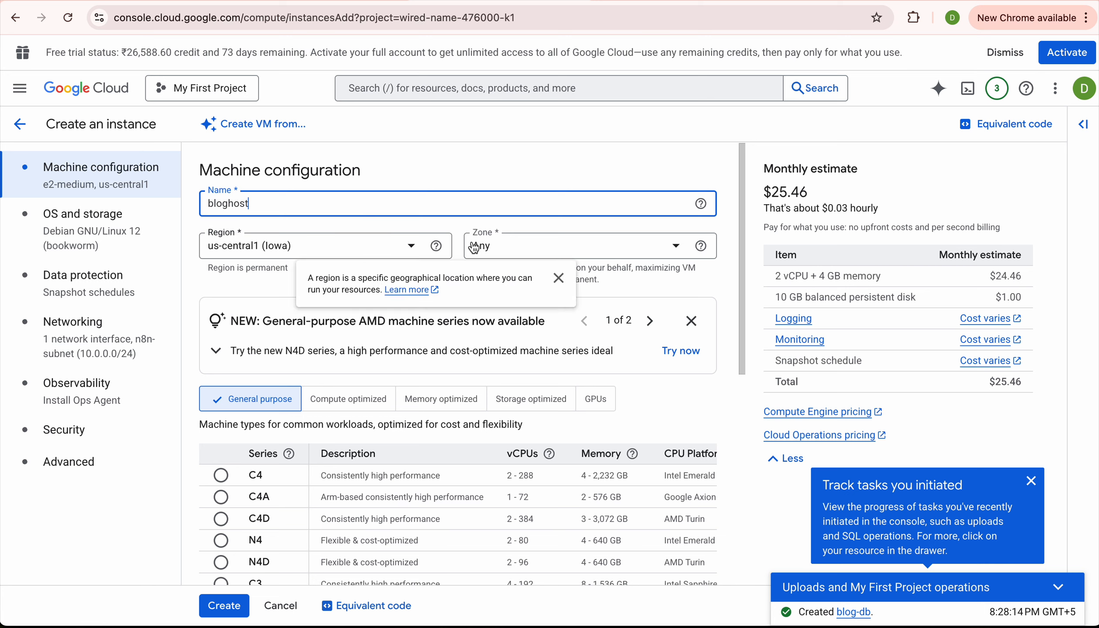
{"action": "left_click", "coordinate": [517, 255]}
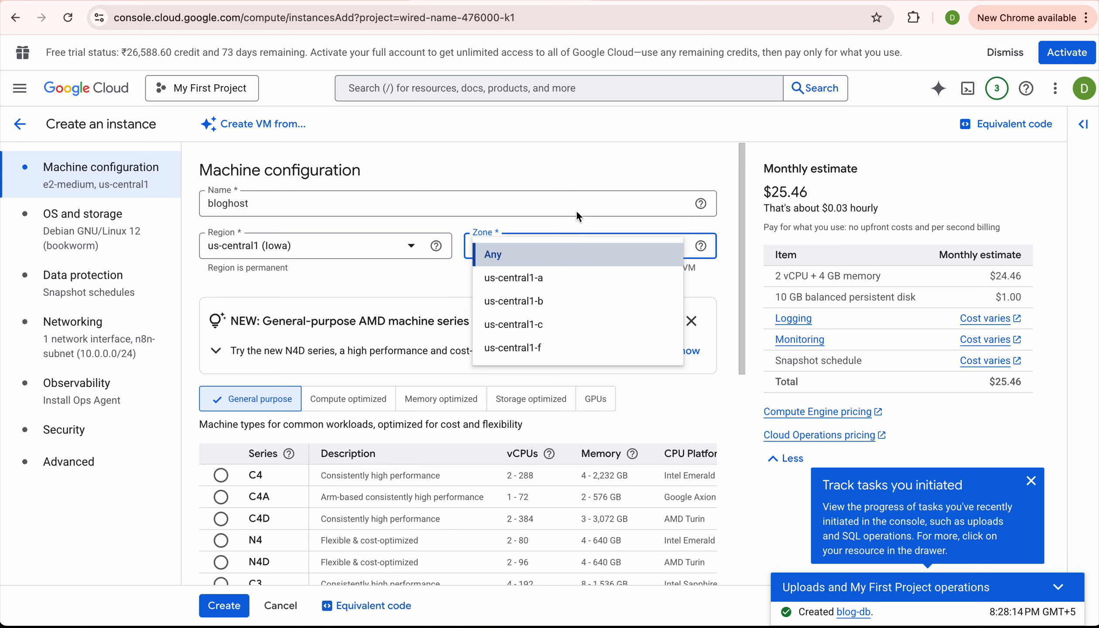
{"action": "left_click", "coordinate": [512, 284]}
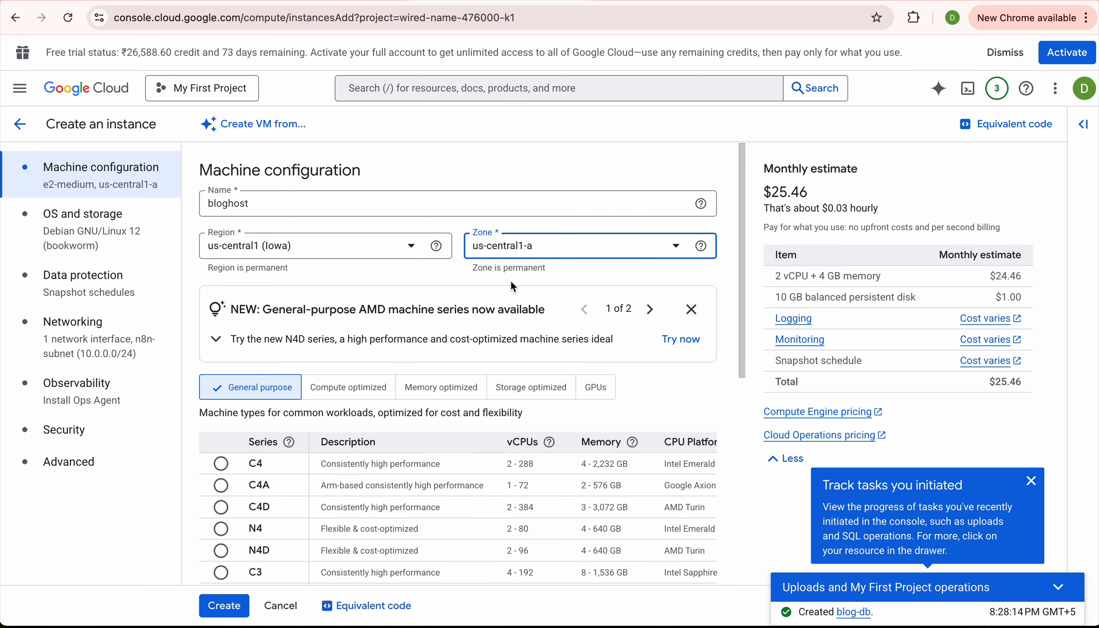
Review the Debian 12 boot disk and allow HTTP traffic to the bloghost VM.
{"action": "left_click", "coordinate": [81, 240]}
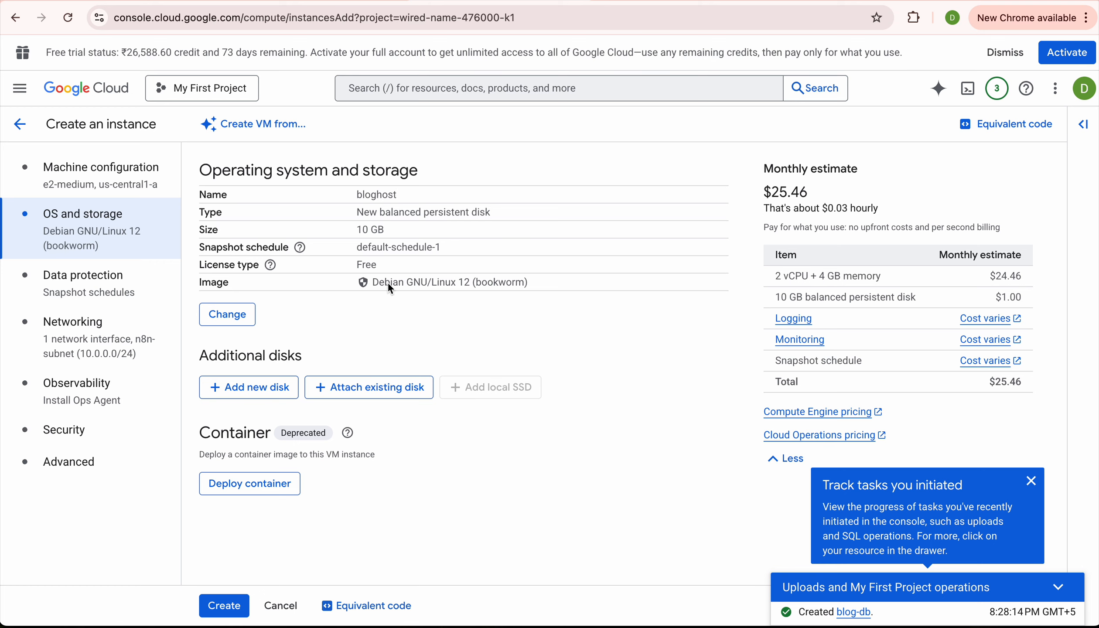
{"action": "left_click", "coordinate": [98, 340]}
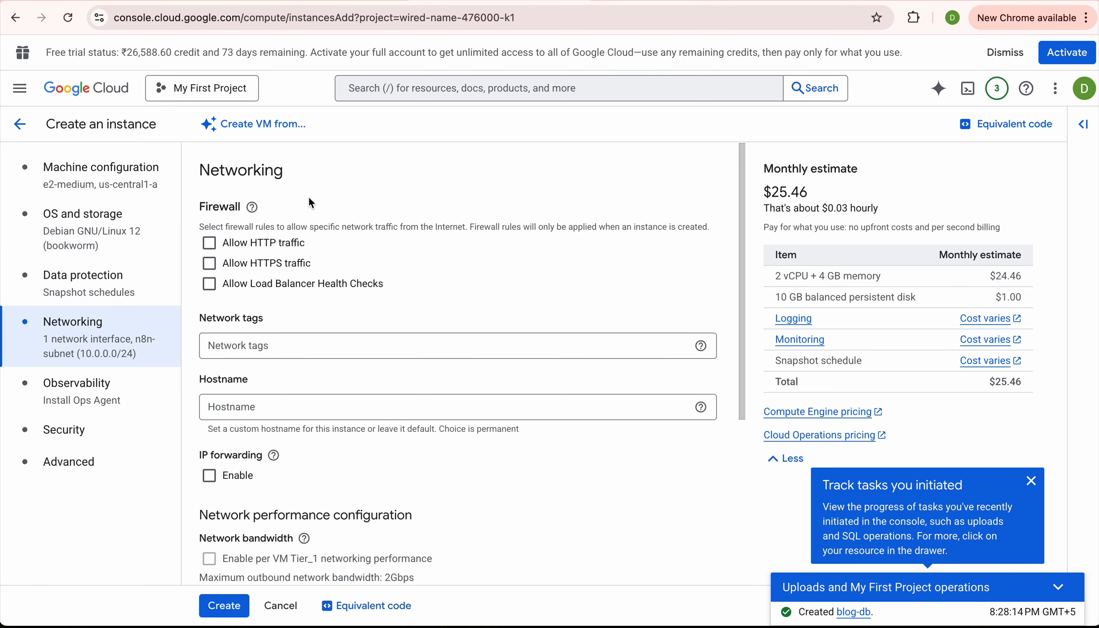
{"action": "left_click", "coordinate": [209, 243]}
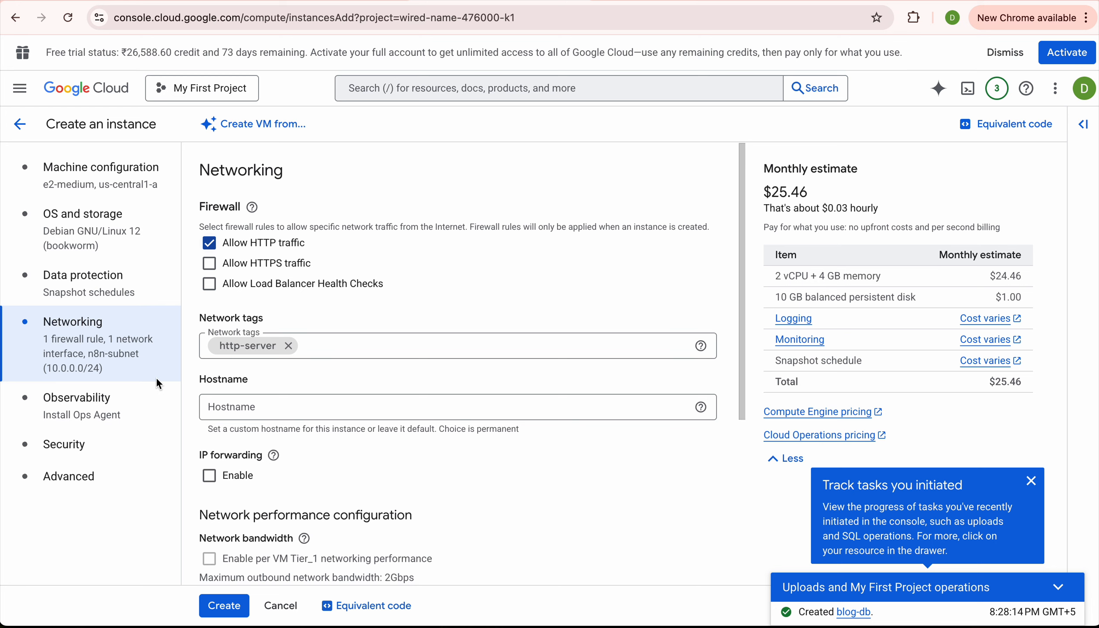
{"action": "left_click", "coordinate": [94, 477]}
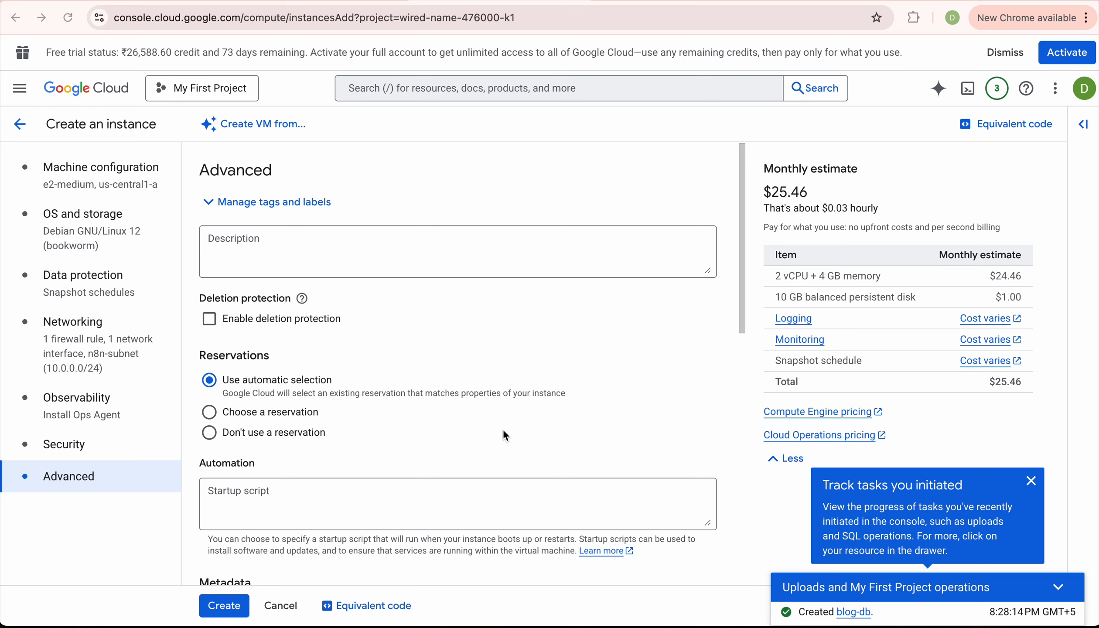
Paste the apache2, php and php-mysql install script as the startup script and create bloghost.
{"action": "scroll", "coordinate": [370, 422], "scroll_direction": "down", "scroll_amount": 3}
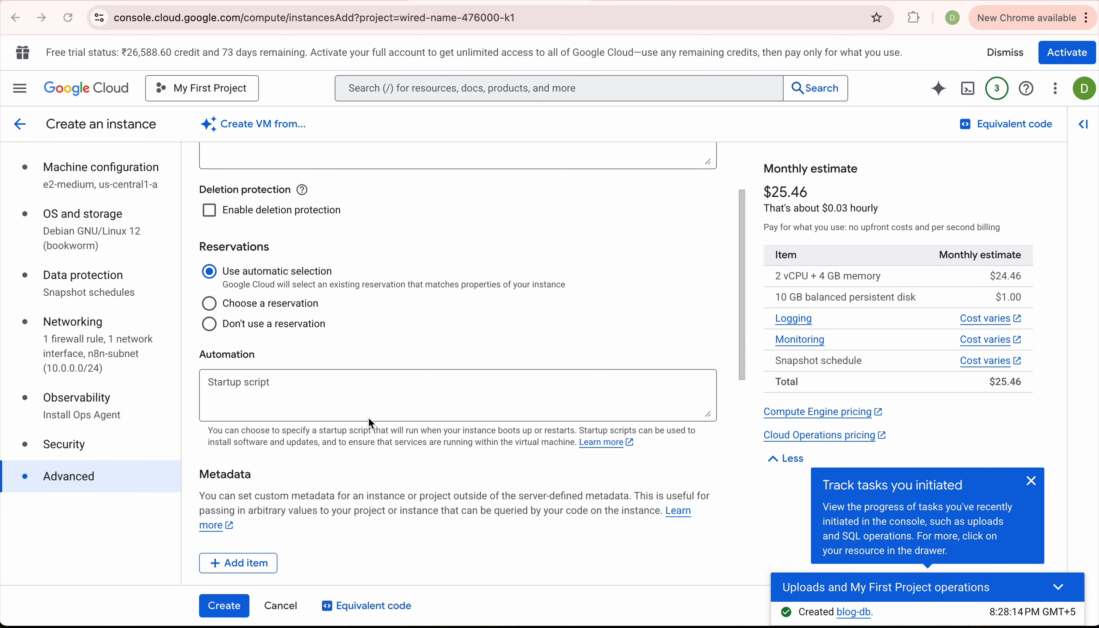
{"action": "scroll", "coordinate": [369, 422], "scroll_direction": "down", "scroll_amount": 1}
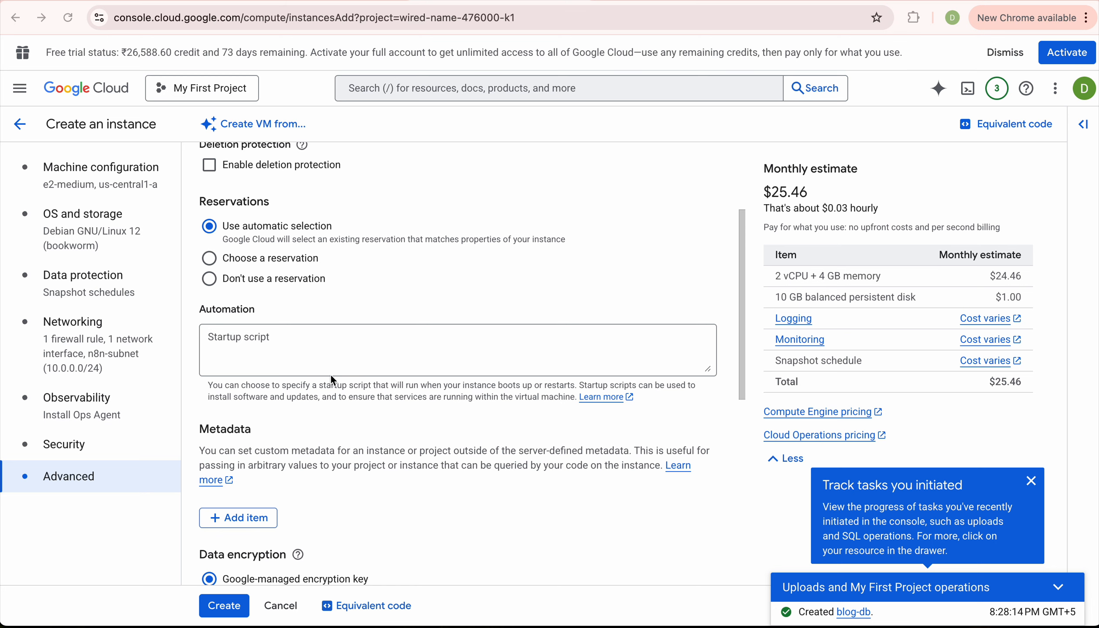
{"action": "scroll", "coordinate": [348, 386], "scroll_direction": "down", "scroll_amount": 4}
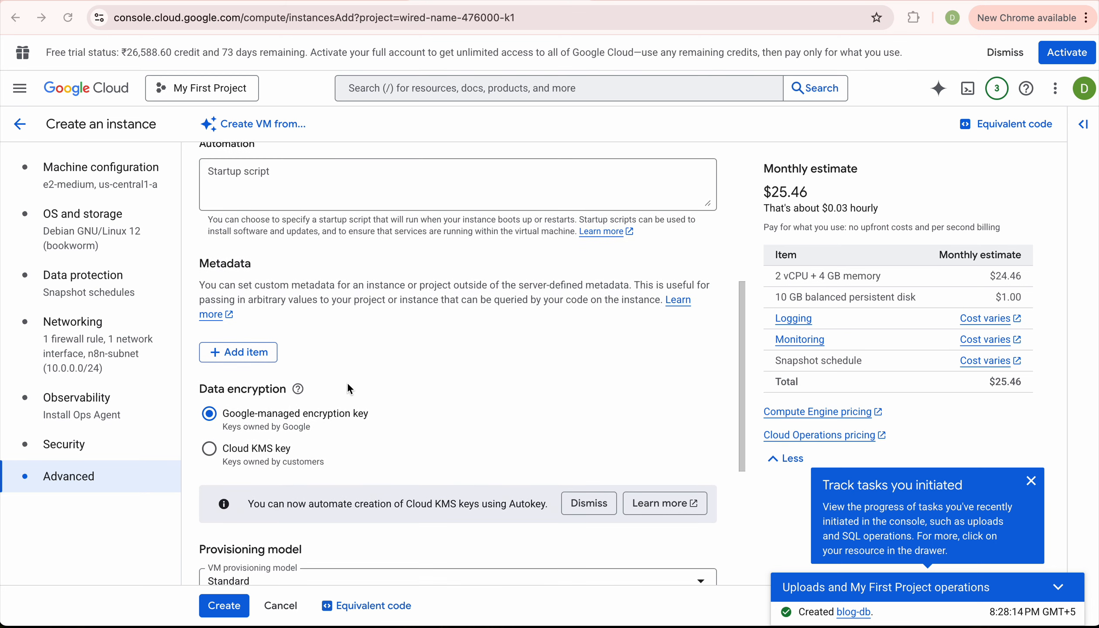
{"action": "scroll", "coordinate": [349, 388], "scroll_direction": "down", "scroll_amount": 2}
{"action": "scroll", "coordinate": [349, 388], "scroll_direction": "up", "scroll_amount": 5}
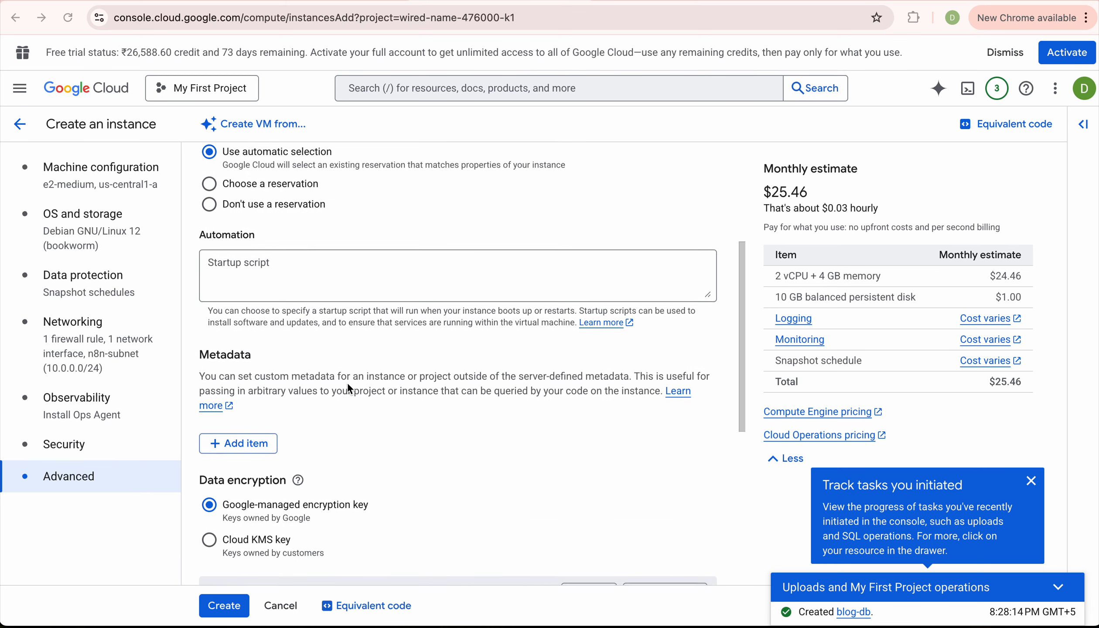
{"action": "left_click", "coordinate": [301, 283]}
{"action": "type", "text": "apt-get install apache2 php php-mysql -y service apache2 restart"}
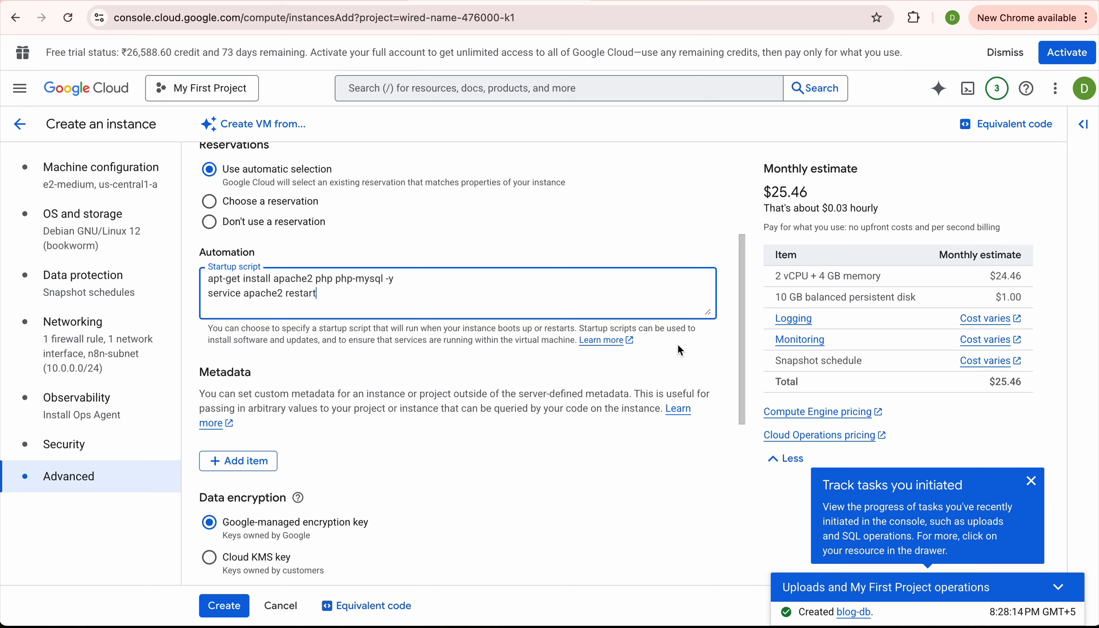
{"action": "scroll", "coordinate": [441, 380], "scroll_direction": "down", "scroll_amount": 3}
{"action": "scroll", "coordinate": [234, 564], "scroll_direction": "down", "scroll_amount": 2}
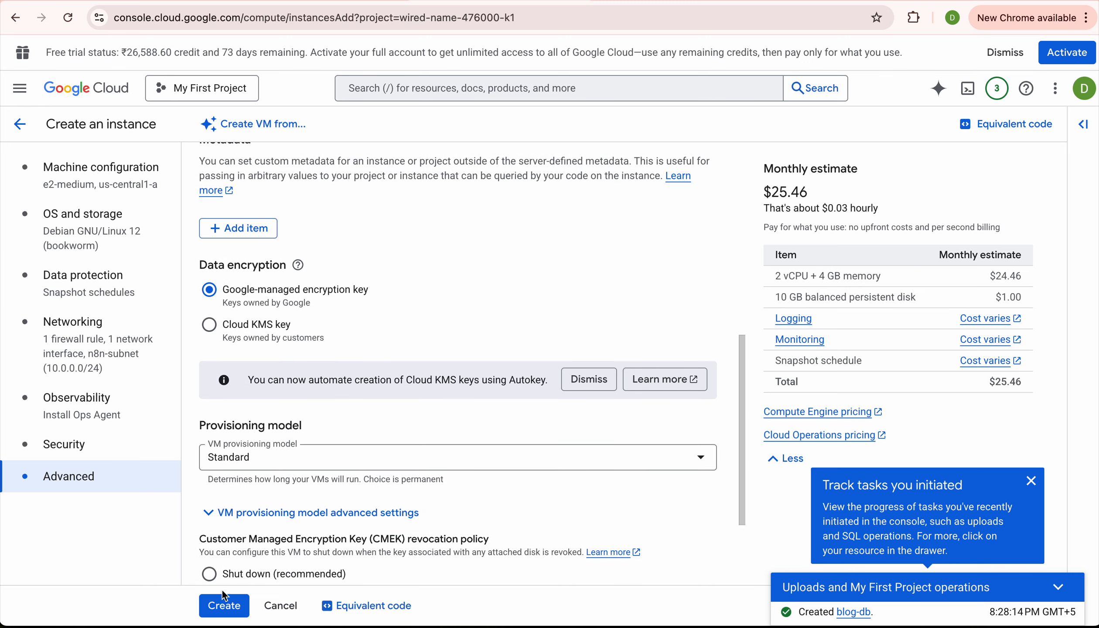
{"action": "left_click", "coordinate": [222, 614]}
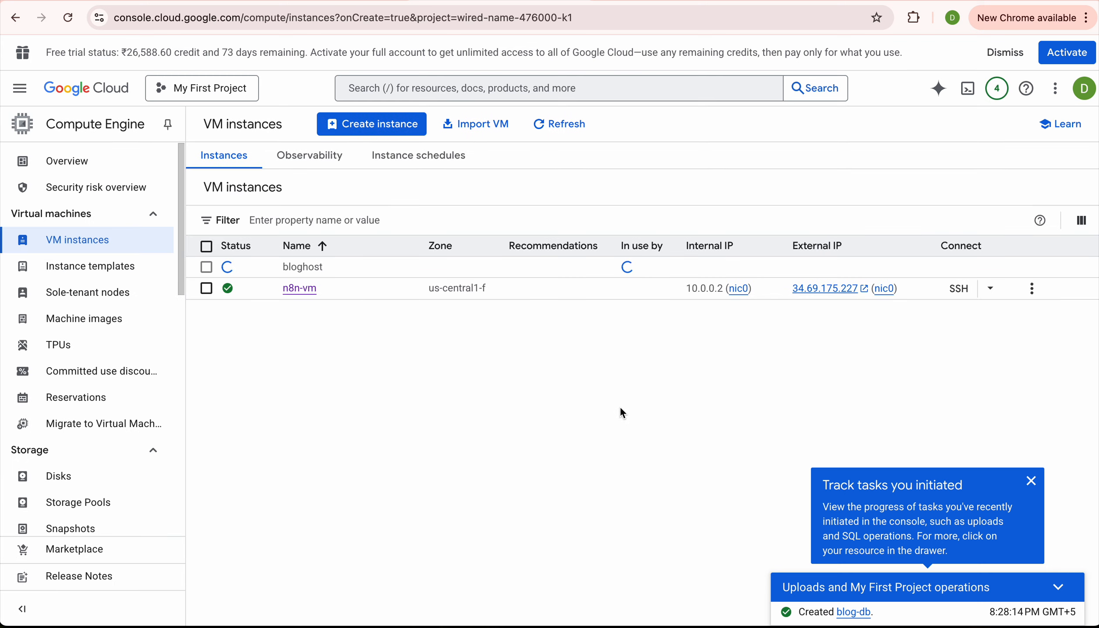
Refresh the instance list and copy bloghost's external IP 34.45.99.253.
{"action": "left_click", "coordinate": [566, 126]}
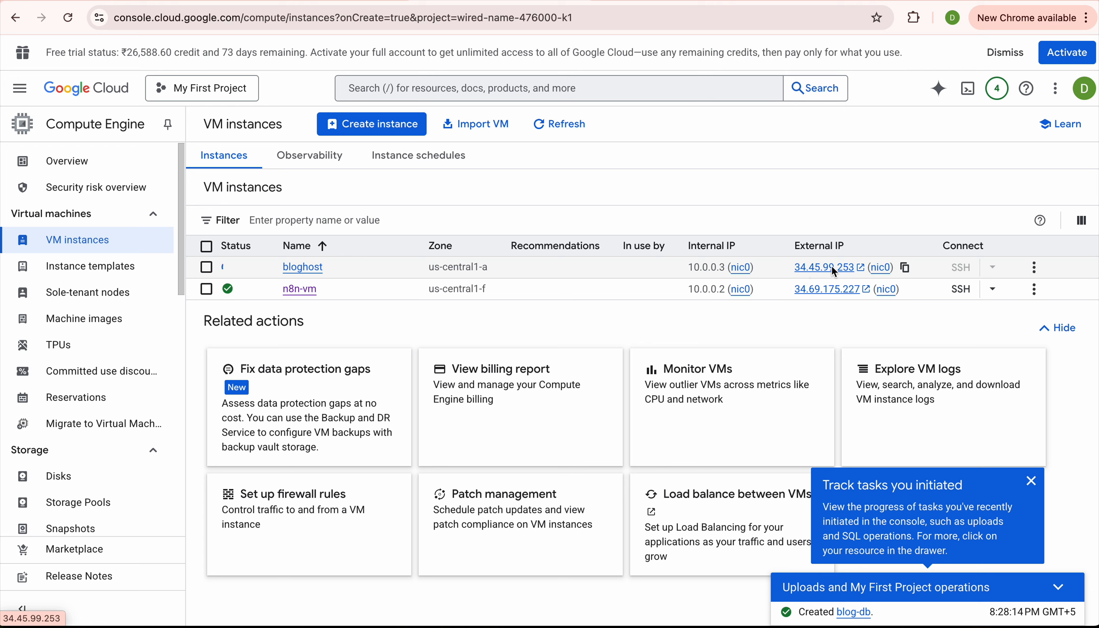
{"action": "left_click", "coordinate": [905, 268]}
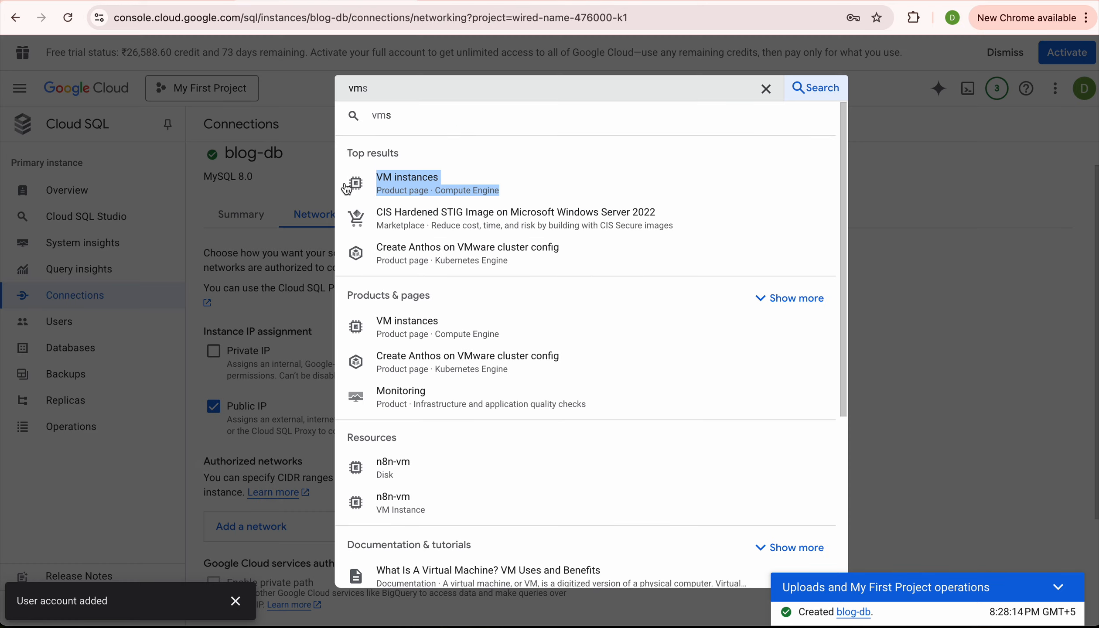
{"action": "left_click", "coordinate": [914, 119]}
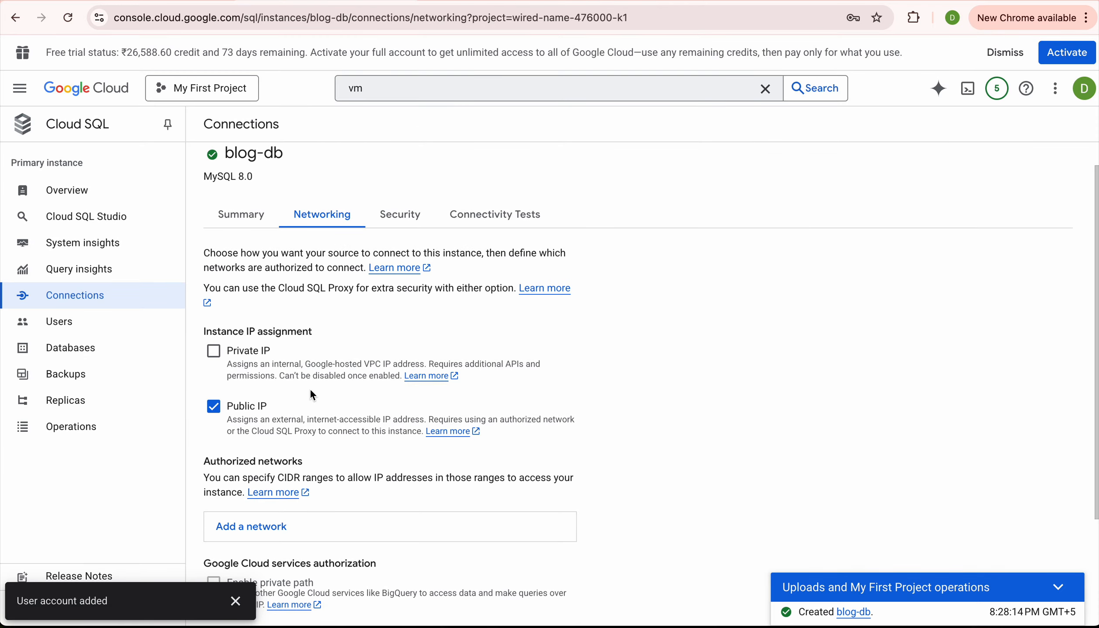
Add authorized network 'web front end' with range 34.45.99.253/32 to blog-db and save it.
{"action": "scroll", "coordinate": [351, 419], "scroll_direction": "down", "scroll_amount": 3}
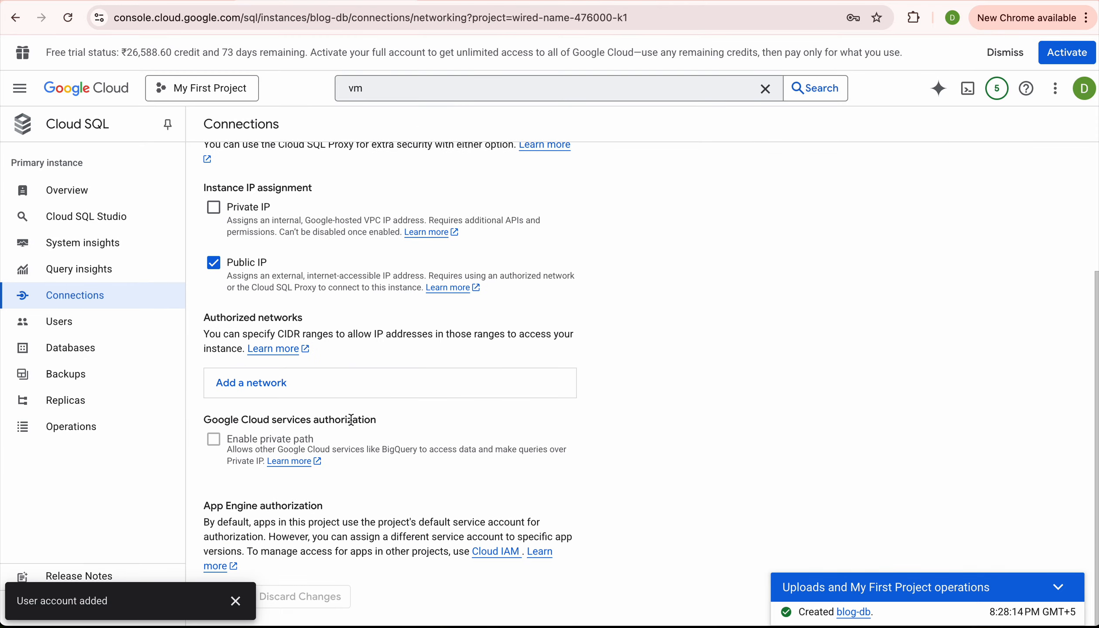
{"action": "left_click", "coordinate": [270, 387]}
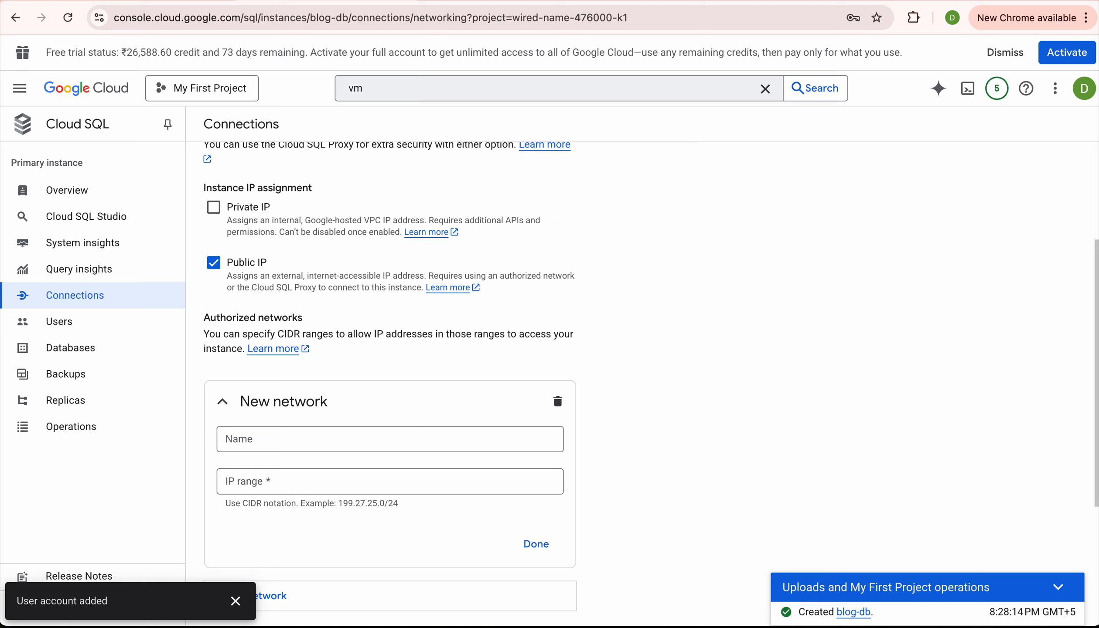
{"action": "left_click", "coordinate": [376, 440]}
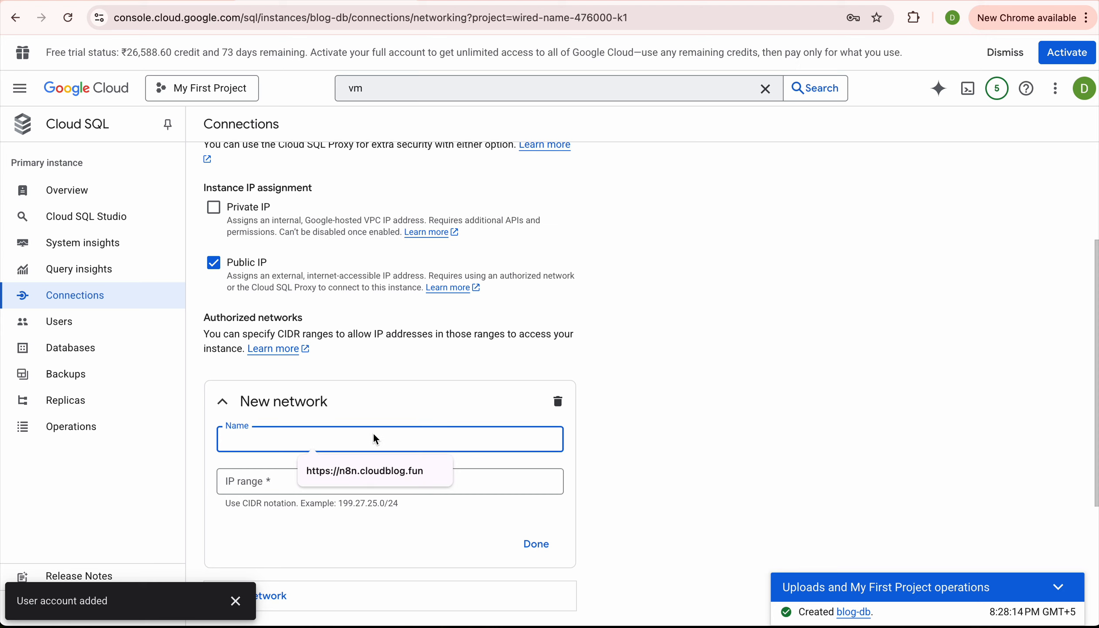
{"action": "type", "text": "web f"}
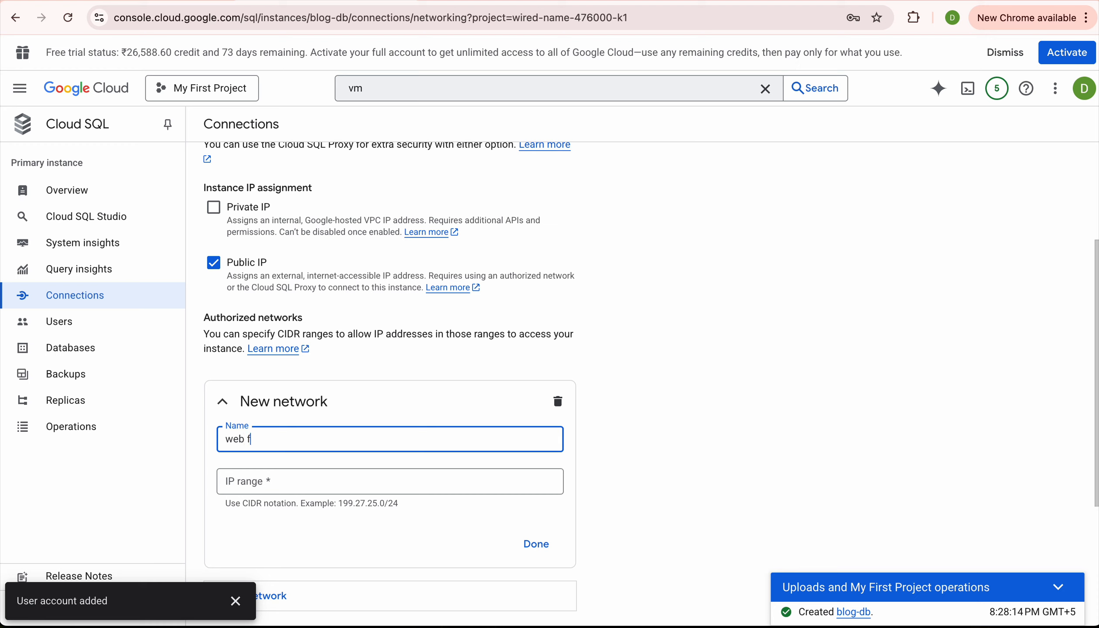
{"action": "type", "text": "ront end"}
{"action": "left_click", "coordinate": [287, 487]}
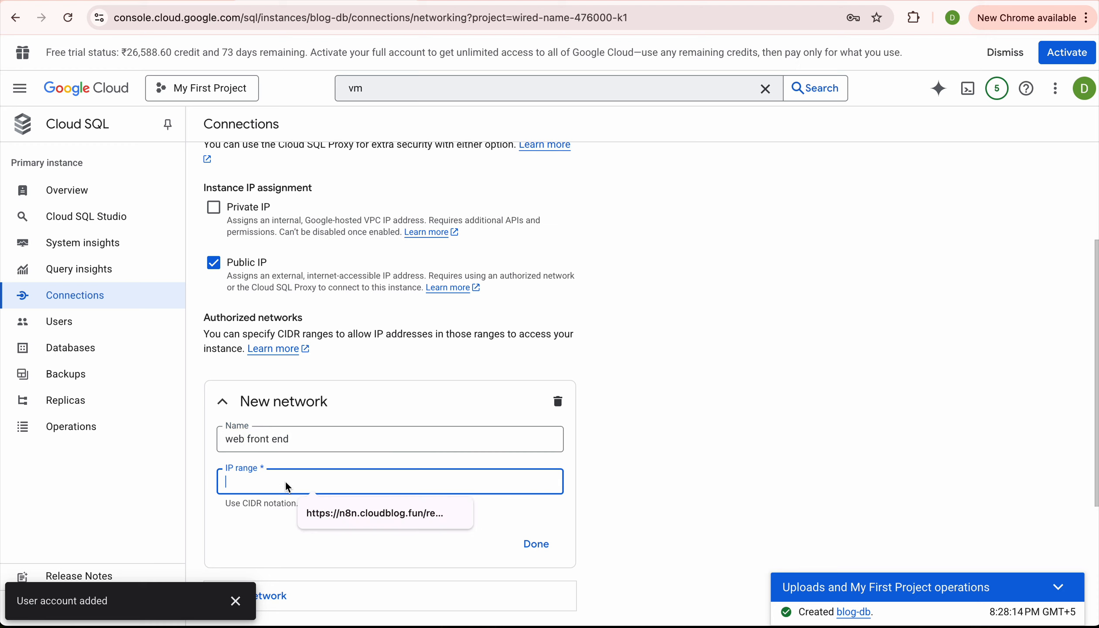
{"action": "key", "text": "ctrl+v"}
{"action": "type", "text": "/32"}
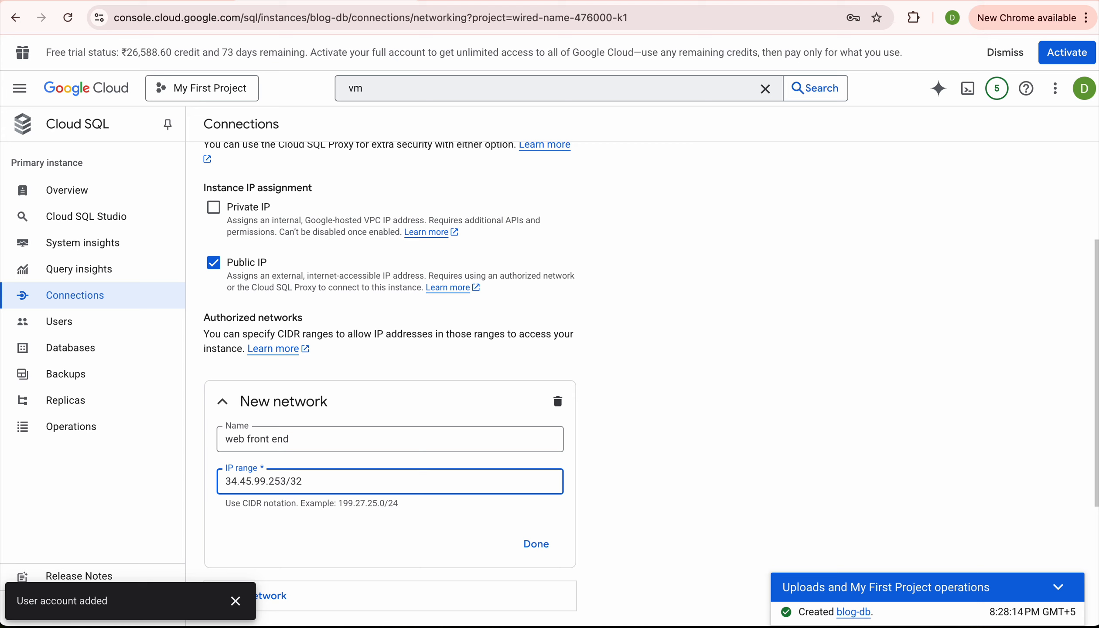
{"action": "left_click", "coordinate": [536, 544]}
{"action": "scroll", "coordinate": [507, 481], "scroll_direction": "down", "scroll_amount": 1}
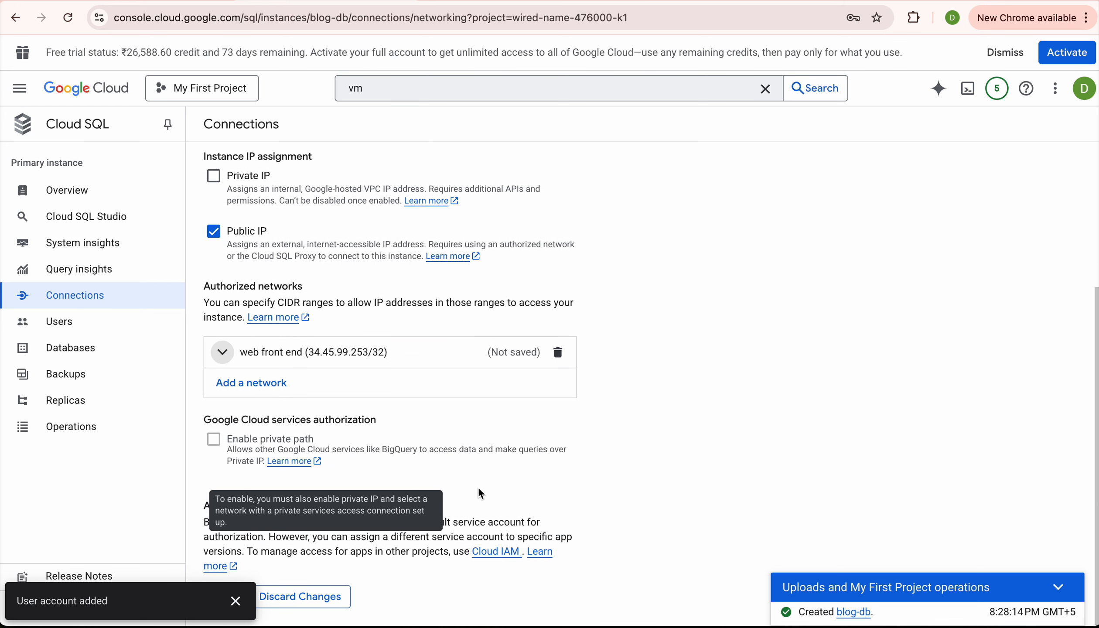
{"action": "left_click", "coordinate": [235, 601]}
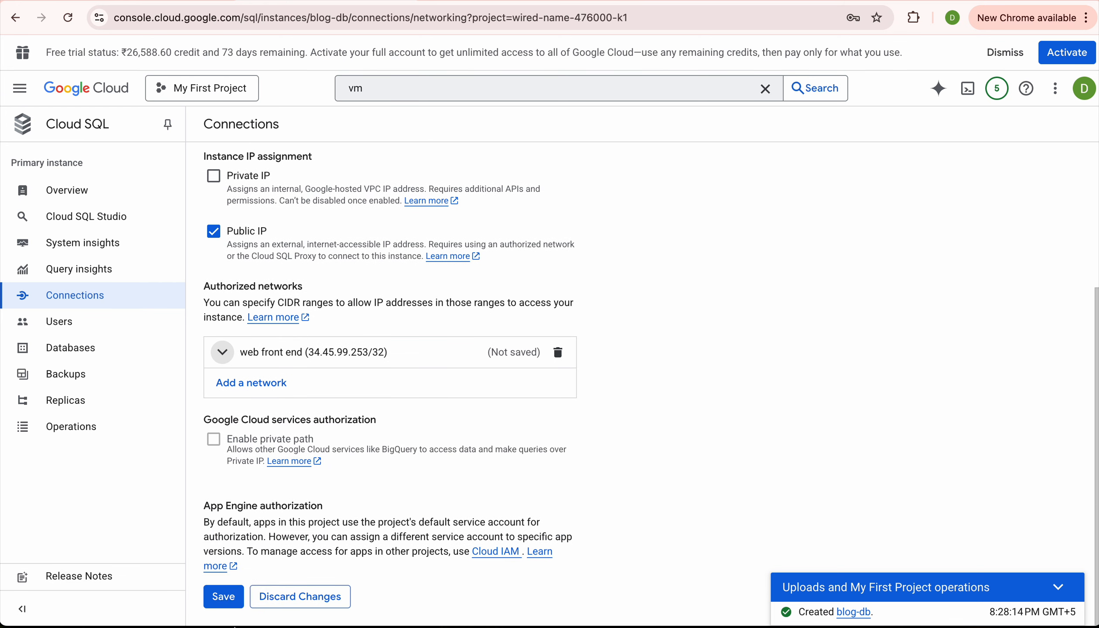
{"action": "left_click", "coordinate": [227, 603]}
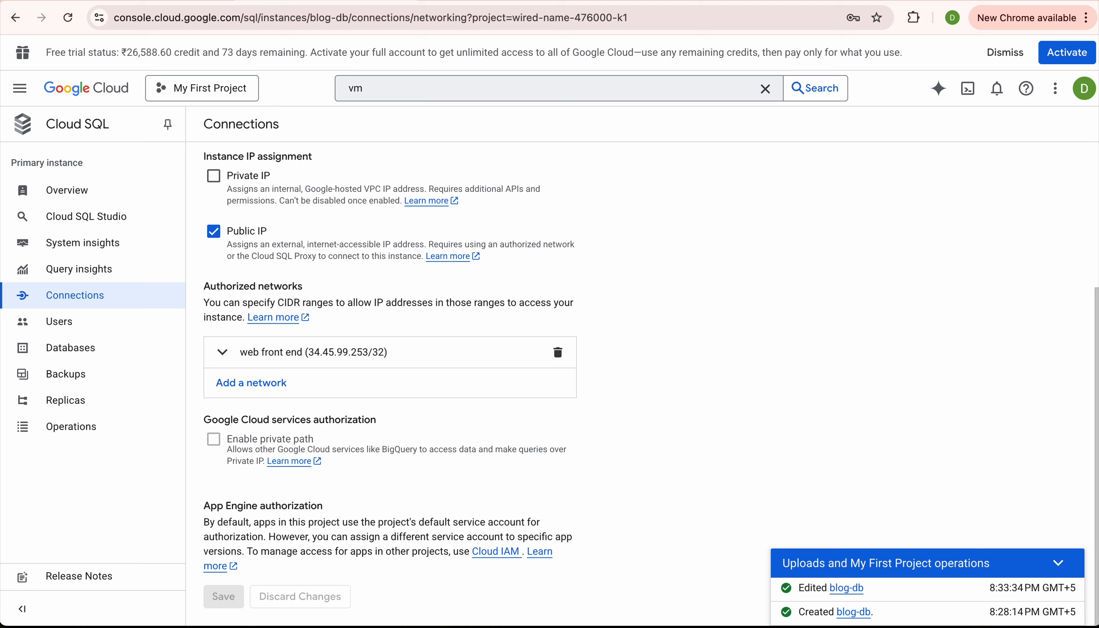
Open an authorized SSH-in-browser session on bloghost, keeping the VM instances list in front.
{"action": "left_click", "coordinate": [471, 1]}
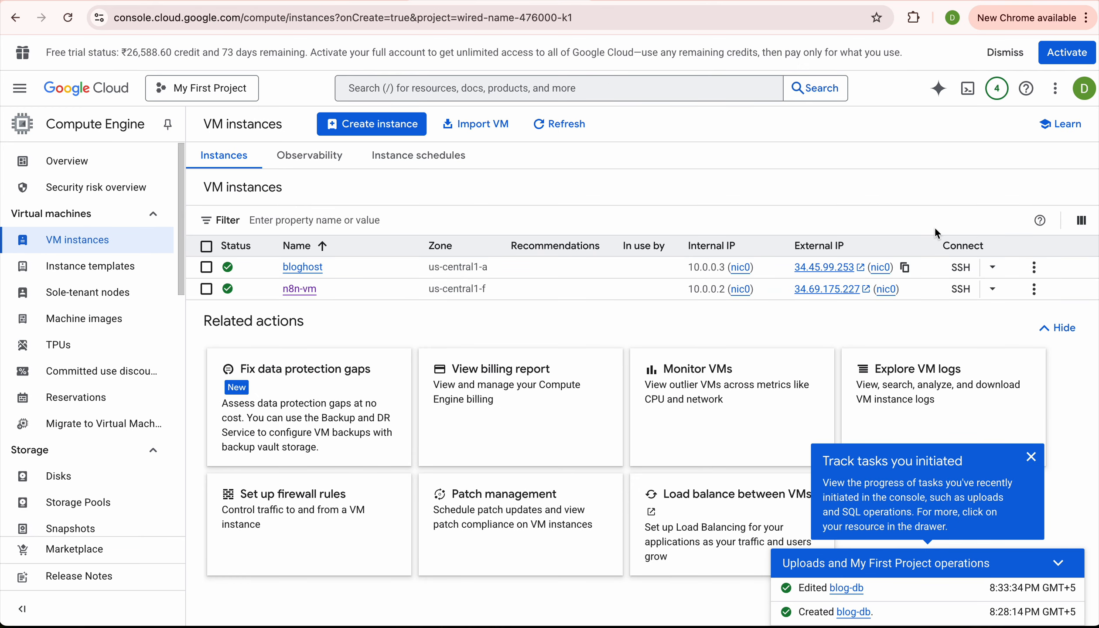
{"action": "left_click", "coordinate": [961, 267]}
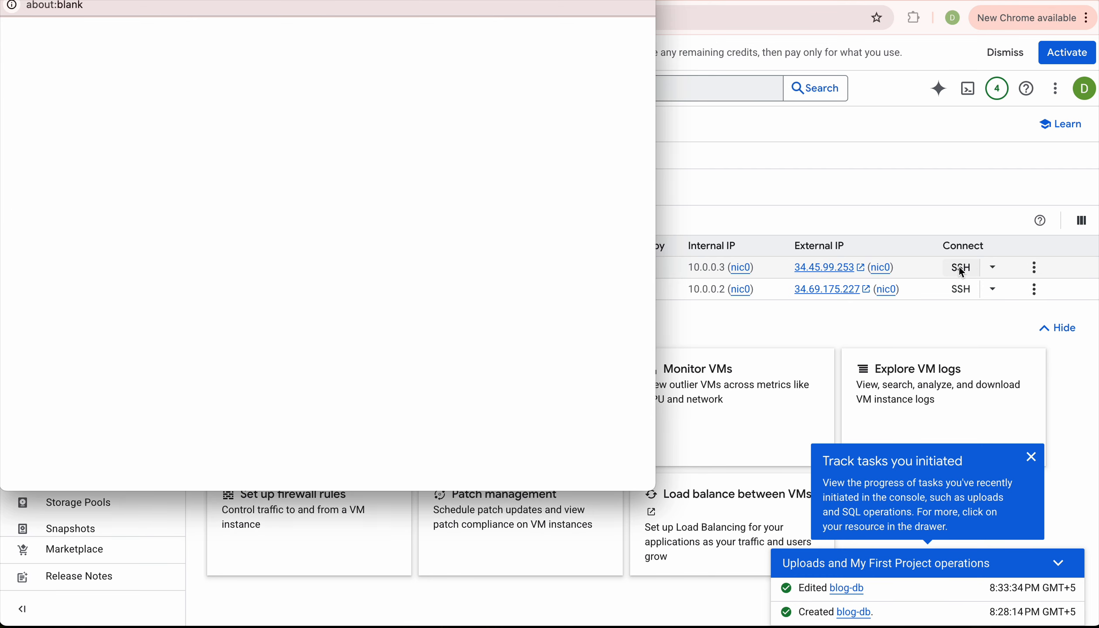
{"action": "left_click_drag", "start_coordinate": [439, 19], "coordinate": [527, 25]}
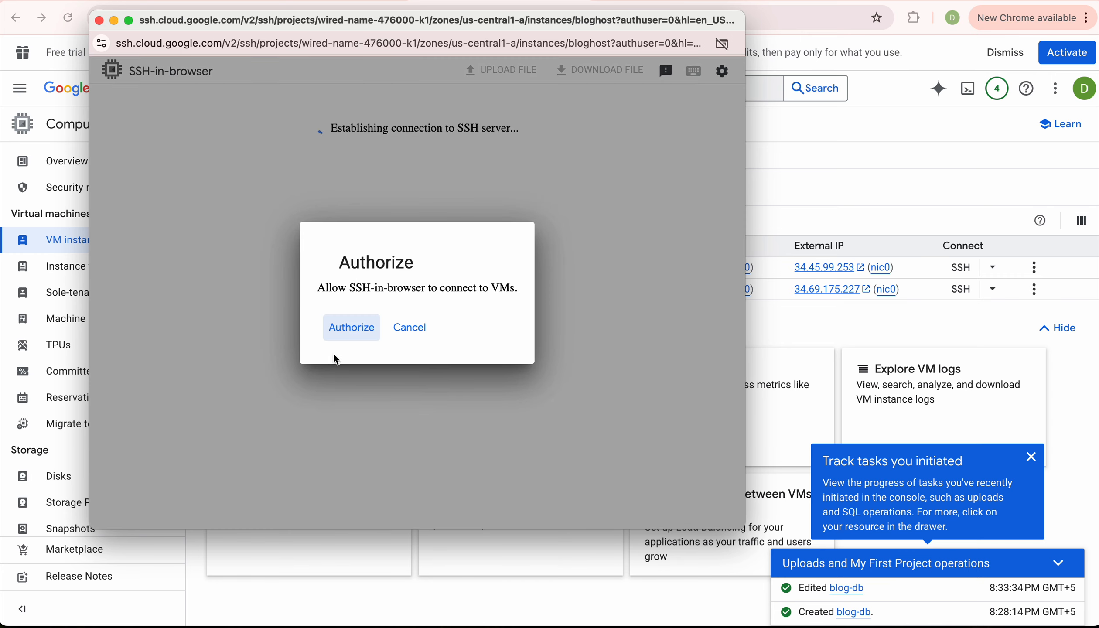
{"action": "left_click", "coordinate": [351, 326]}
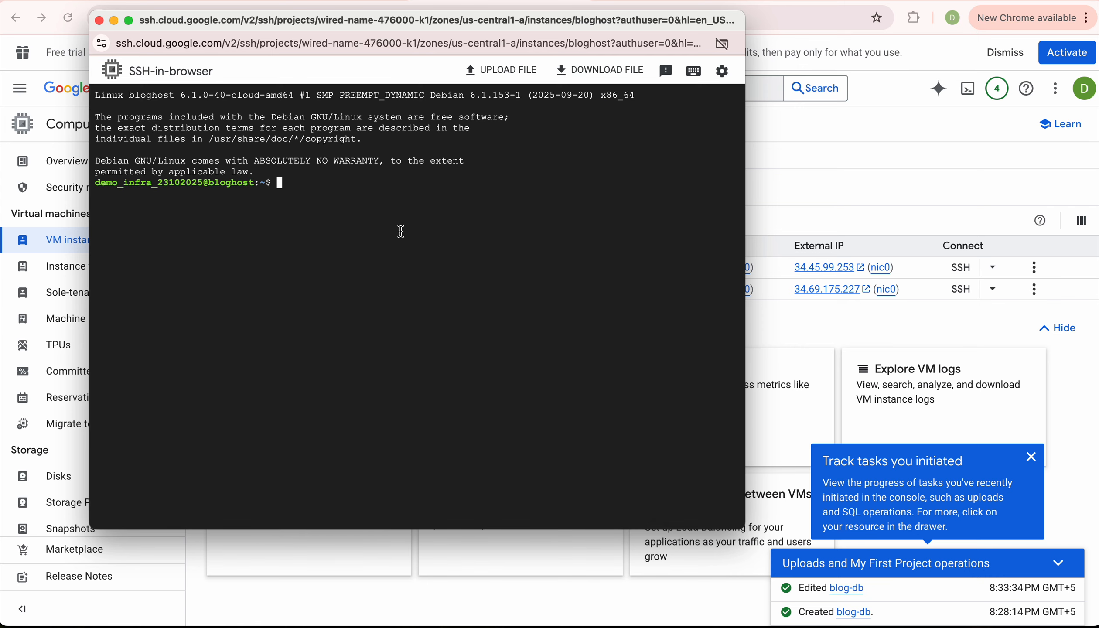
{"action": "left_click", "coordinate": [867, 170]}
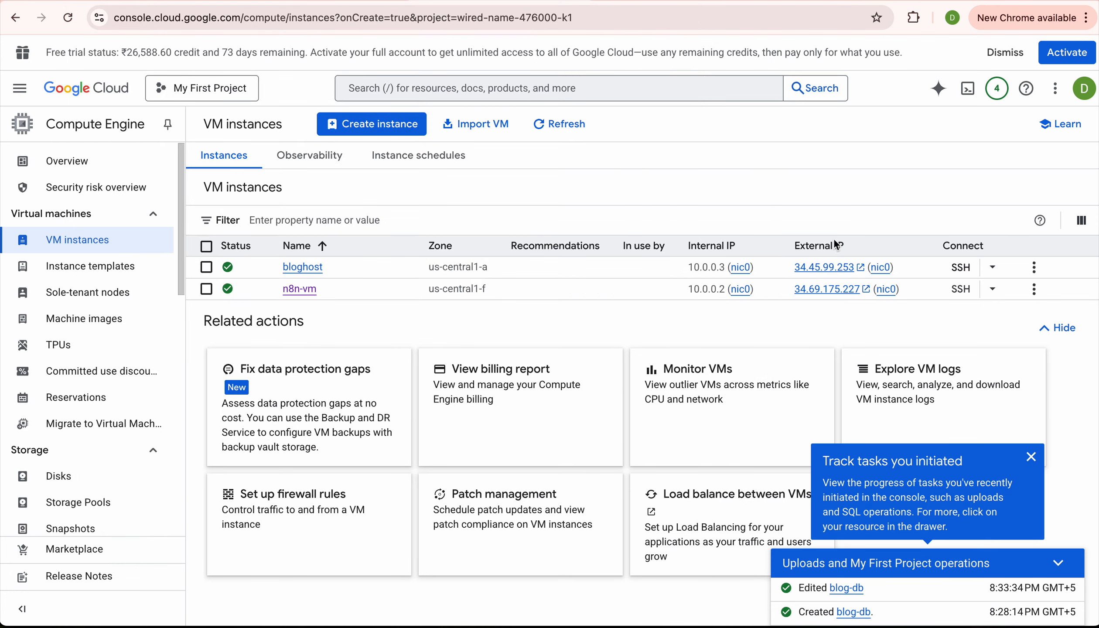
Open bloghost's external IP in the browser and see the connection refused.
{"action": "left_click", "coordinate": [828, 267]}
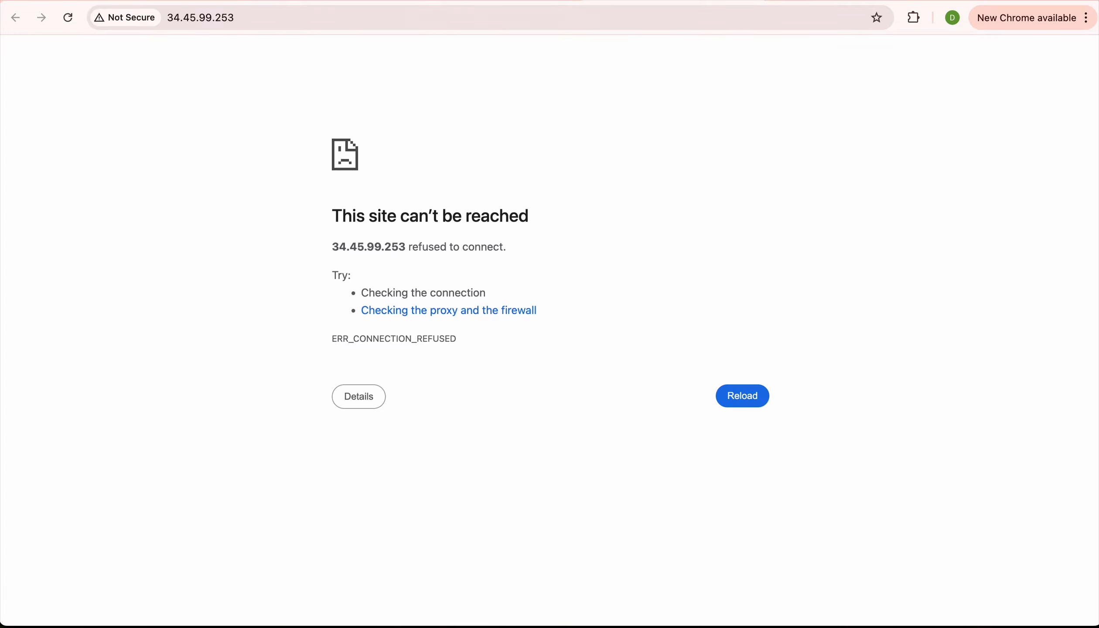
{"action": "left_click", "coordinate": [500, 0]}
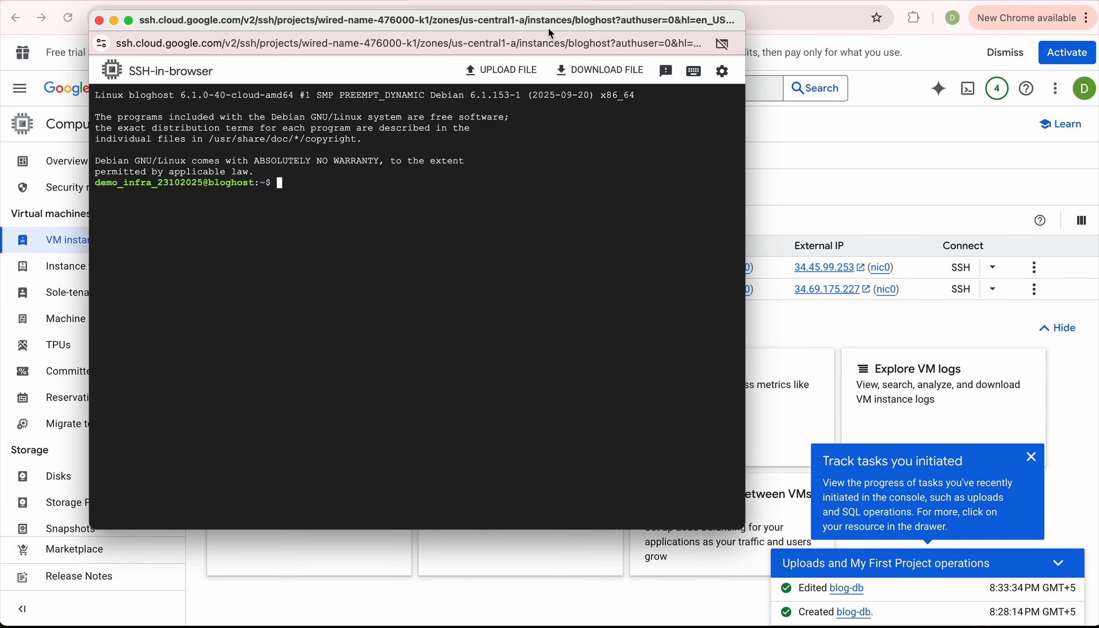
{"action": "left_click", "coordinate": [481, 22]}
{"action": "left_click_drag", "start_coordinate": [480, 22], "coordinate": [536, 24]}
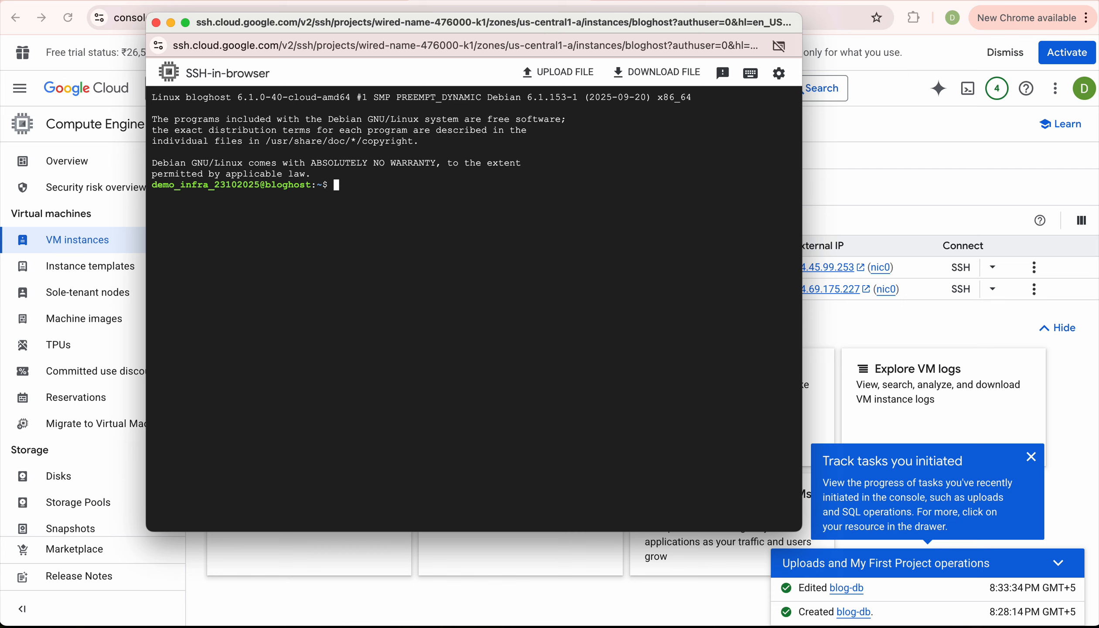
In bloghost's SSH terminal, run cd /var/www/html and uptime, then retry the cd.
{"action": "key", "text": "super+Tab"}
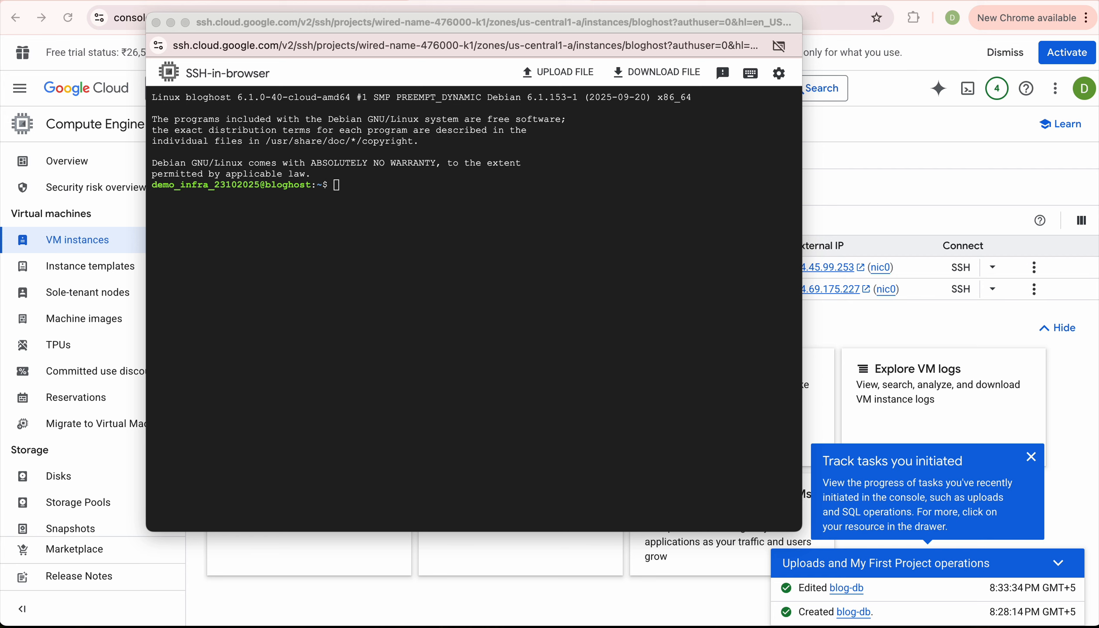
{"action": "left_click", "coordinate": [458, 317]}
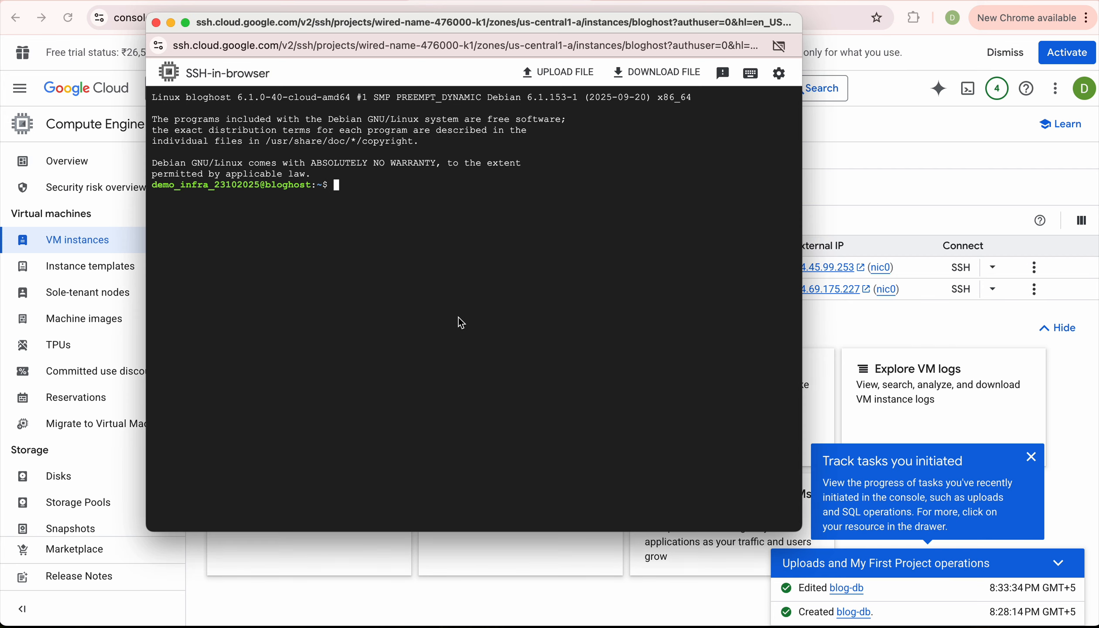
{"action": "type", "text": "cd /var/www/html"}
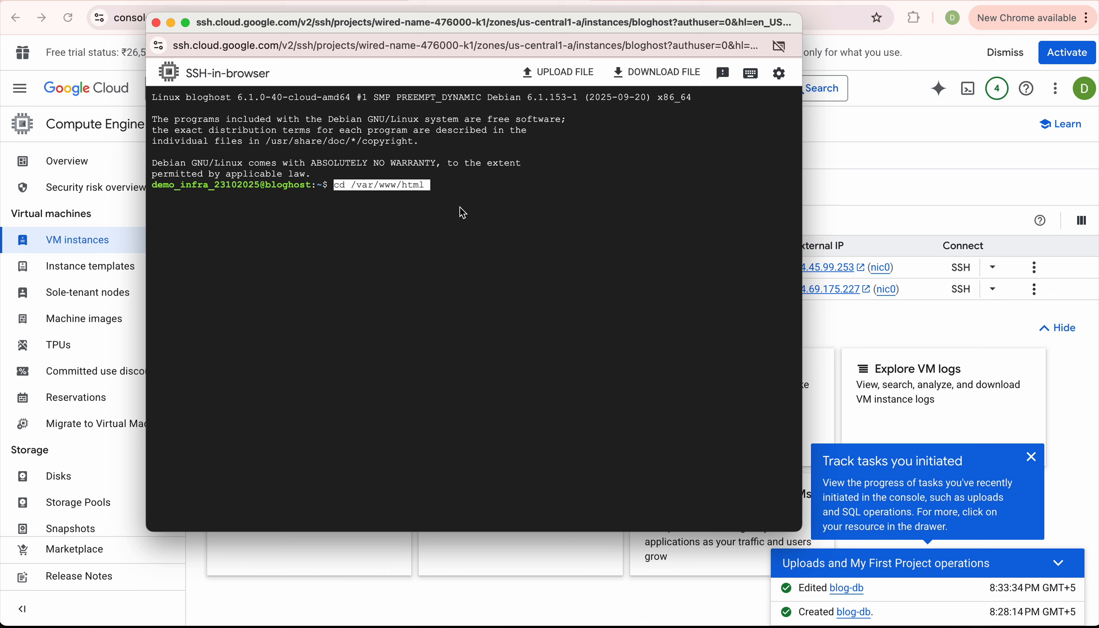
{"action": "key", "text": "Return"}
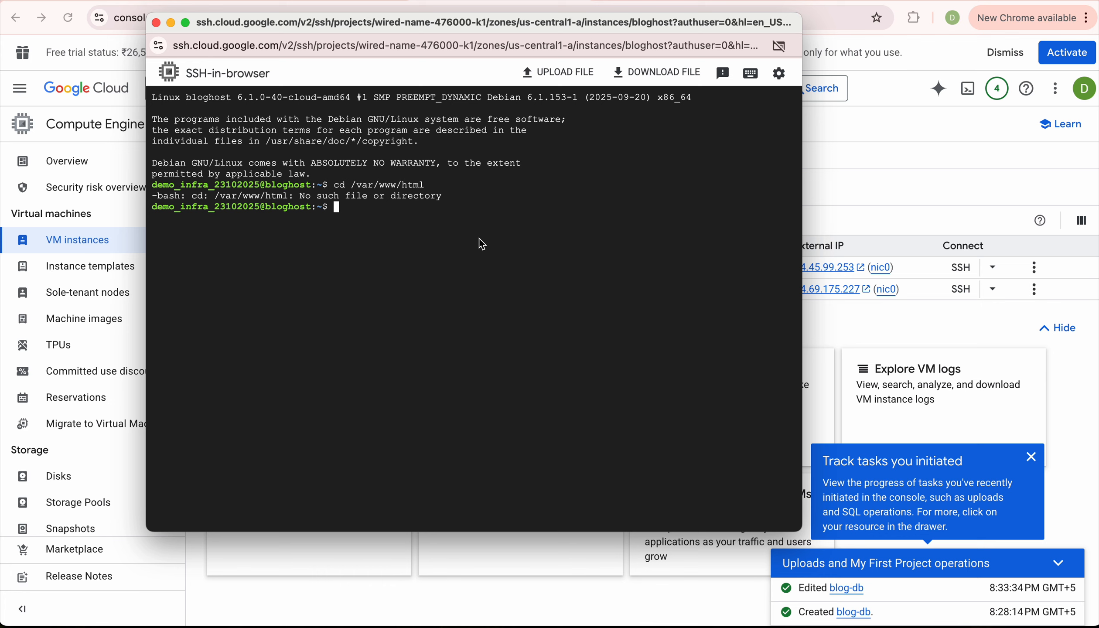
{"action": "type", "text": "uptime"}
{"action": "key", "text": "Return"}
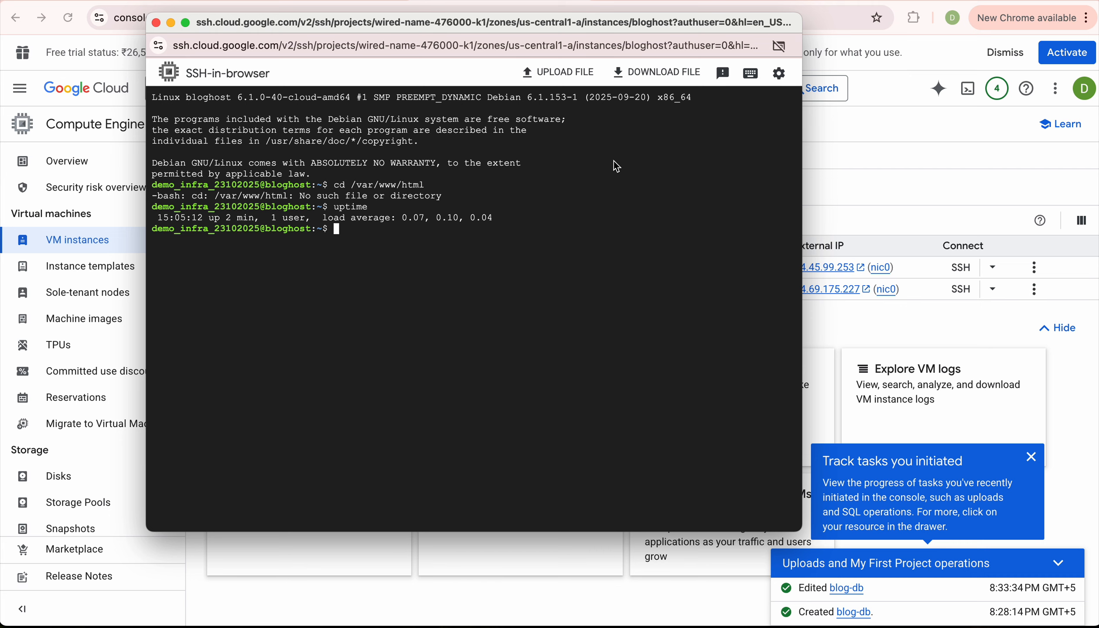
{"action": "left_click_drag", "start_coordinate": [549, 23], "coordinate": [535, 74]}
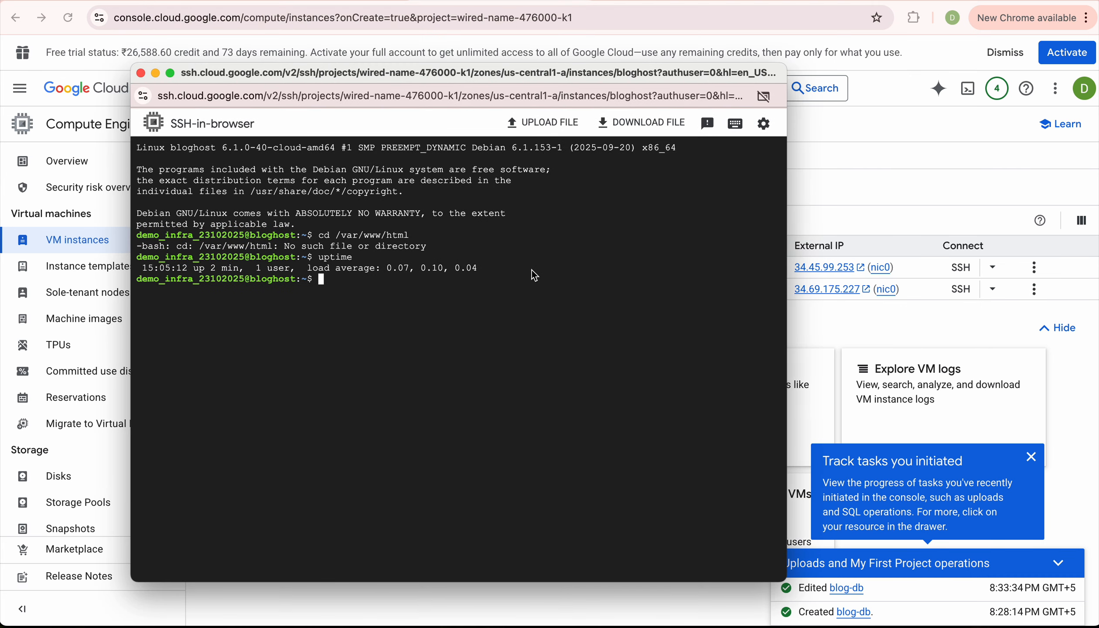
{"action": "key", "text": "Up"}
{"action": "key", "text": "Up"}
{"action": "key", "text": "Return"}
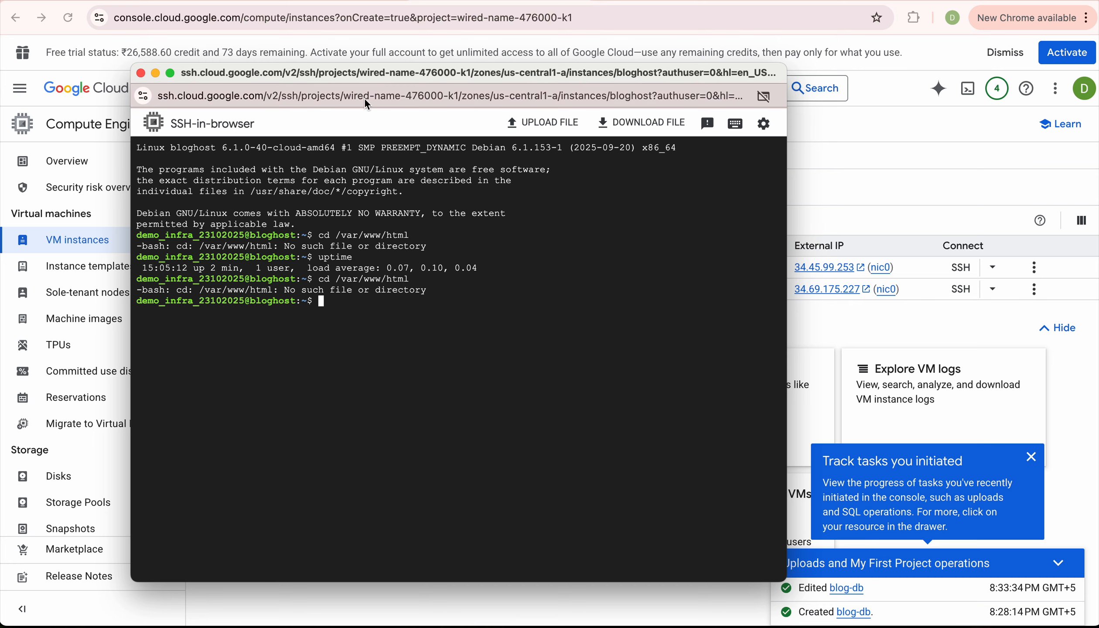
Open the bloghost VM's details page and expand its full startup-script metadata value.
{"action": "left_click", "coordinate": [156, 73]}
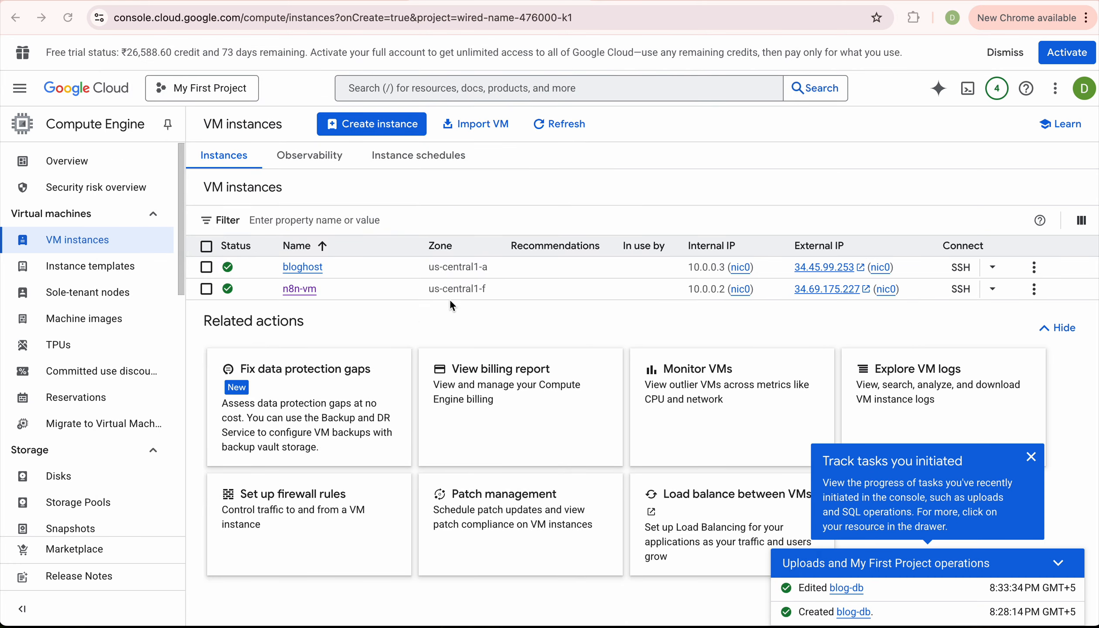
{"action": "left_click", "coordinate": [302, 270]}
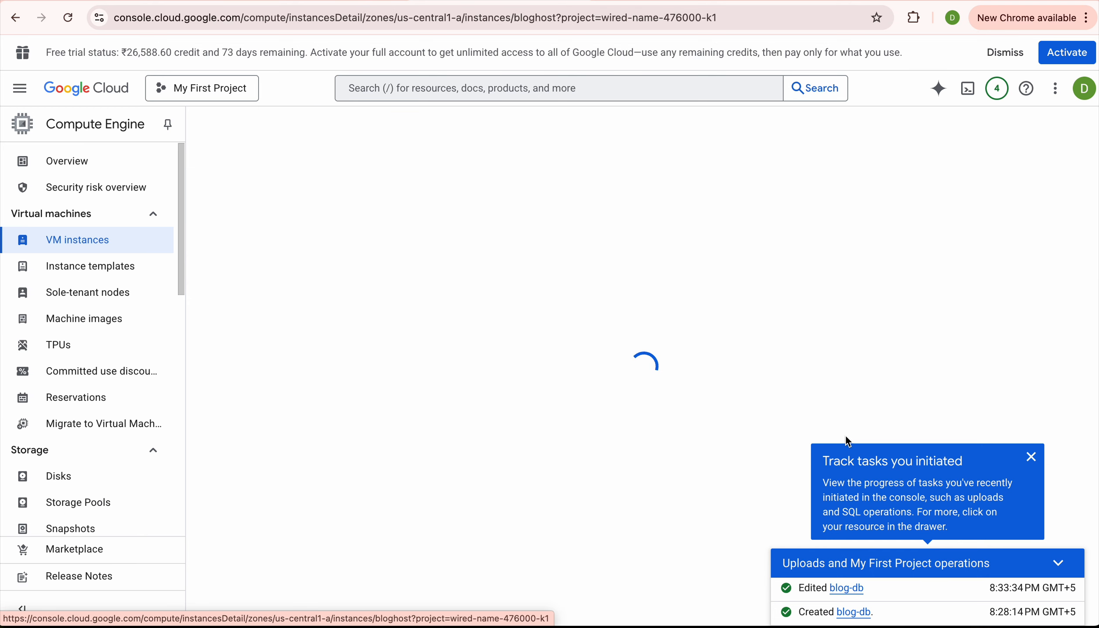
{"action": "left_click", "coordinate": [1031, 456]}
{"action": "scroll", "coordinate": [934, 411], "scroll_direction": "down", "scroll_amount": 20}
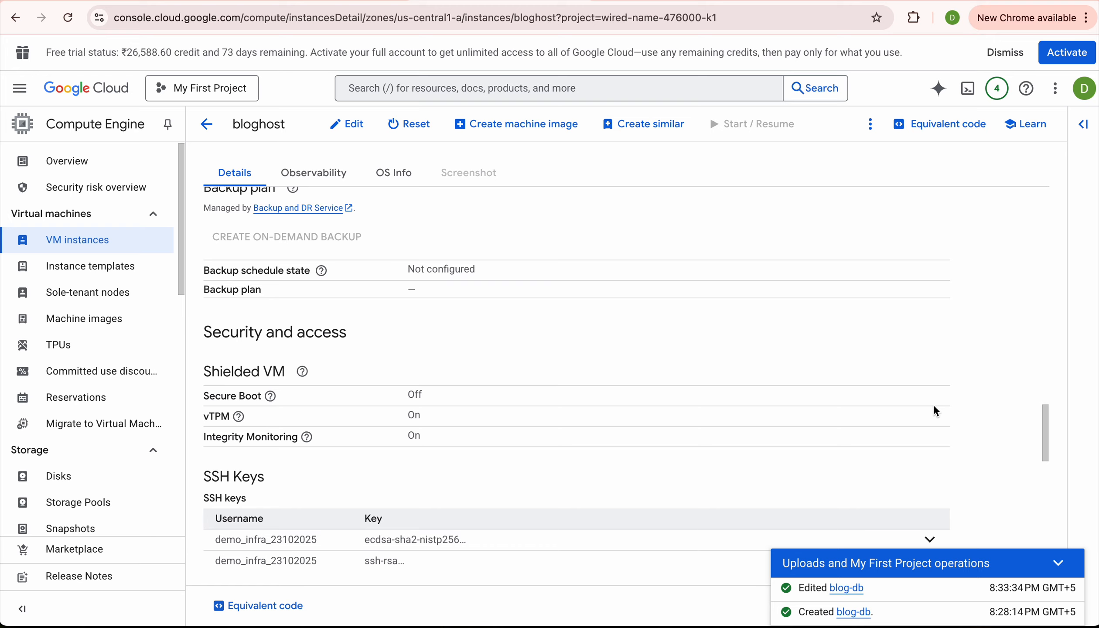
{"action": "scroll", "coordinate": [934, 411], "scroll_direction": "down", "scroll_amount": 5}
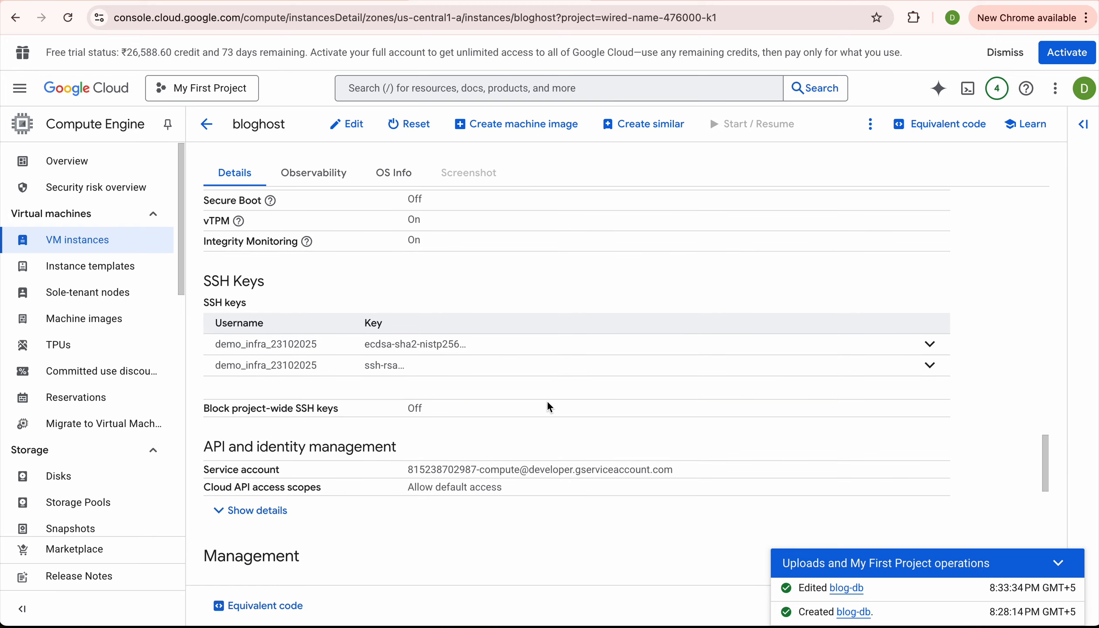
{"action": "scroll", "coordinate": [549, 407], "scroll_direction": "down", "scroll_amount": 10}
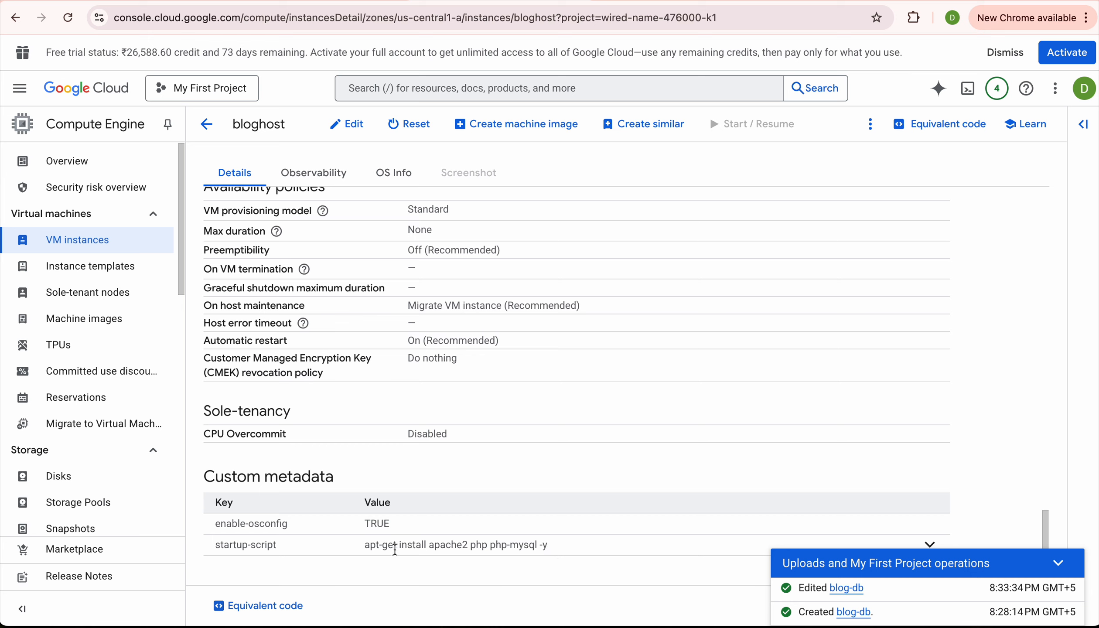
{"action": "left_click", "coordinate": [932, 545]}
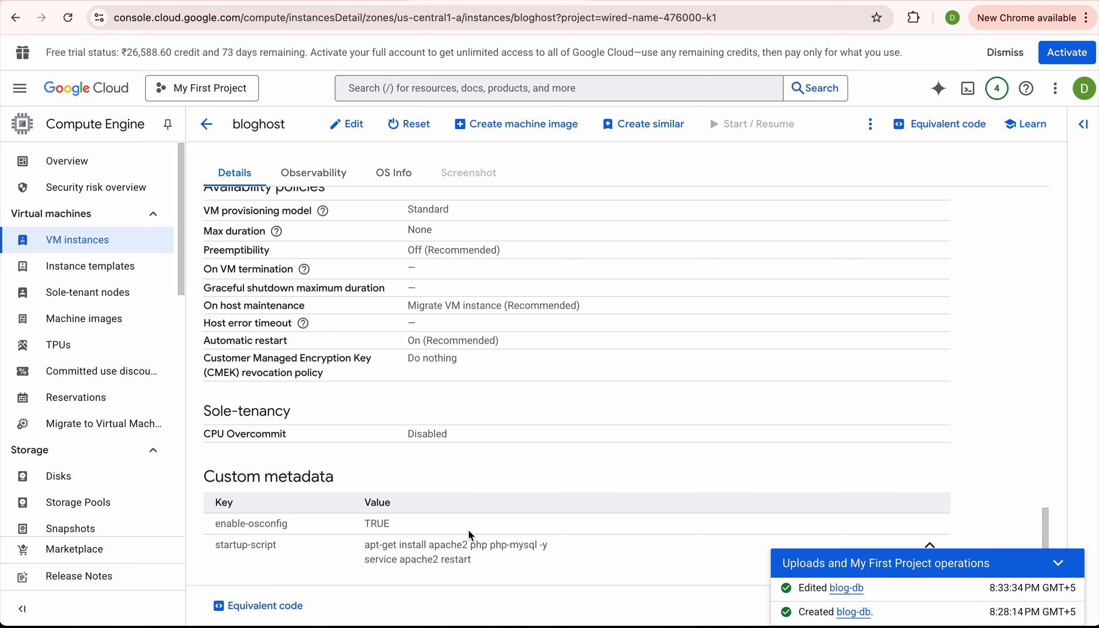
Reboot bloghost with 'sudo init 6' in its SSH terminal and close the disconnected session.
{"action": "left_click", "coordinate": [794, 625]}
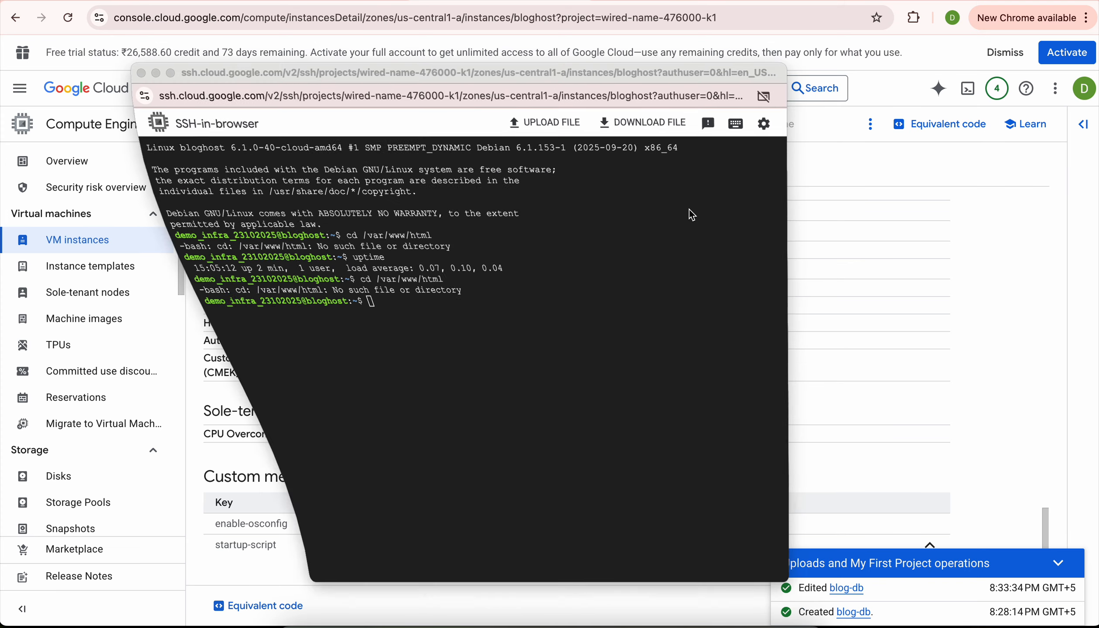
{"action": "type", "text": "init"}
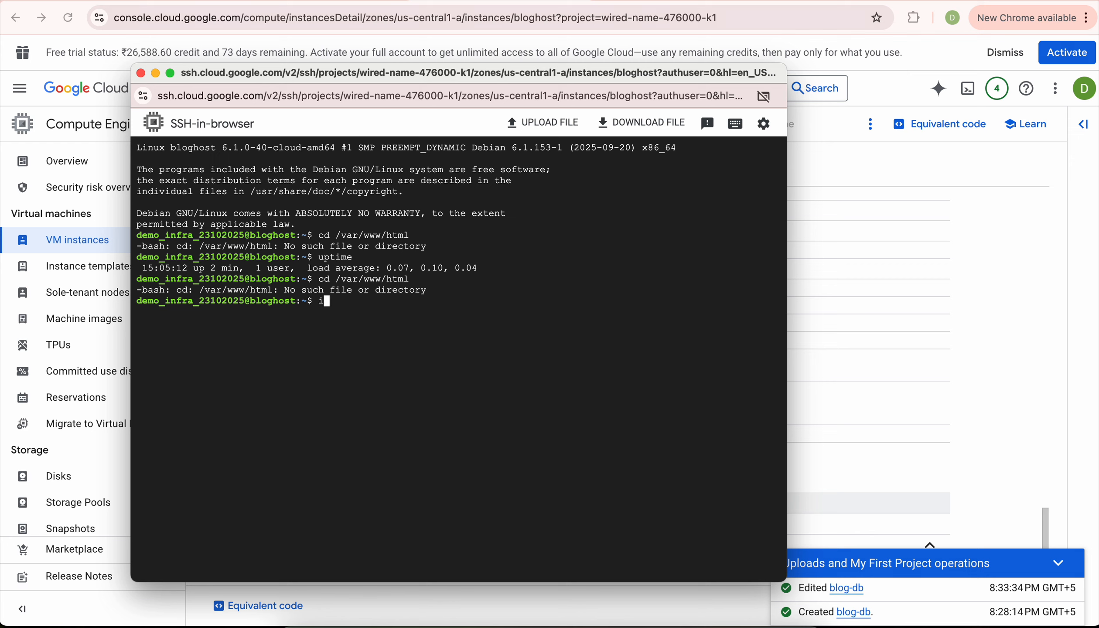
{"action": "type", "text": " 6"}
{"action": "key", "text": "ctrl+a"}
{"action": "type", "text": "sudo"}
{"action": "key", "text": "Return"}
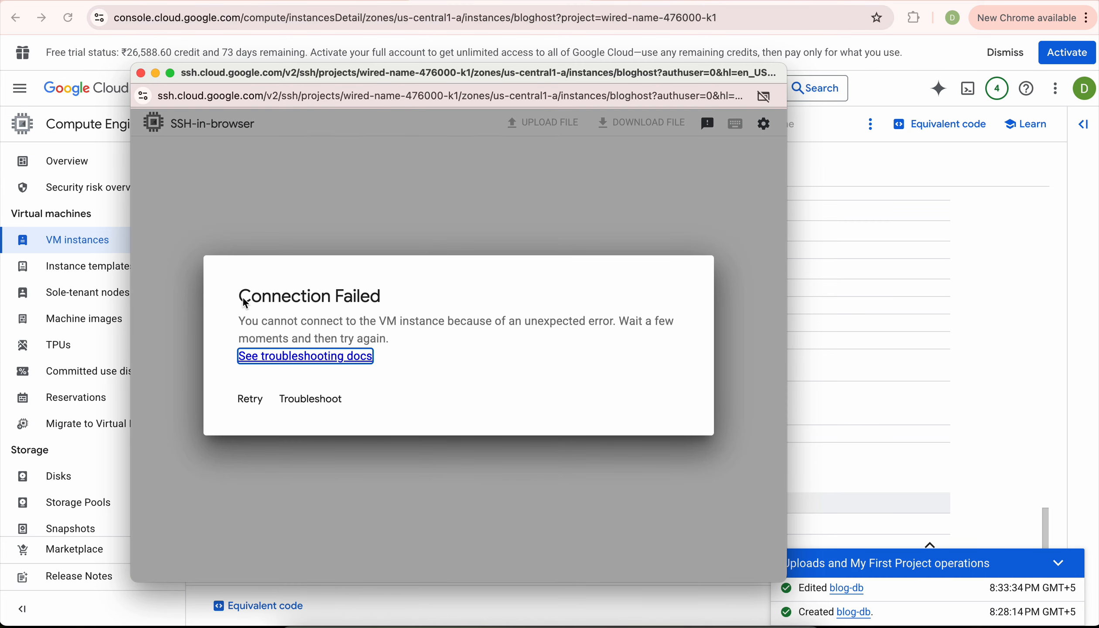
{"action": "left_click", "coordinate": [140, 73]}
{"action": "scroll", "coordinate": [502, 214], "scroll_direction": "up", "scroll_amount": 15}
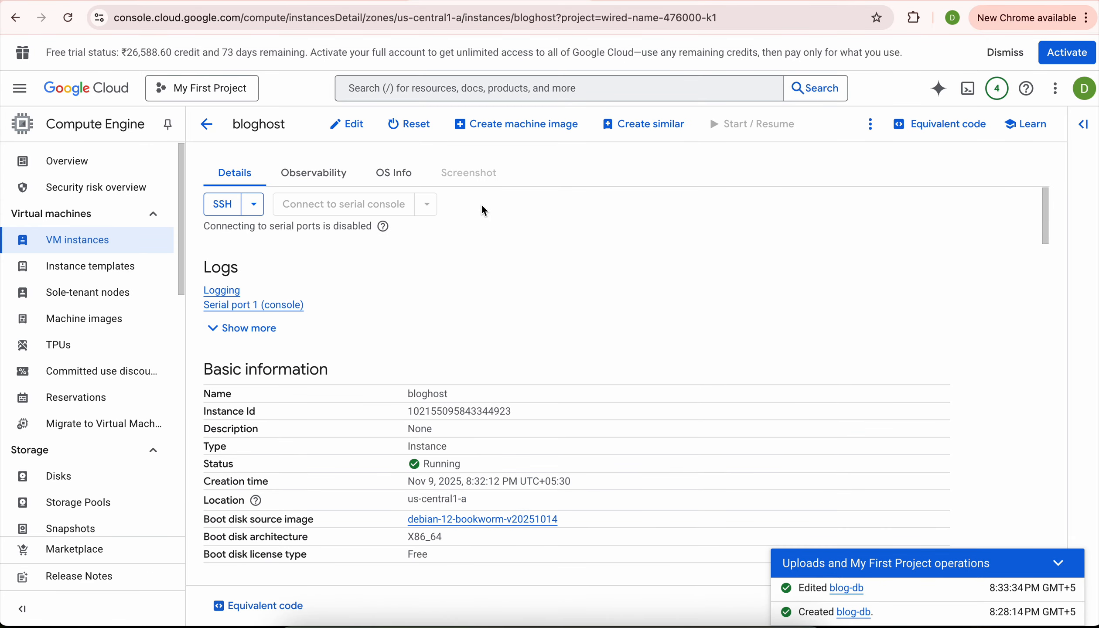
Start an authorized SSH-in-browser session on bloghost and change into /var/www/html/.
{"action": "left_click", "coordinate": [122, 246]}
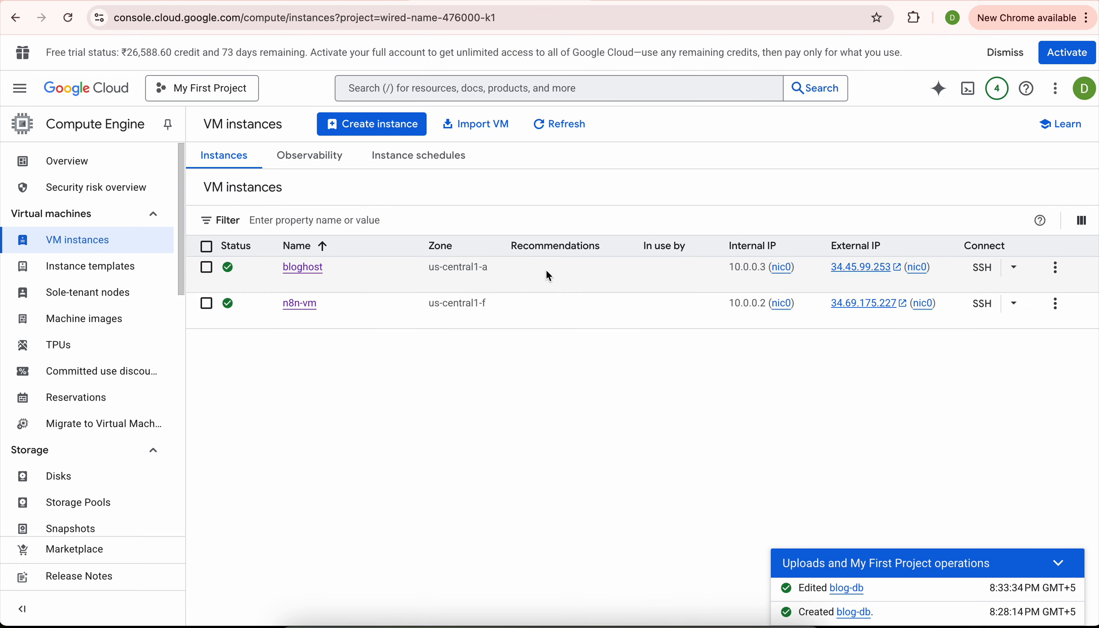
{"action": "left_click", "coordinate": [979, 274]}
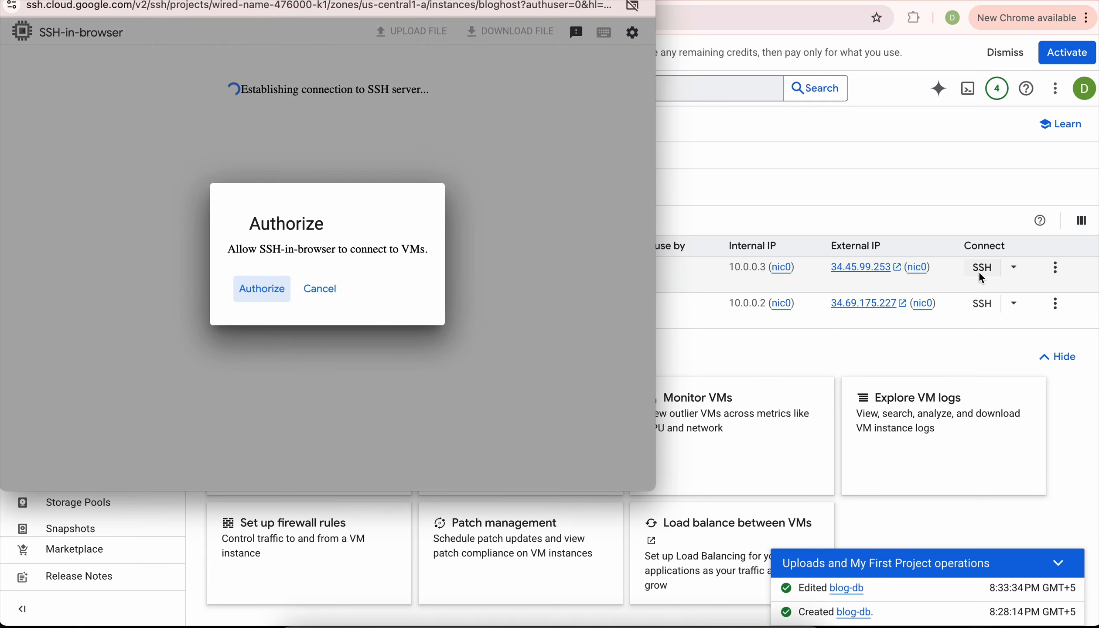
{"action": "left_click", "coordinate": [253, 295]}
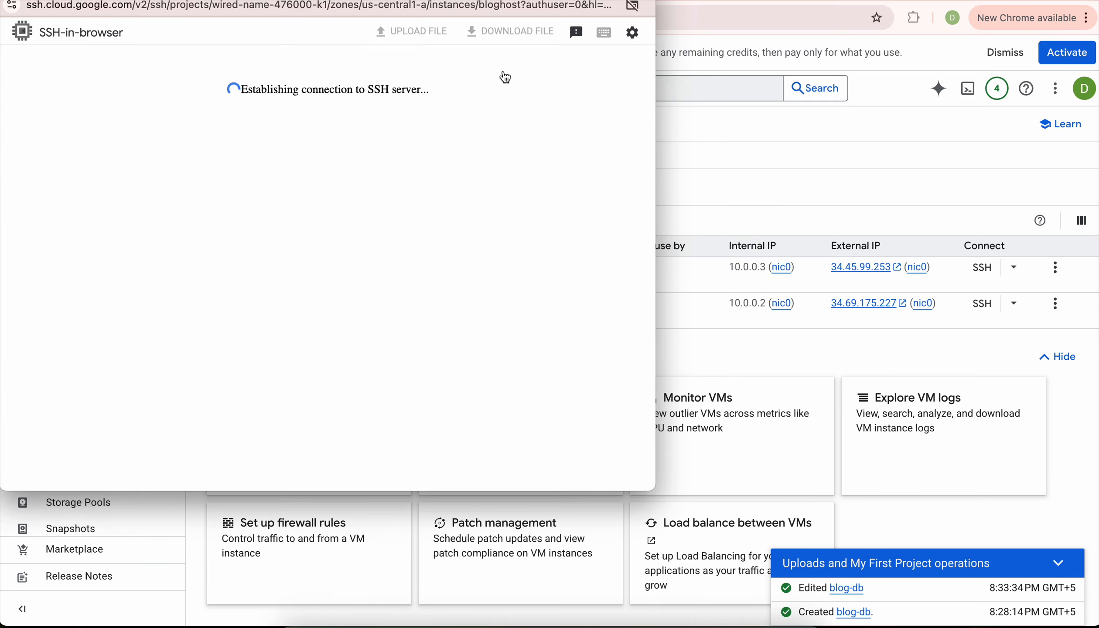
{"action": "left_click_drag", "start_coordinate": [480, 0], "coordinate": [512, 30]}
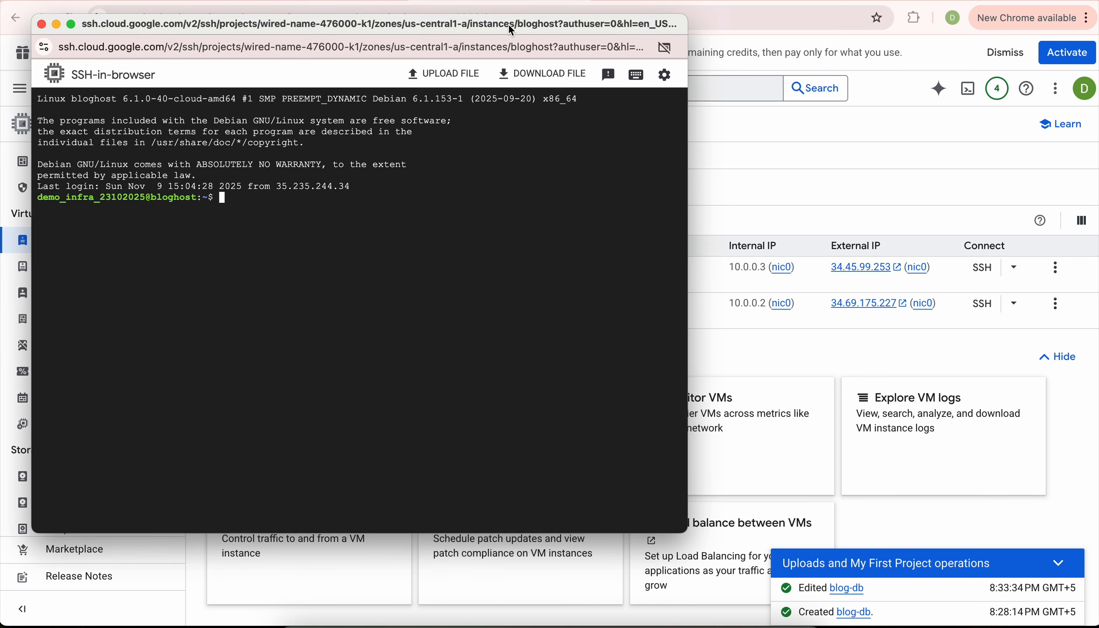
{"action": "type", "text": "cd"}
{"action": "key", "text": "BackSpace"}
{"action": "key", "text": "BackSpace"}
{"action": "key", "text": "BackSpace"}
{"action": "type", "text": "cd /var/www/html/"}
{"action": "key", "text": "Return"}
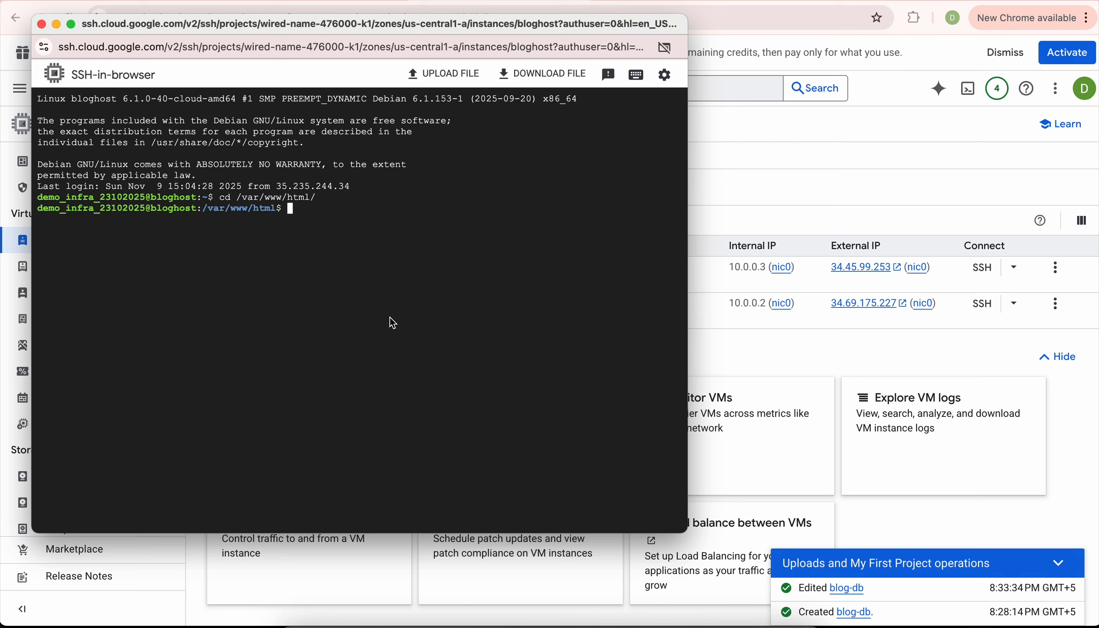
Create index.php with 'sudo vi index.php' and paste in the blog's PHP connection code.
{"action": "type", "text": "sudo vi i"}
{"action": "key", "text": "Tab"}
{"action": "key", "text": "BackSpace"}
{"action": "key", "text": "BackSpace"}
{"action": "key", "text": "BackSpace"}
{"action": "key", "text": "BackSpace"}
{"action": "key", "text": "BackSpace"}
{"action": "type", "text": "php"}
{"action": "key", "text": "Return"}
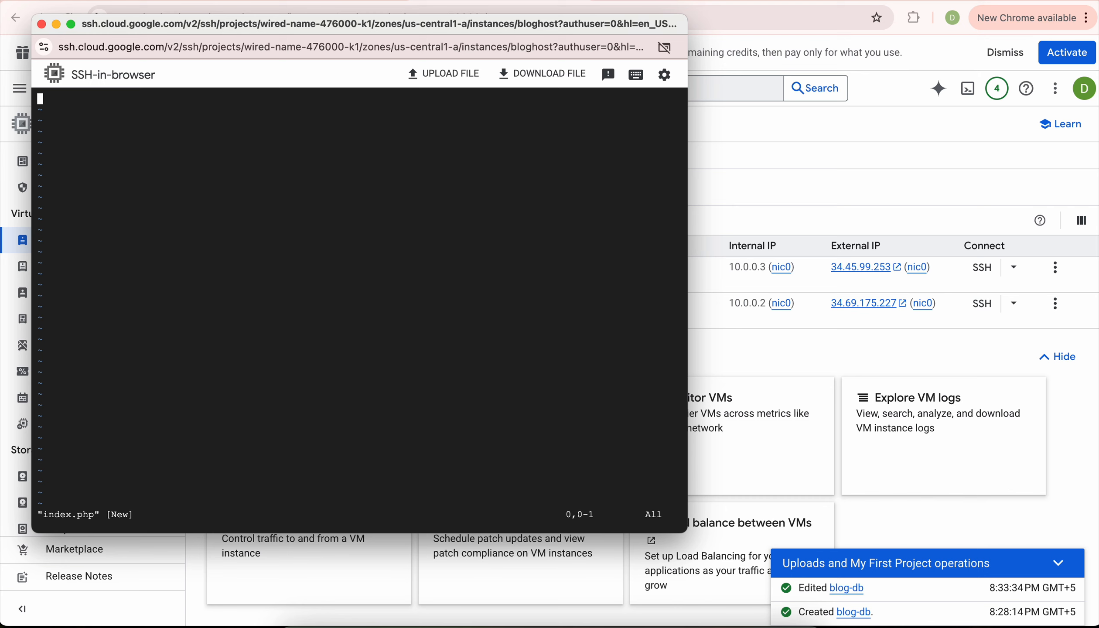
{"action": "key", "text": "super+Tab"}
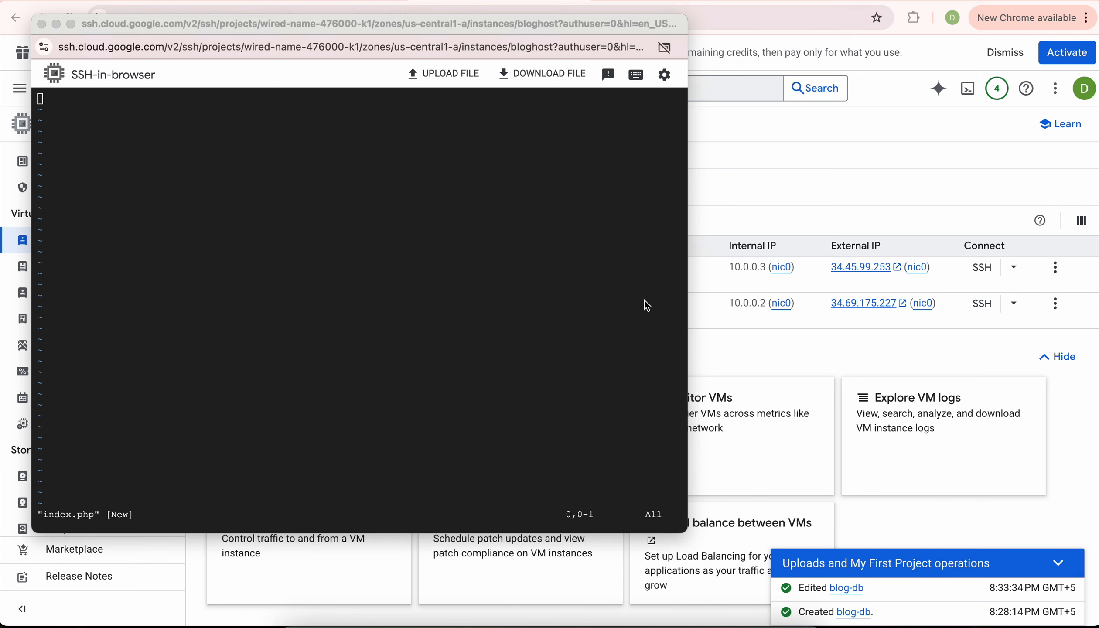
{"action": "left_click", "coordinate": [285, 386]}
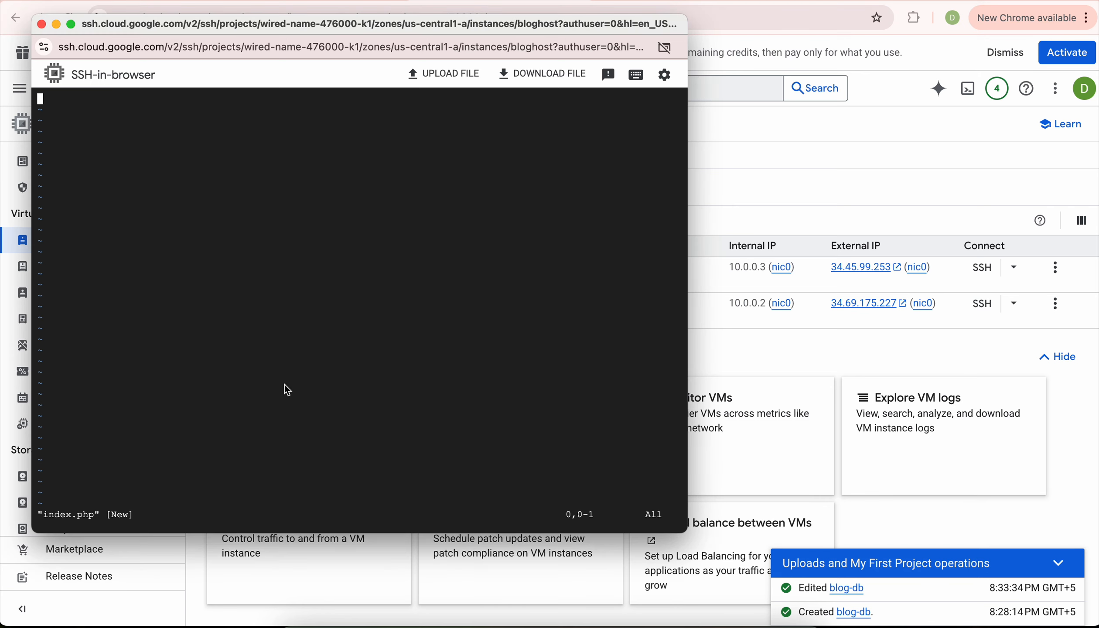
{"action": "key", "text": "i"}
{"action": "key", "text": "super+v"}
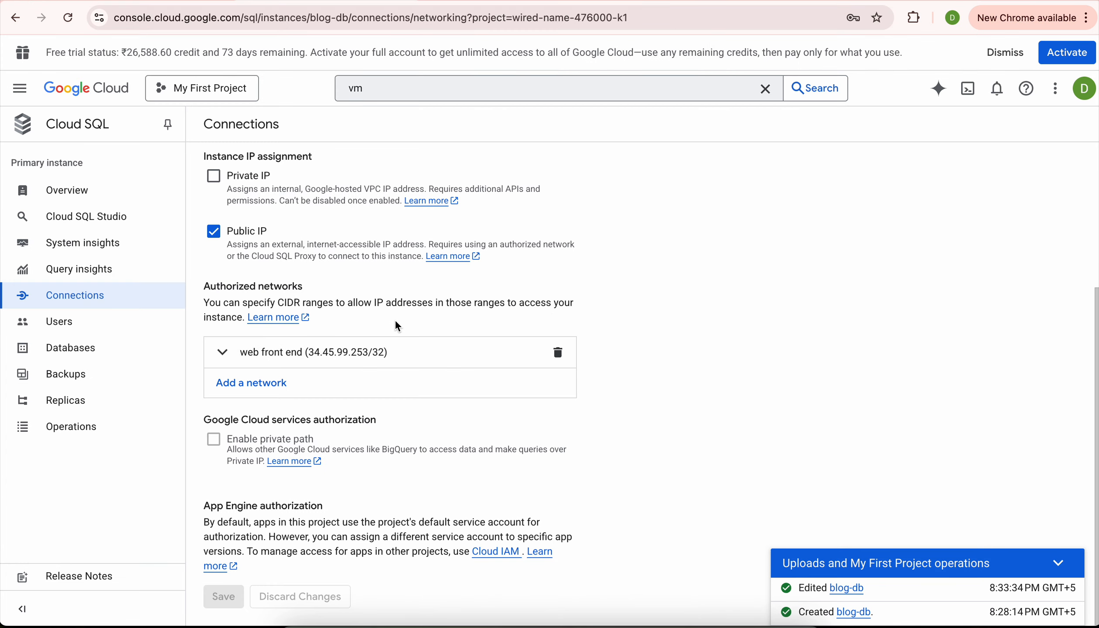
Copy blog-db's public IP 34.134.119.254 from the Cloud SQL instances list.
{"action": "scroll", "coordinate": [196, 289], "scroll_direction": "up", "scroll_amount": 3}
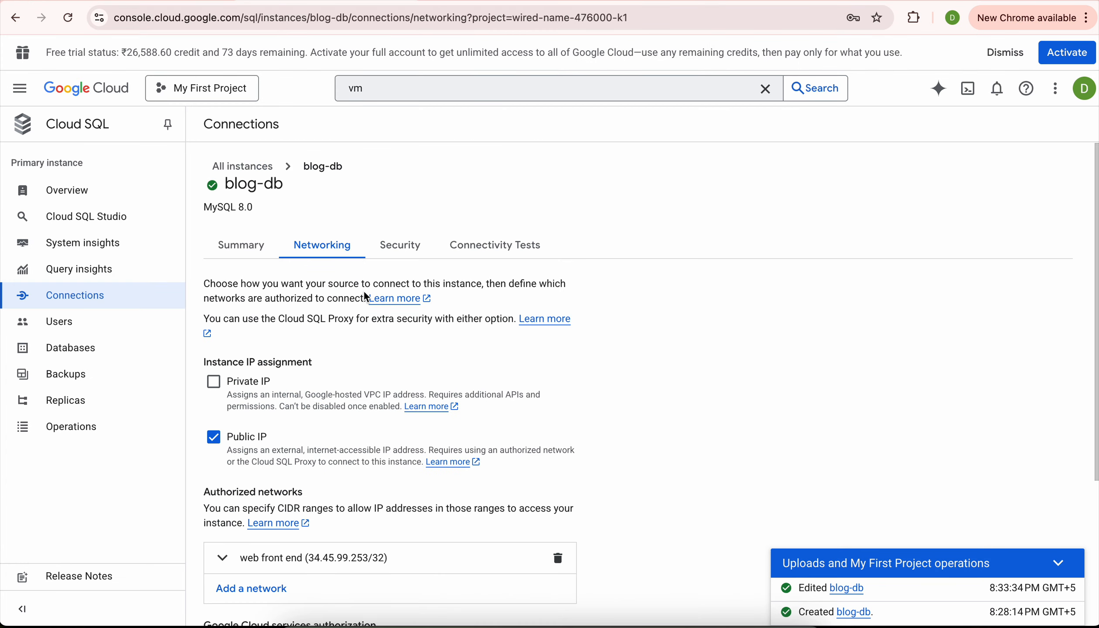
{"action": "left_click", "coordinate": [247, 169]}
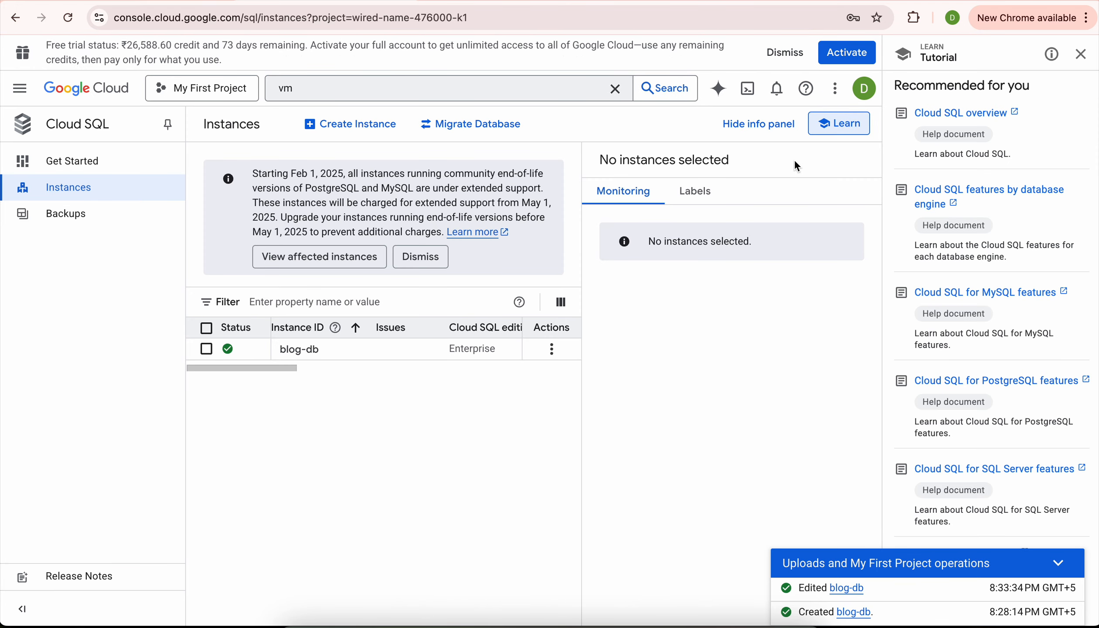
{"action": "left_click", "coordinate": [1082, 55]}
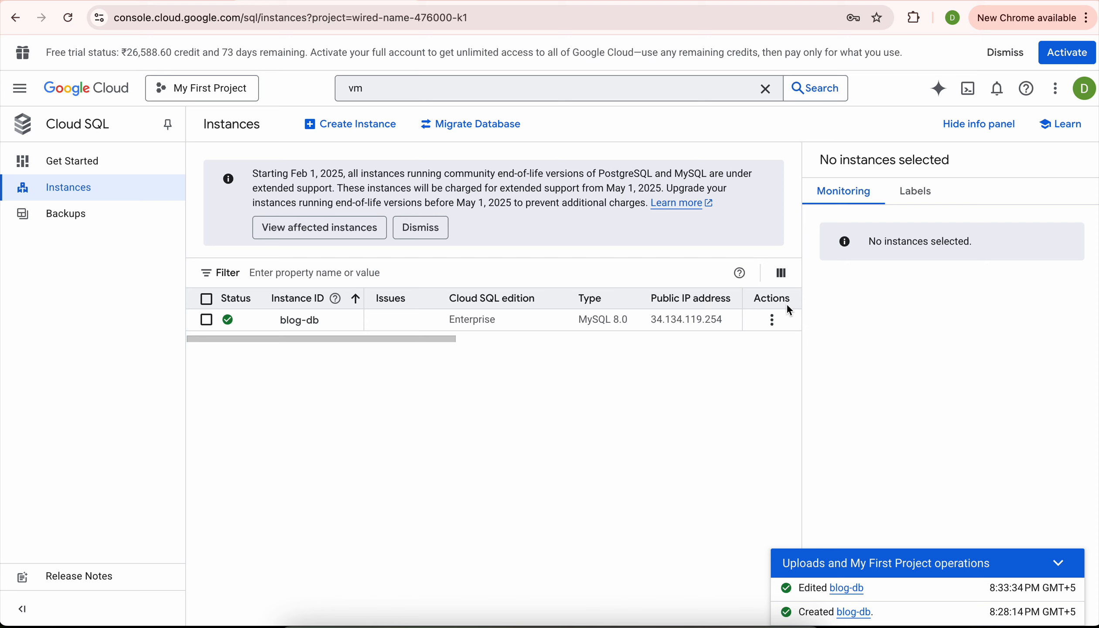
{"action": "double_click", "coordinate": [662, 322]}
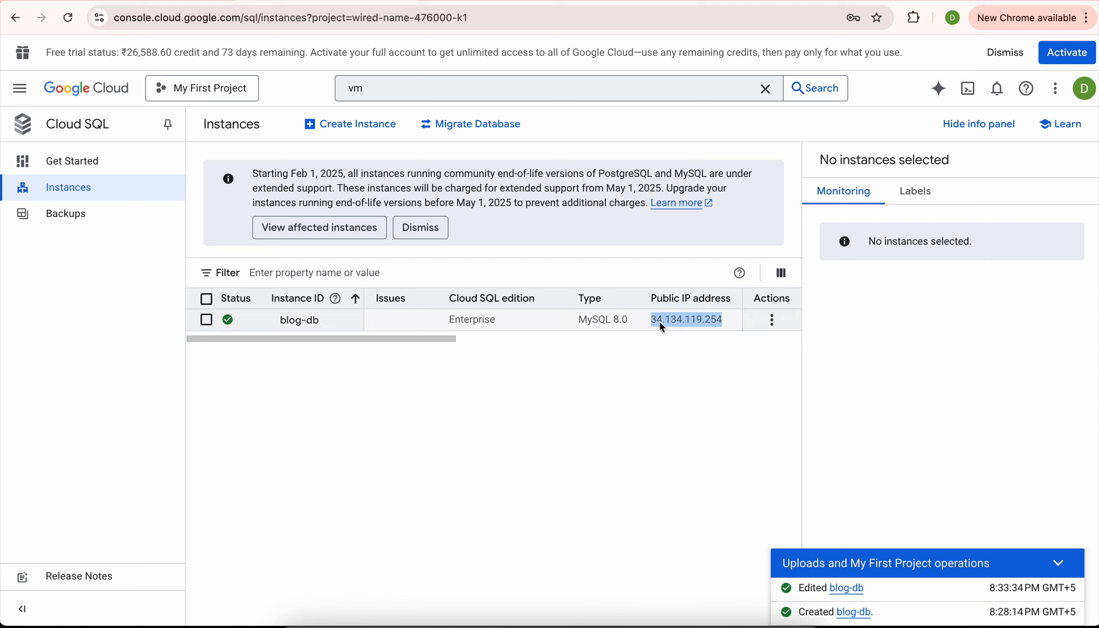
{"action": "right_click", "coordinate": [659, 321]}
{"action": "left_click", "coordinate": [669, 354]}
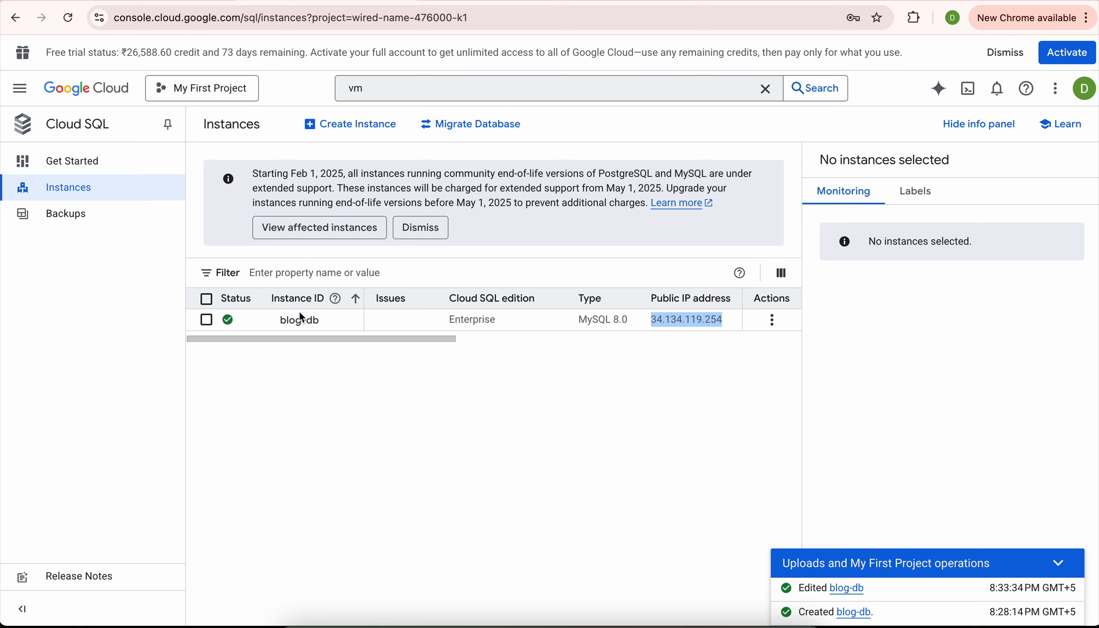
{"action": "left_click", "coordinate": [497, 1]}
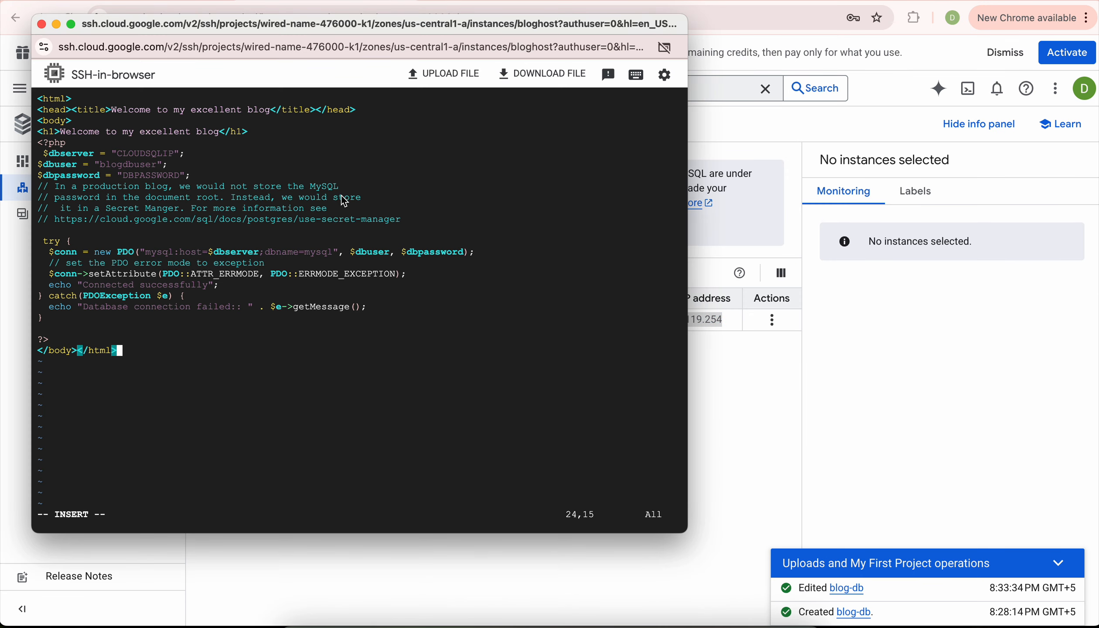
Replace the CLOUDSQLIP placeholder in index.php with the database server IP 34.134.119.254.
{"action": "left_click", "coordinate": [343, 197]}
{"action": "key", "text": "Up"}
{"action": "key", "text": "Up"}
{"action": "key", "text": "Up"}
{"action": "key", "text": "Up"}
{"action": "key", "text": "Left"}
{"action": "key", "text": "Left"}
{"action": "key", "text": "BackSpace"}
{"action": "key", "text": "BackSpace"}
{"action": "key", "text": "BackSpace"}
{"action": "key", "text": "BackSpace"}
{"action": "key", "text": "BackSpace"}
{"action": "key", "text": "BackSpace"}
{"action": "key", "text": "BackSpace"}
{"action": "key", "text": "BackSpace"}
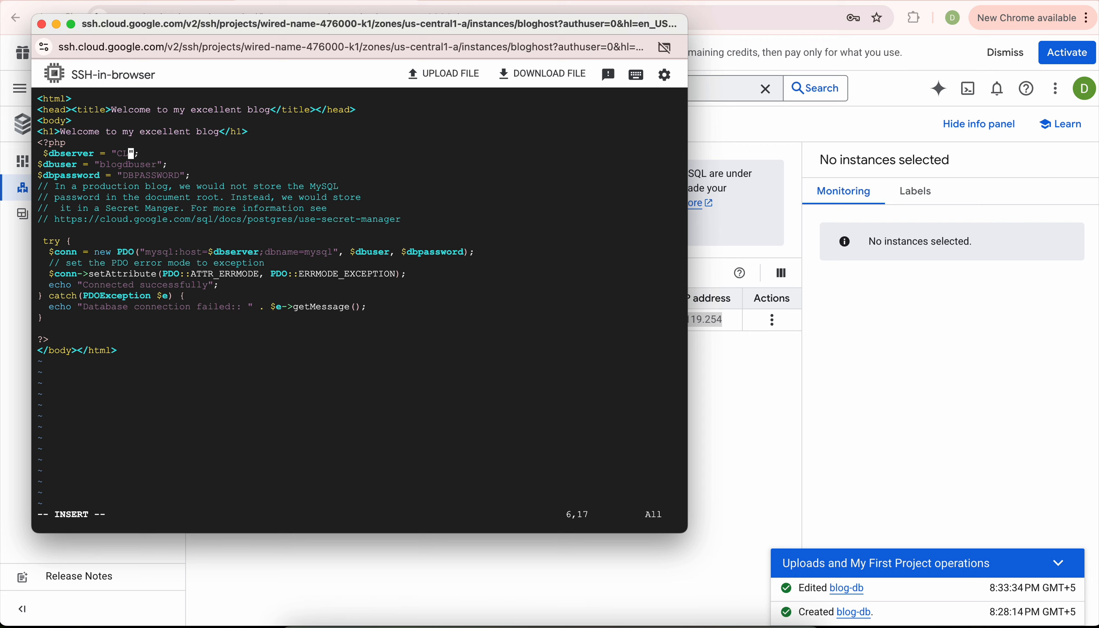
{"action": "key", "text": "BackSpace"}
{"action": "key", "text": "BackSpace"}
{"action": "key", "text": "super+v"}
{"action": "key", "text": "BackSpace"}
{"action": "key", "text": "Escape"}
Erase the DBPASSWORD placeholder inside the $dbpassword quotes.
{"action": "key", "text": "Down"}
{"action": "key", "text": "Down"}
{"action": "key", "text": "Left"}
{"action": "key", "text": "i"}
{"action": "key", "text": "BackSpace"}
{"action": "key", "text": "BackSpace"}
{"action": "key", "text": "BackSpace"}
{"action": "key", "text": "BackSpace"}
{"action": "key", "text": "BackSpace"}
{"action": "key", "text": "BackSpace"}
{"action": "key", "text": "BackSpace"}
{"action": "key", "text": "BackSpace"}
{"action": "key", "text": "BackSpace"}
{"action": "key", "text": "BackSpace"}
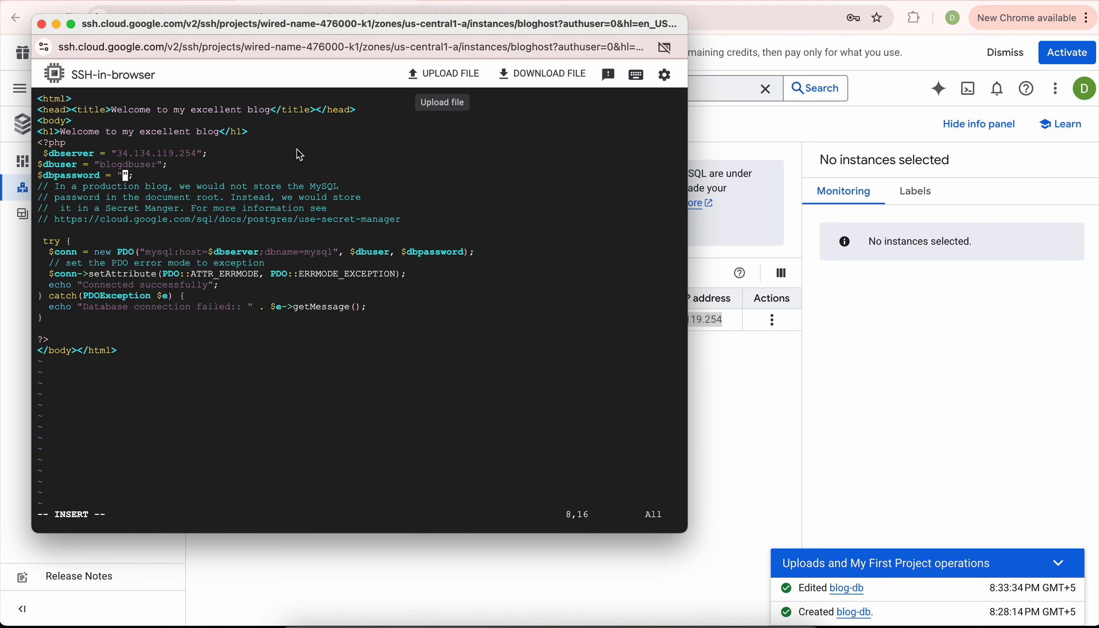
Open the database password in a new tab and paste it into index.php.
{"action": "left_click", "coordinate": [693, 18]}
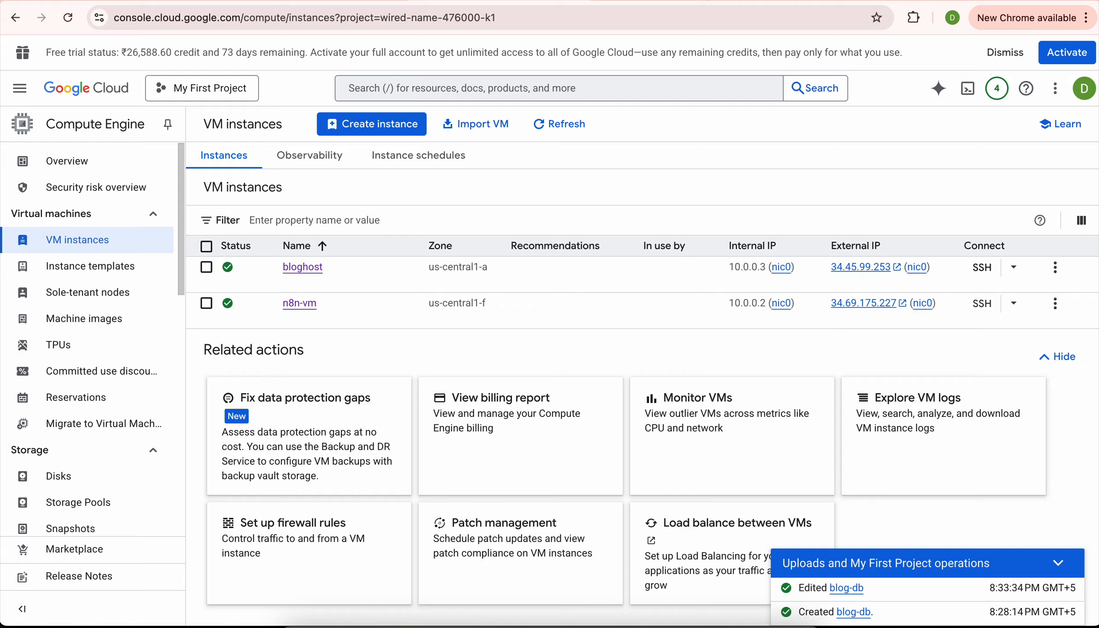
{"action": "left_click", "coordinate": [807, 1]}
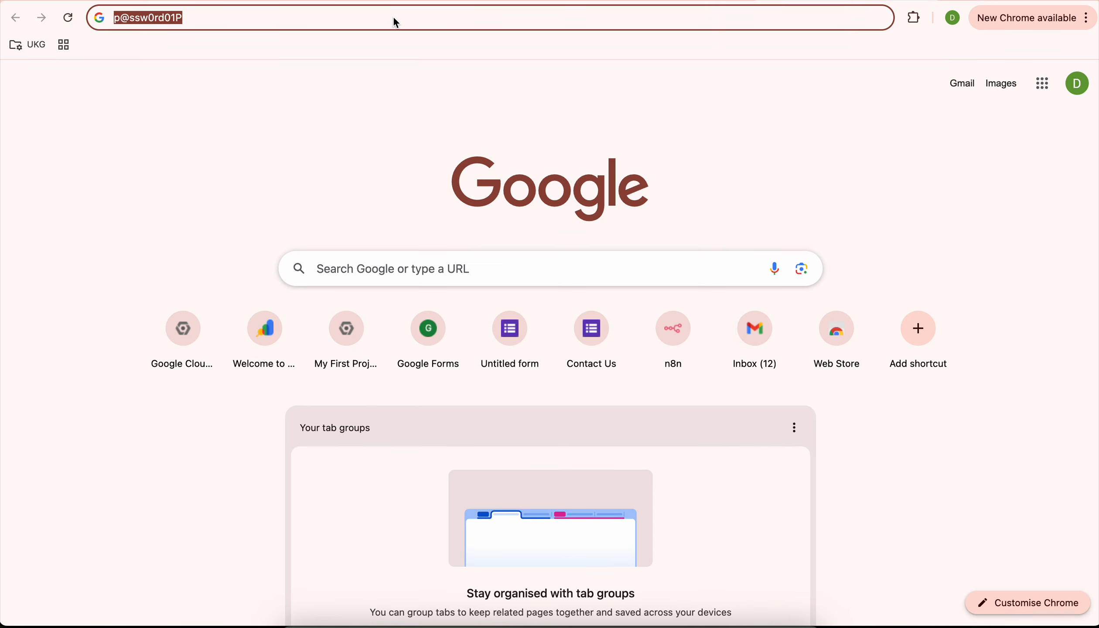
{"action": "key", "text": "super+grave"}
{"action": "left_click", "coordinate": [98, 188]}
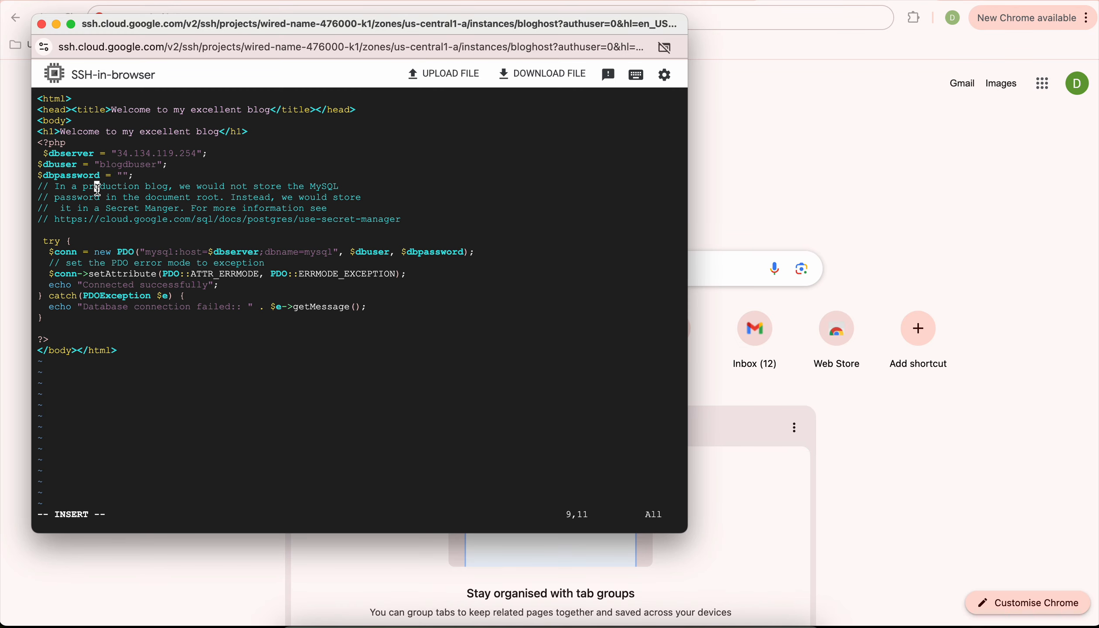
{"action": "key", "text": "Up"}
{"action": "key", "text": "Escape"}
{"action": "key", "text": "Right"}
{"action": "key", "text": "Right"}
{"action": "key", "text": "Right"}
{"action": "key", "text": "Right"}
{"action": "key", "text": "Right"}
{"action": "key", "text": "Right"}
{"action": "key", "text": "i"}
{"action": "left_click", "coordinate": [169, 391]}
{"action": "key", "text": "super+v"}
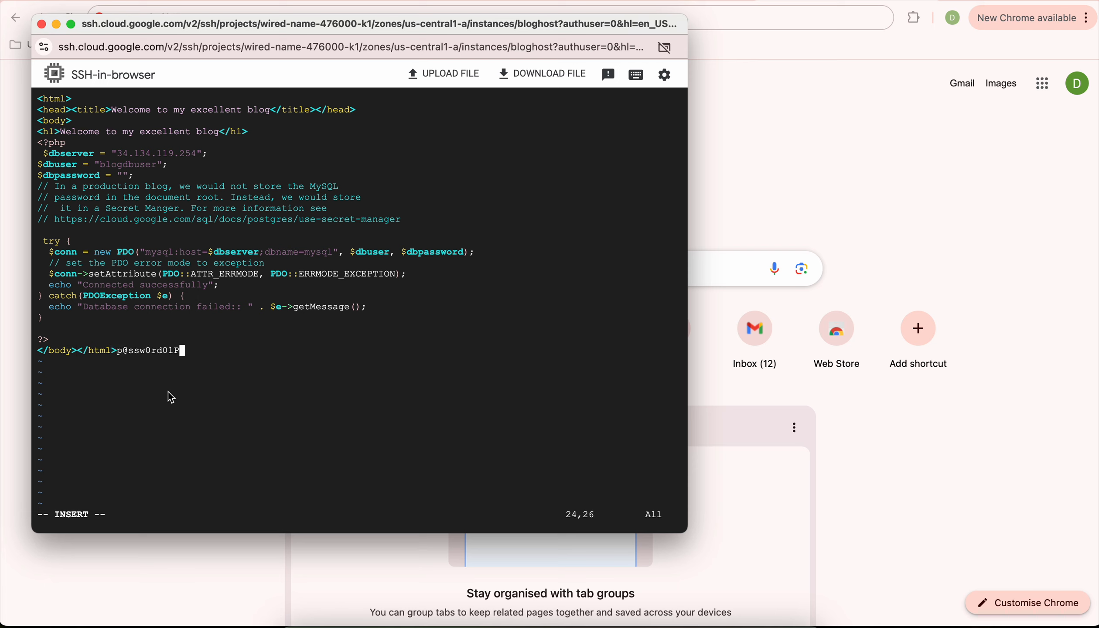
Undo the misplaced paste and insert the password between the $dbpassword quotes.
{"action": "key", "text": "Escape"}
{"action": "key", "text": "u"}
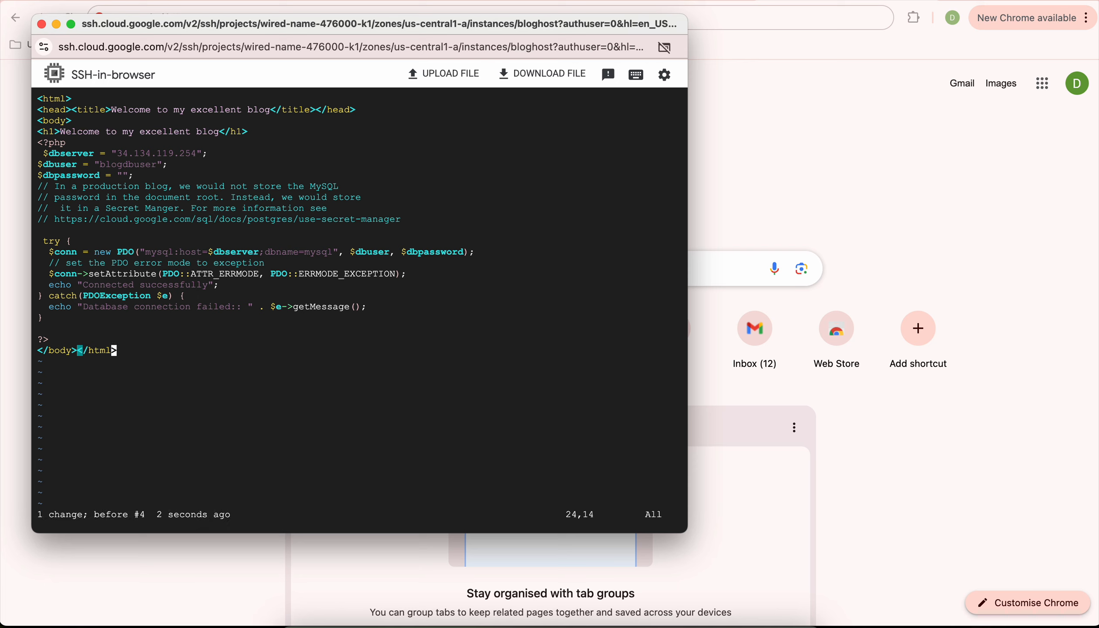
{"action": "key", "text": "Up"}
{"action": "key", "text": "Up"}
{"action": "key", "text": "Up"}
{"action": "key", "text": "Up"}
{"action": "key", "text": "Up"}
{"action": "key", "text": "Up"}
{"action": "key", "text": "Up"}
{"action": "key", "text": "Up"}
{"action": "key", "text": "Up"}
{"action": "key", "text": "Up"}
{"action": "key", "text": "Up"}
{"action": "key", "text": "Up"}
{"action": "key", "text": "Up"}
{"action": "key", "text": "Up"}
{"action": "key", "text": "Up"}
{"action": "key", "text": "Up"}
{"action": "key", "text": "Right"}
{"action": "key", "text": "Right"}
{"action": "key", "text": "i"}
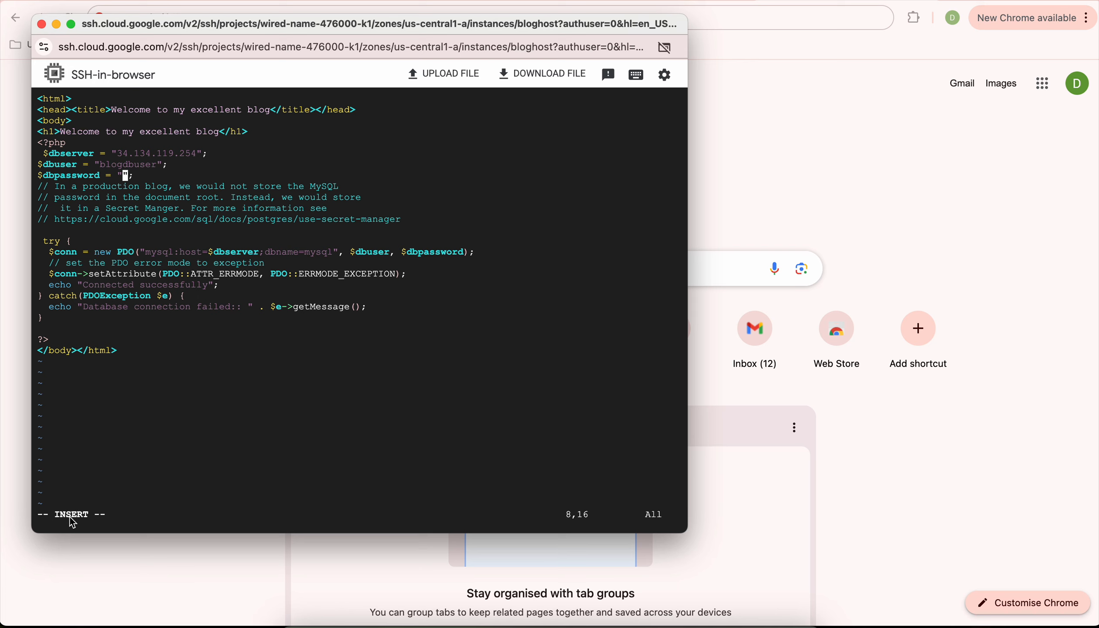
{"action": "key", "text": "super+v"}
{"action": "key", "text": "Escape"}
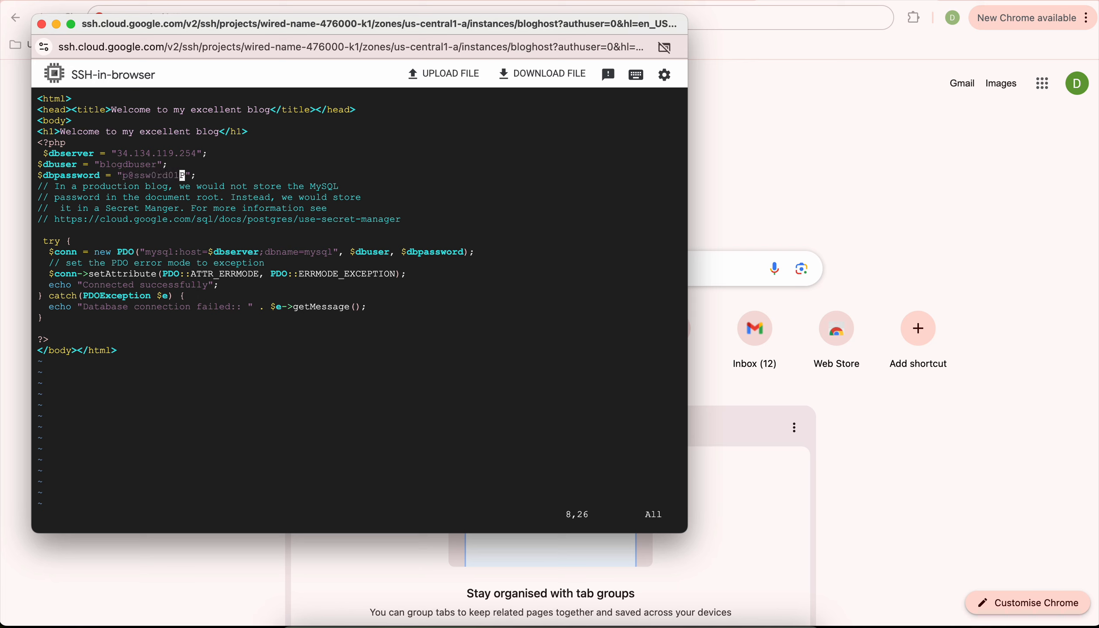
{"action": "left_click", "coordinate": [326, 286]}
{"action": "left_click", "coordinate": [420, 312]}
Save index.php with :wq, reopen it to check the changes, and save again.
{"action": "type", "text": ":wq"}
{"action": "key", "text": "Return"}
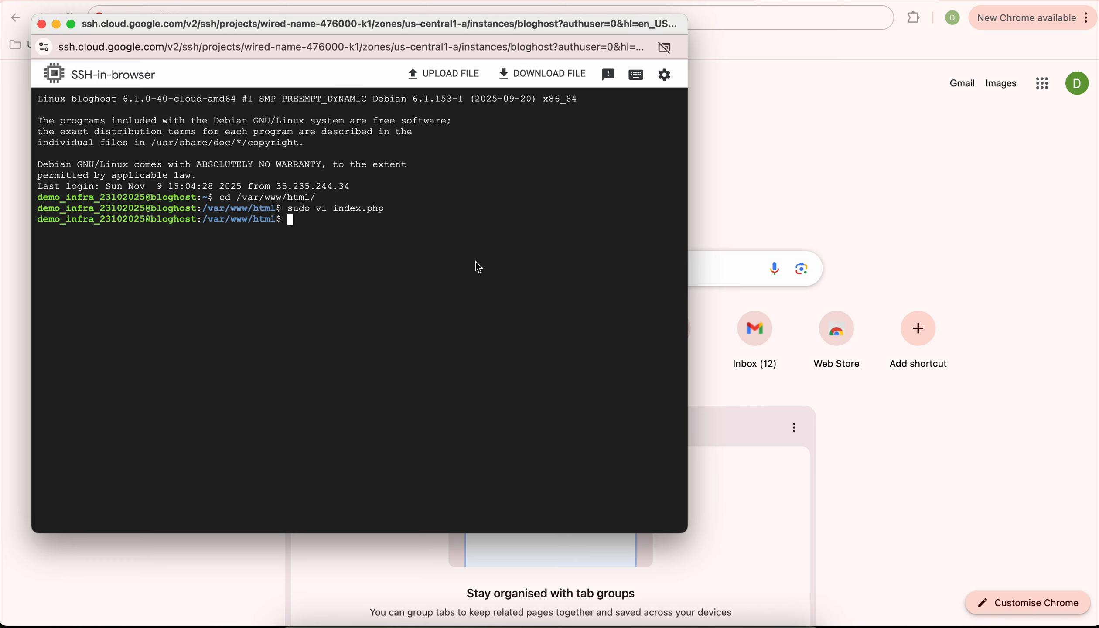
{"action": "key", "text": "Up"}
{"action": "key", "text": "ctrl+c"}
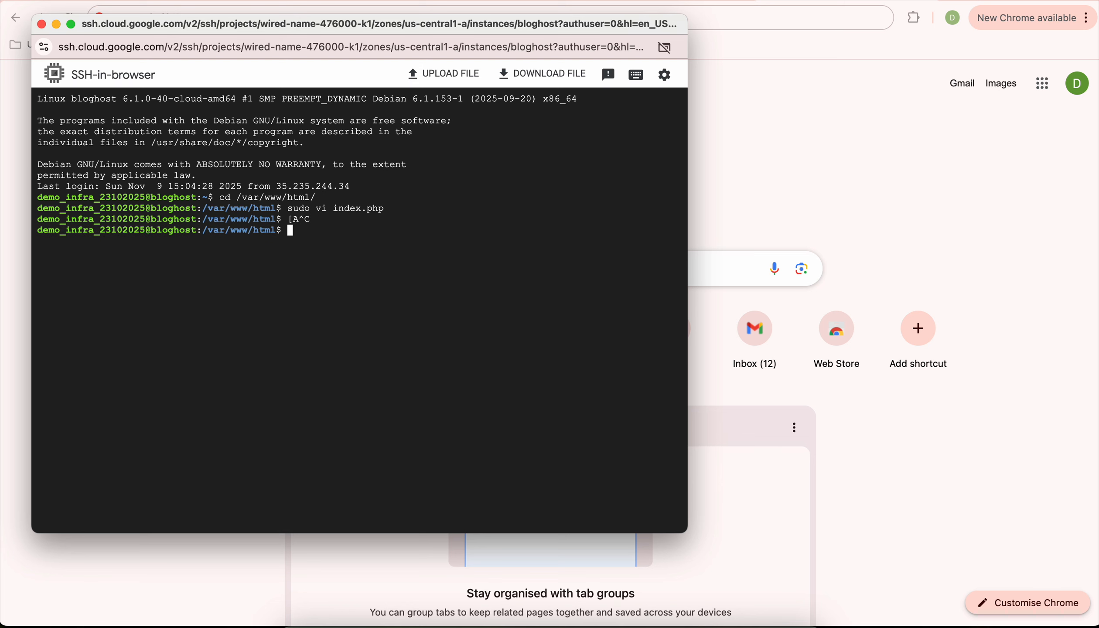
{"action": "key", "text": "Up"}
{"action": "key", "text": "Return"}
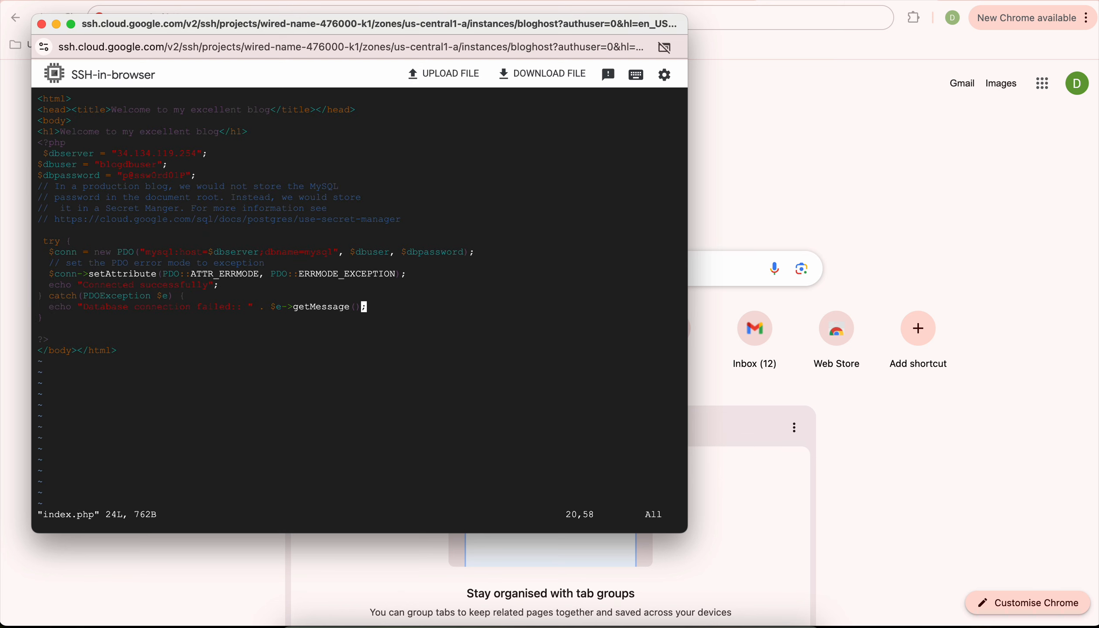
{"action": "type", "text": ":wq"}
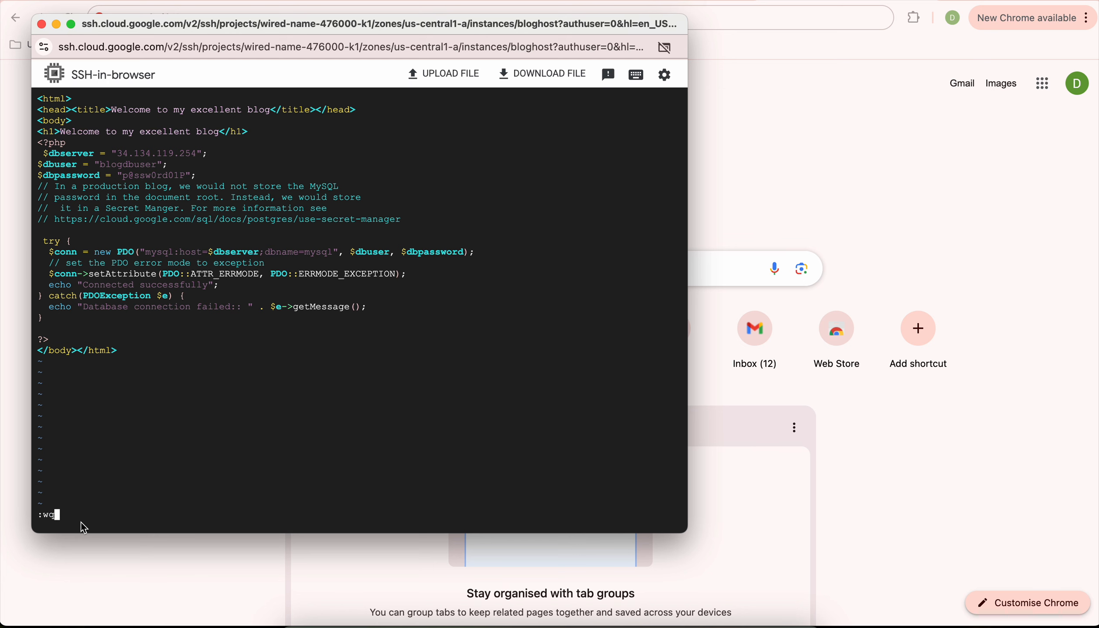
{"action": "key", "text": "Return"}
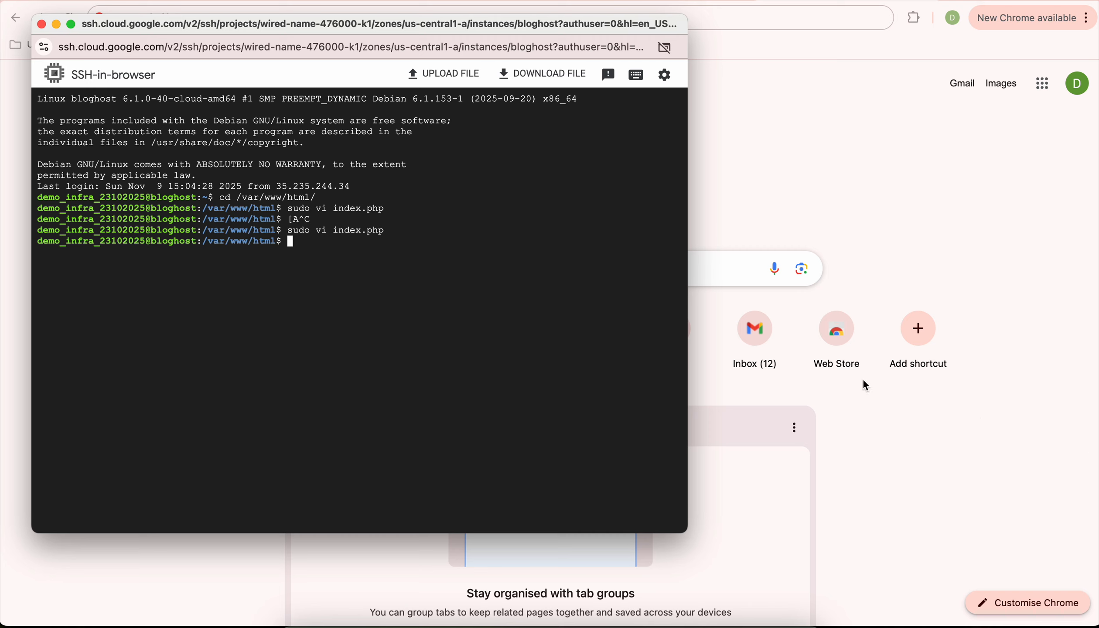
Restart Apache with 'sudo service apache2 restart', correcting the initial typo.
{"action": "type", "text": "sudo service apache2 er"}
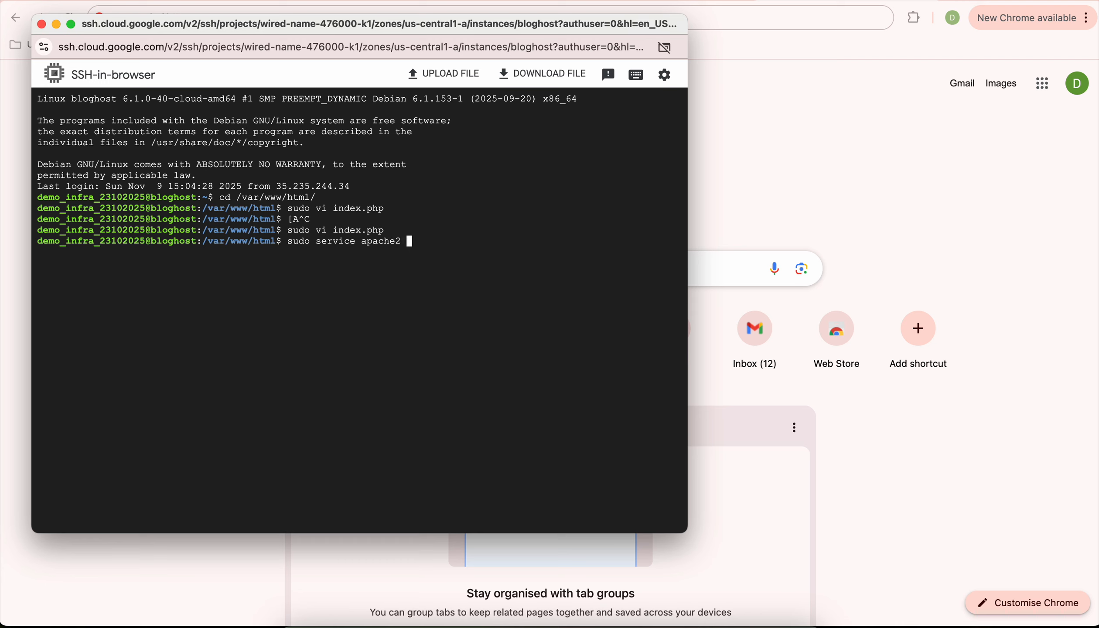
{"action": "type", "text": "strat"}
{"action": "key", "text": "Return"}
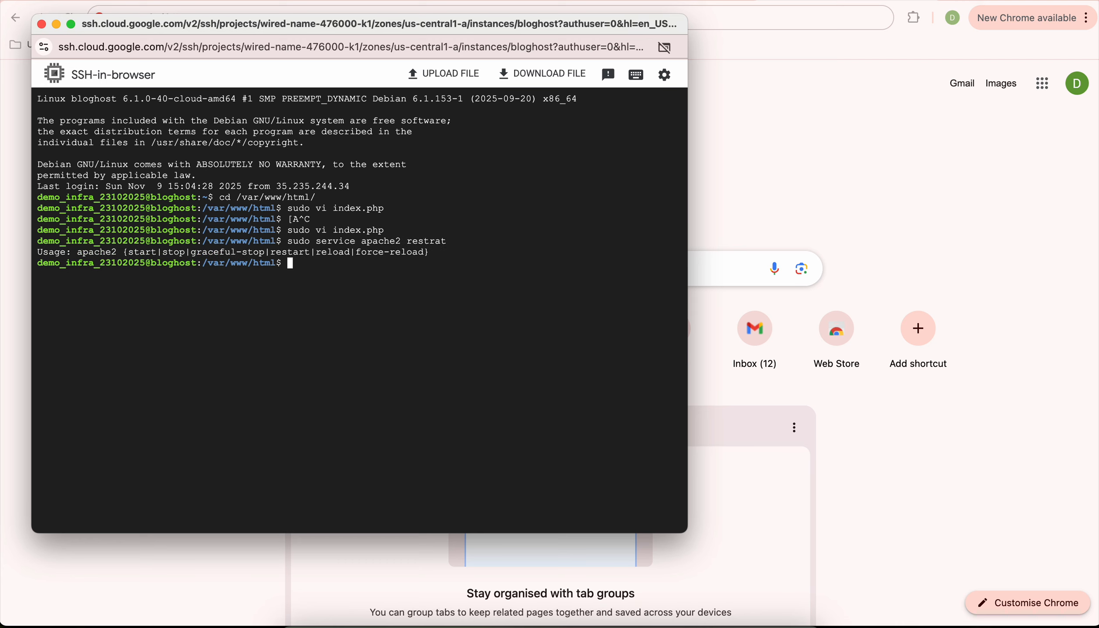
{"action": "key", "text": "Up"}
{"action": "key", "text": "BackSpace"}
{"action": "key", "text": "BackSpace"}
{"action": "key", "text": "BackSpace"}
{"action": "key", "text": "BackSpace"}
{"action": "key", "text": "BackSpace"}
{"action": "key", "text": "BackSpace"}
{"action": "key", "text": "BackSpace"}
{"action": "type", "text": "restart"}
{"action": "key", "text": "Return"}
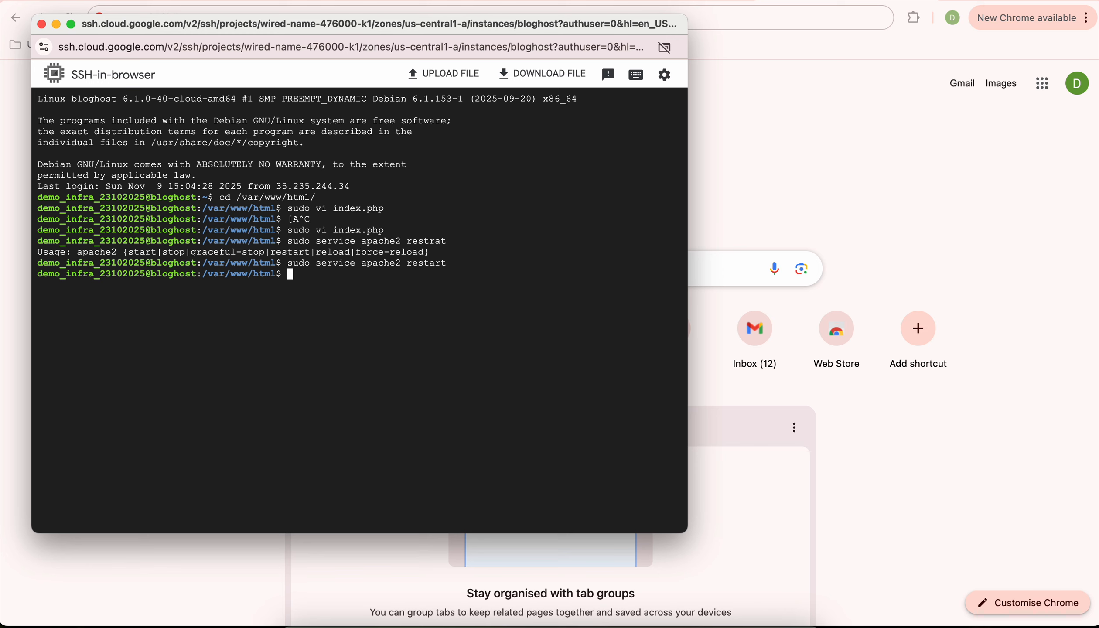
{"action": "key", "text": "super+Tab"}
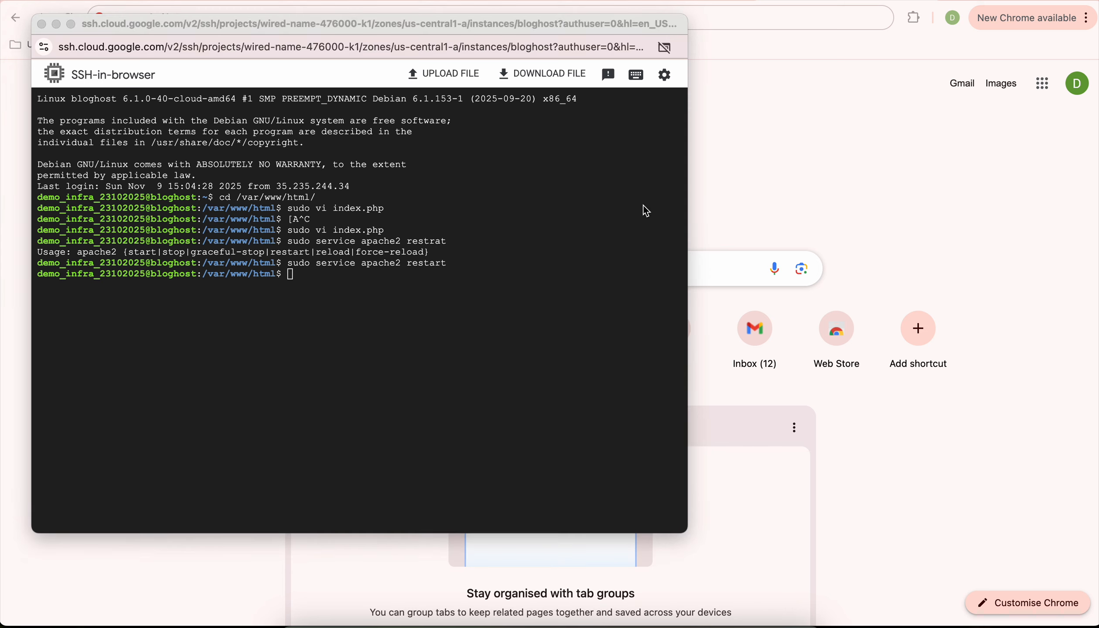
Load 34.45.99.253/index.php in Chrome, confirming the page shows 'Connected successfully'.
{"action": "left_click", "coordinate": [804, 173]}
{"action": "left_click", "coordinate": [623, 1]}
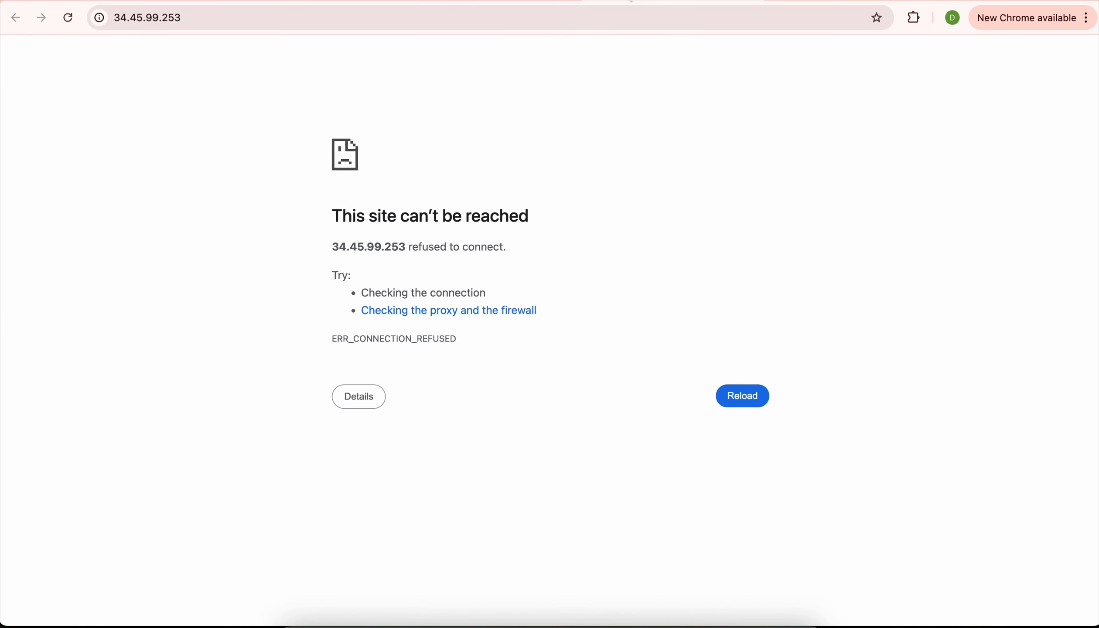
{"action": "left_click", "coordinate": [471, 0]}
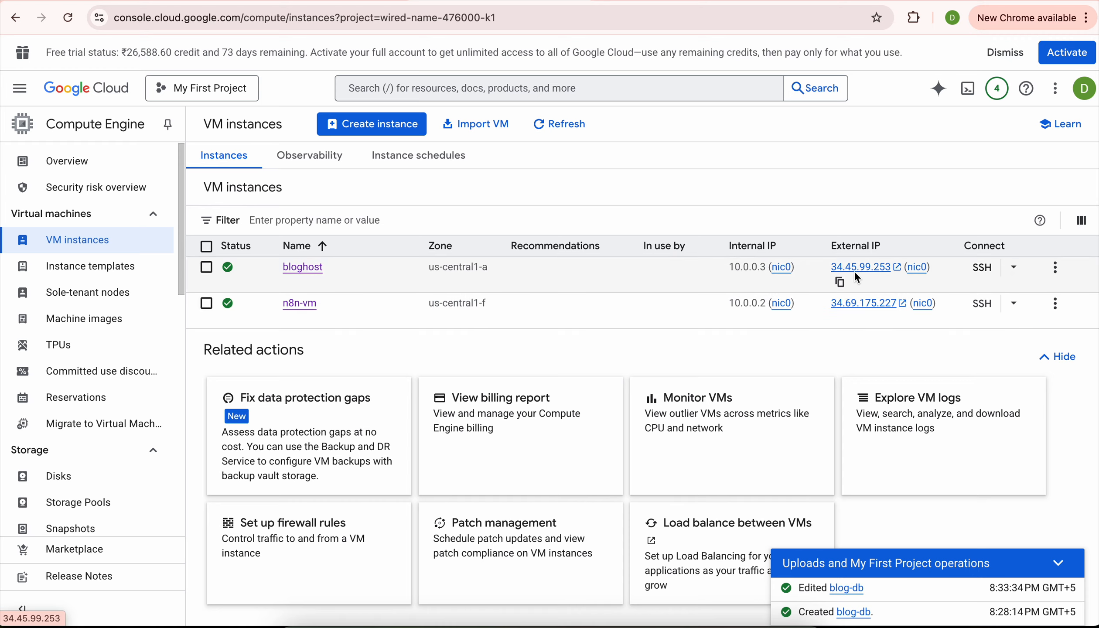
{"action": "left_click", "coordinate": [479, 1]}
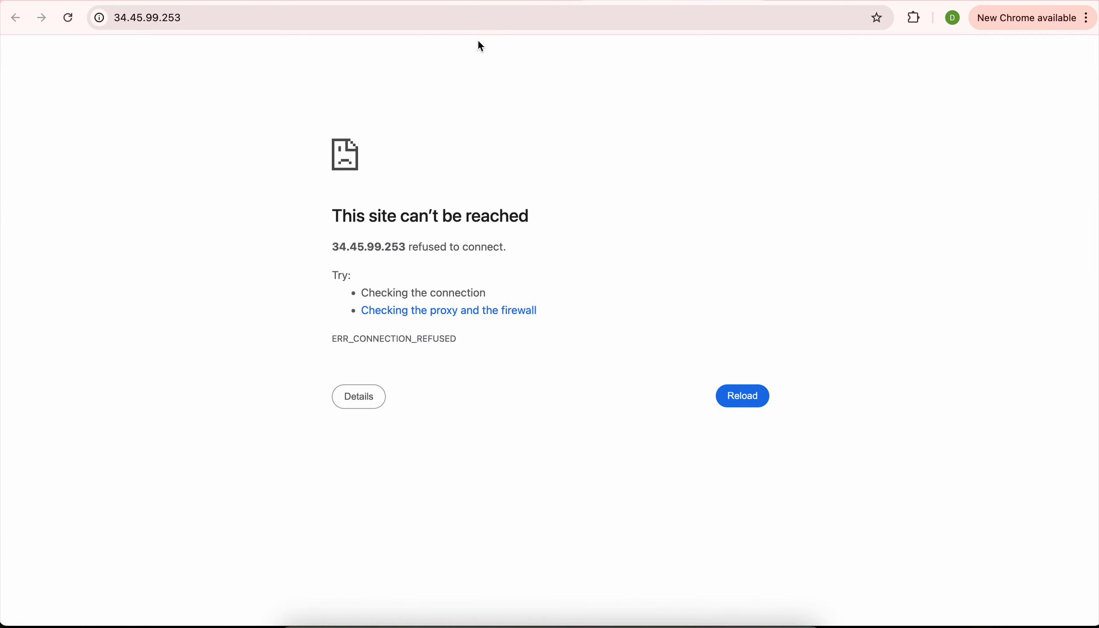
{"action": "left_click", "coordinate": [476, 26]}
{"action": "left_click", "coordinate": [476, 26]}
{"action": "type", "text": "/"}
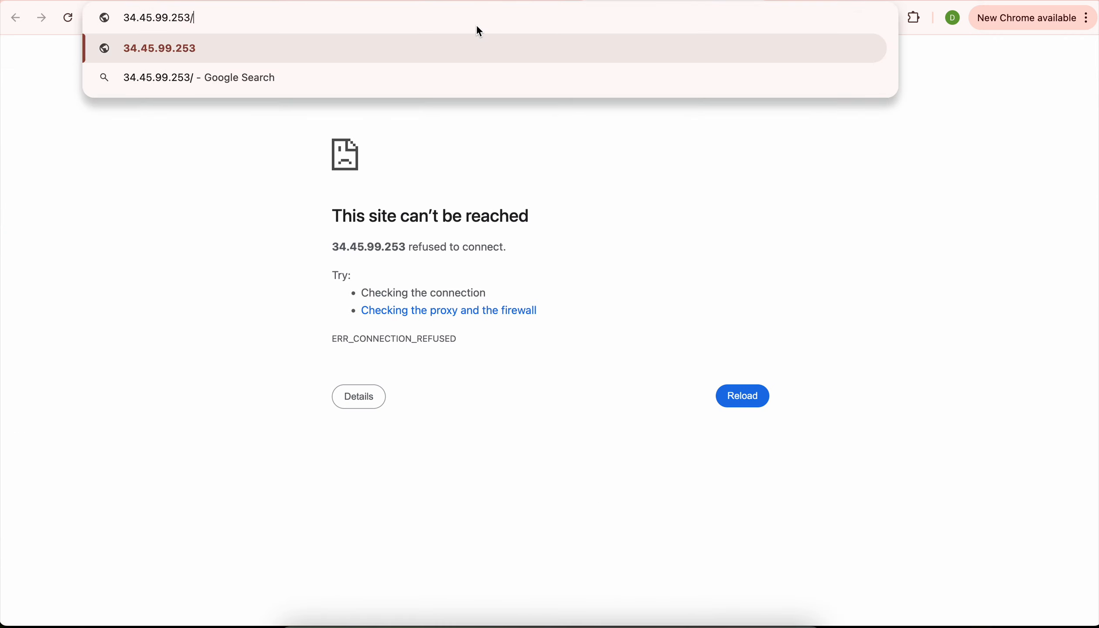
{"action": "type", "text": "index.php"}
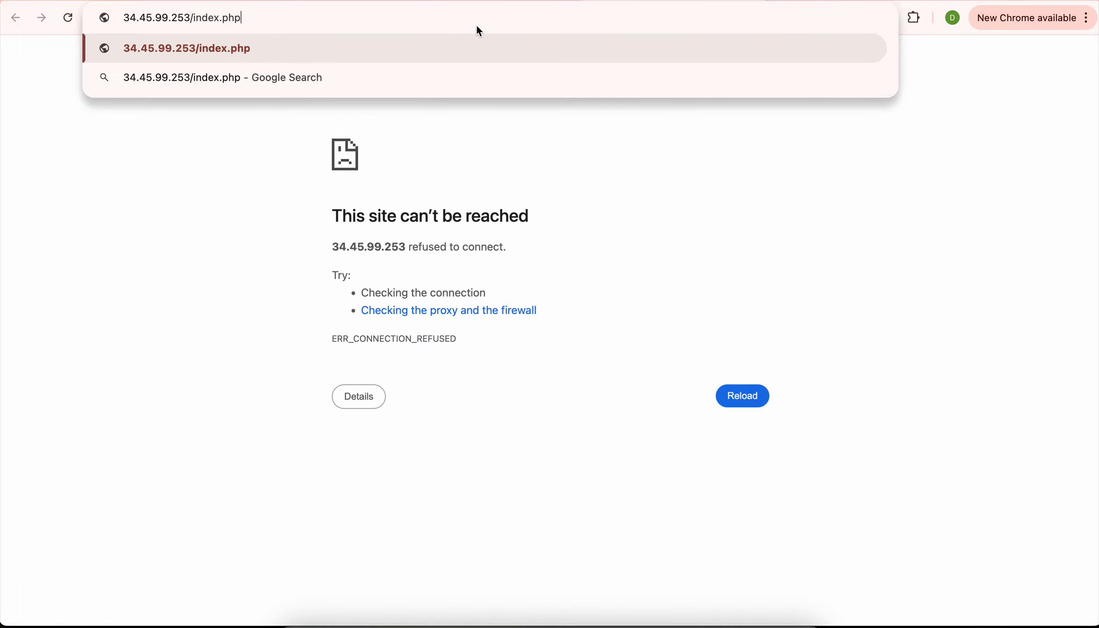
{"action": "key", "text": "Return"}
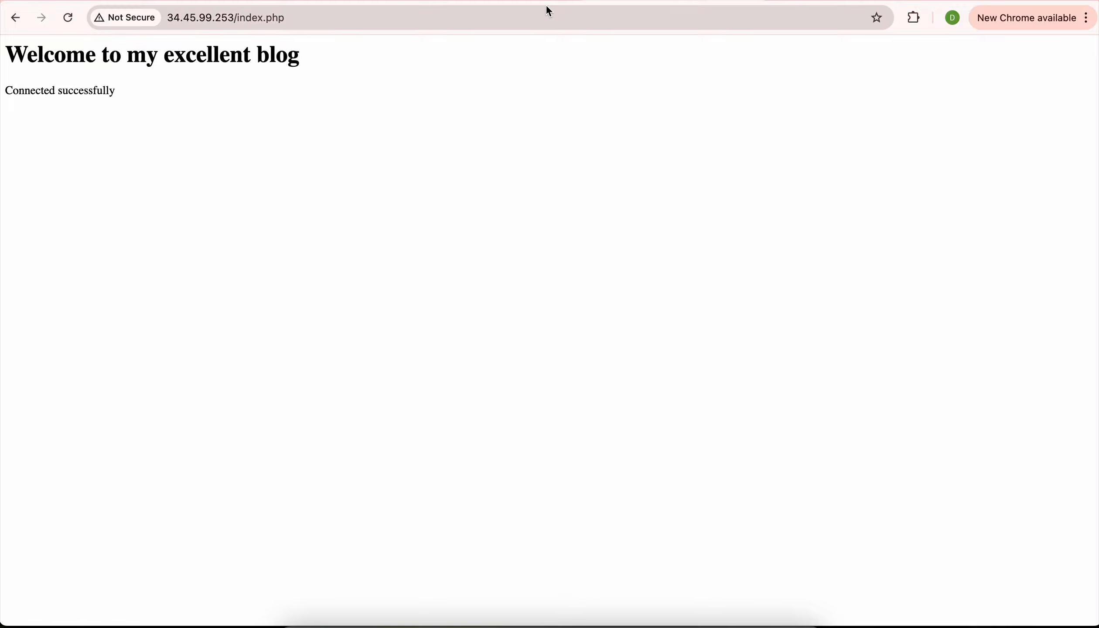
{"action": "key", "text": "super+Tab"}
Reopen index.php in vim and select the server IP 34.134.119.254 and database user values.
{"action": "key", "text": "super+grave"}
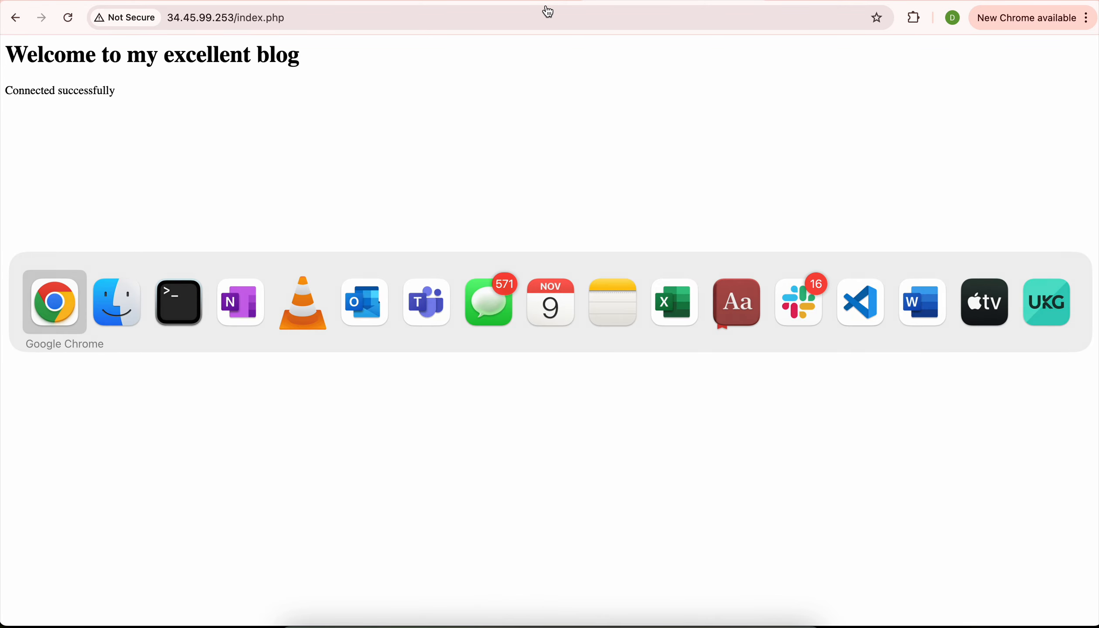
{"action": "key", "text": "super+grave"}
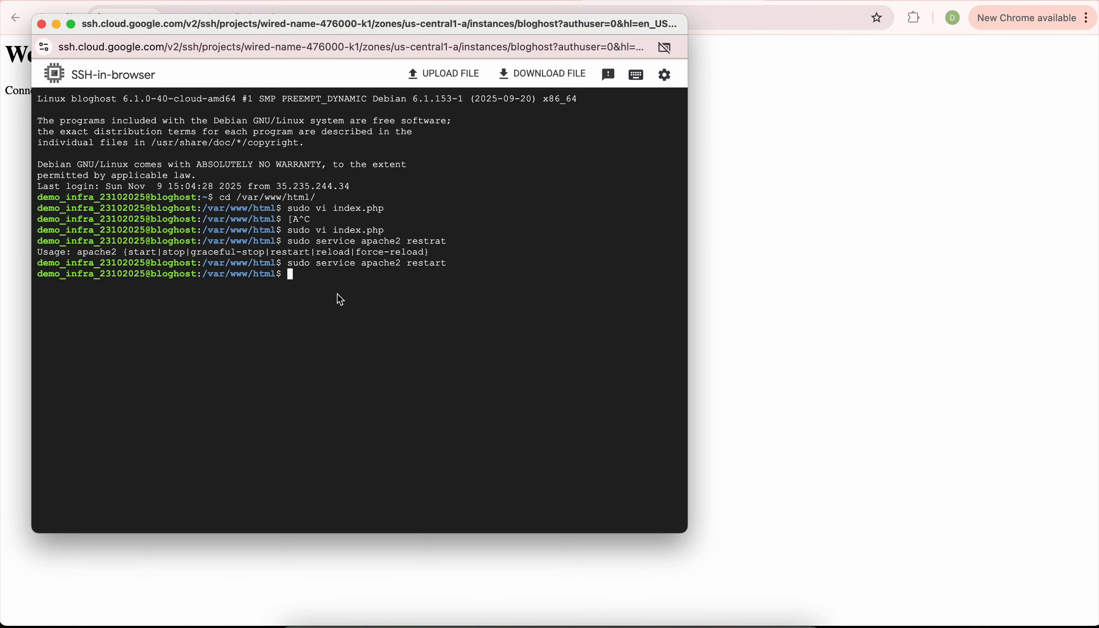
{"action": "key", "text": "Up"}
{"action": "key", "text": "Up"}
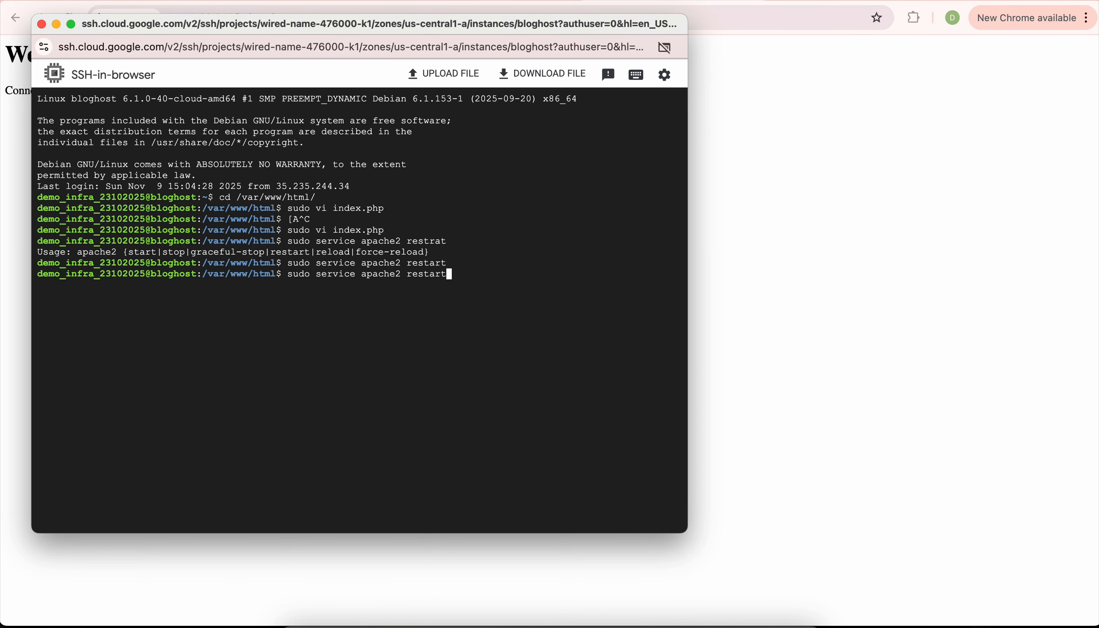
{"action": "key", "text": "Up"}
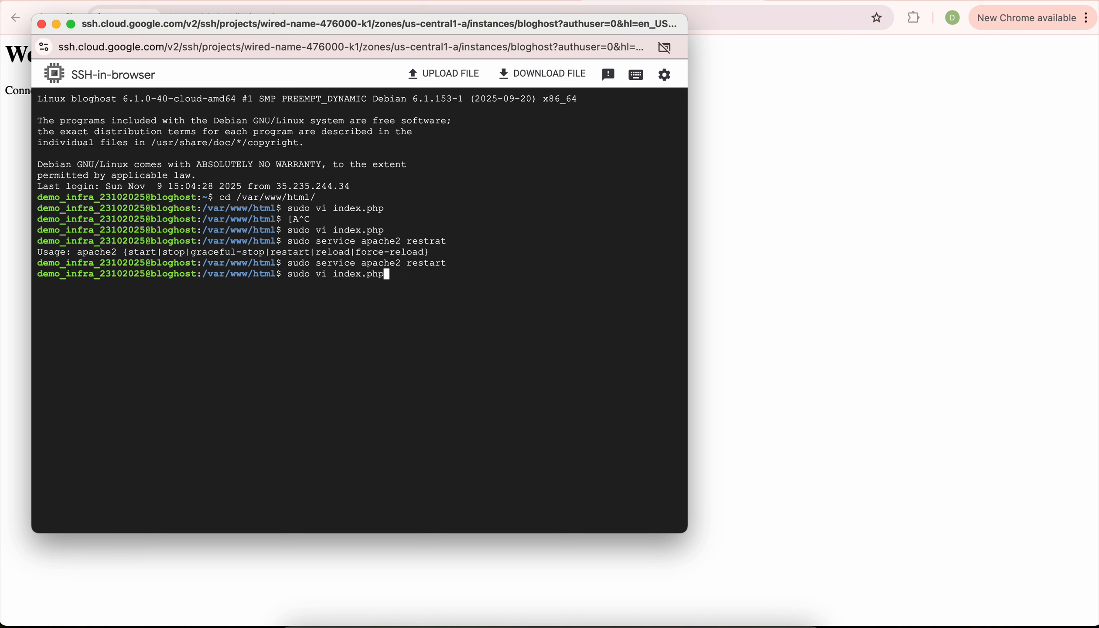
{"action": "key", "text": "Return"}
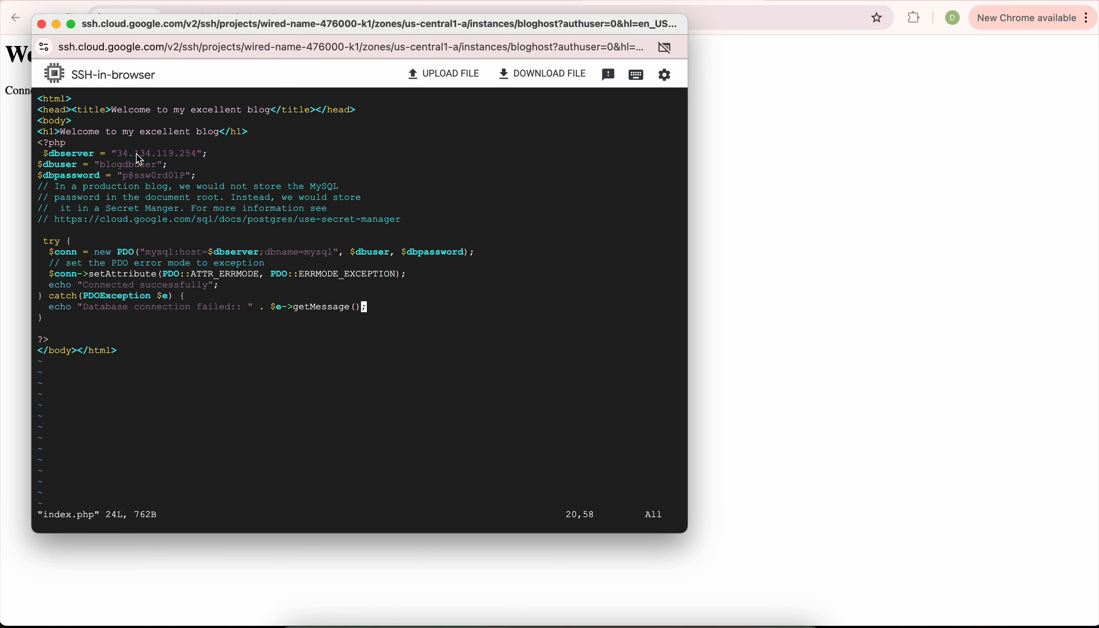
{"action": "left_click_drag", "start_coordinate": [124, 159], "coordinate": [187, 161]}
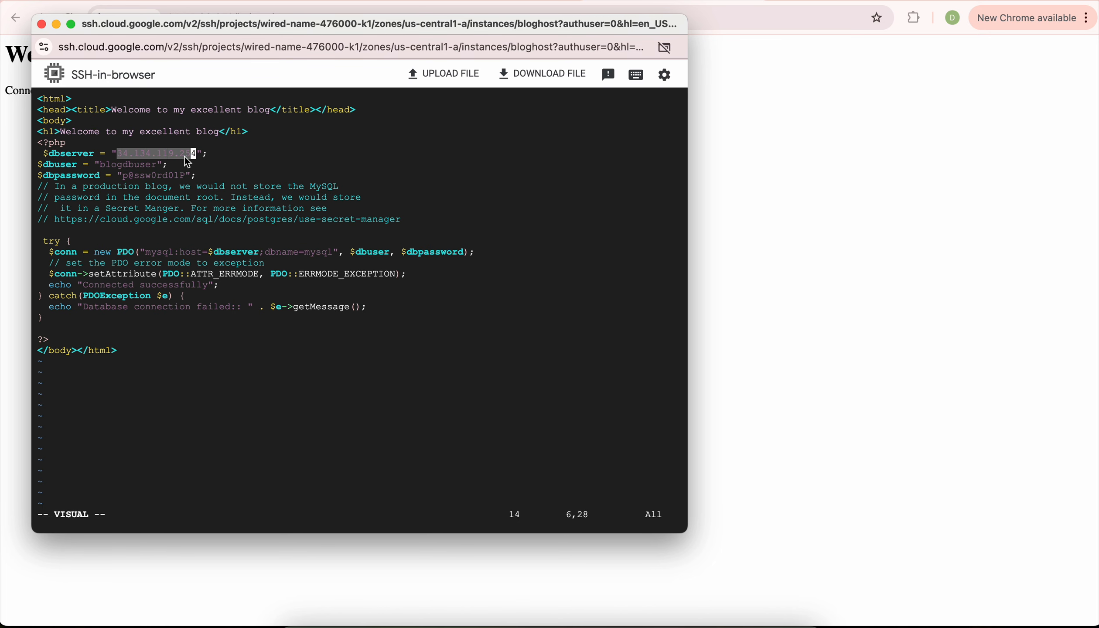
{"action": "left_click_drag", "start_coordinate": [102, 166], "coordinate": [161, 166]}
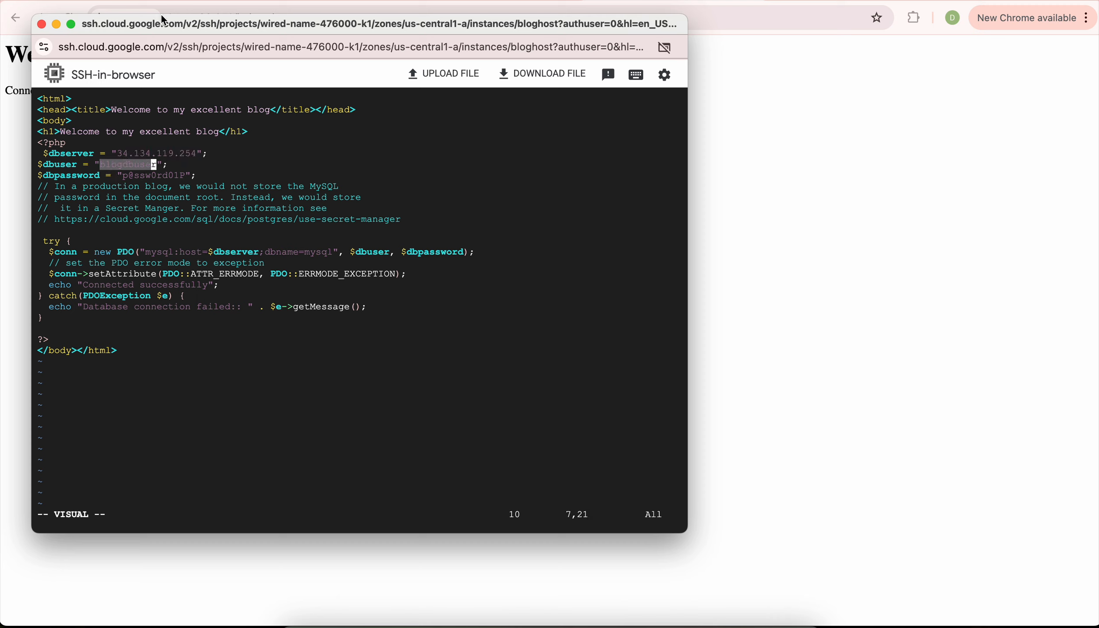